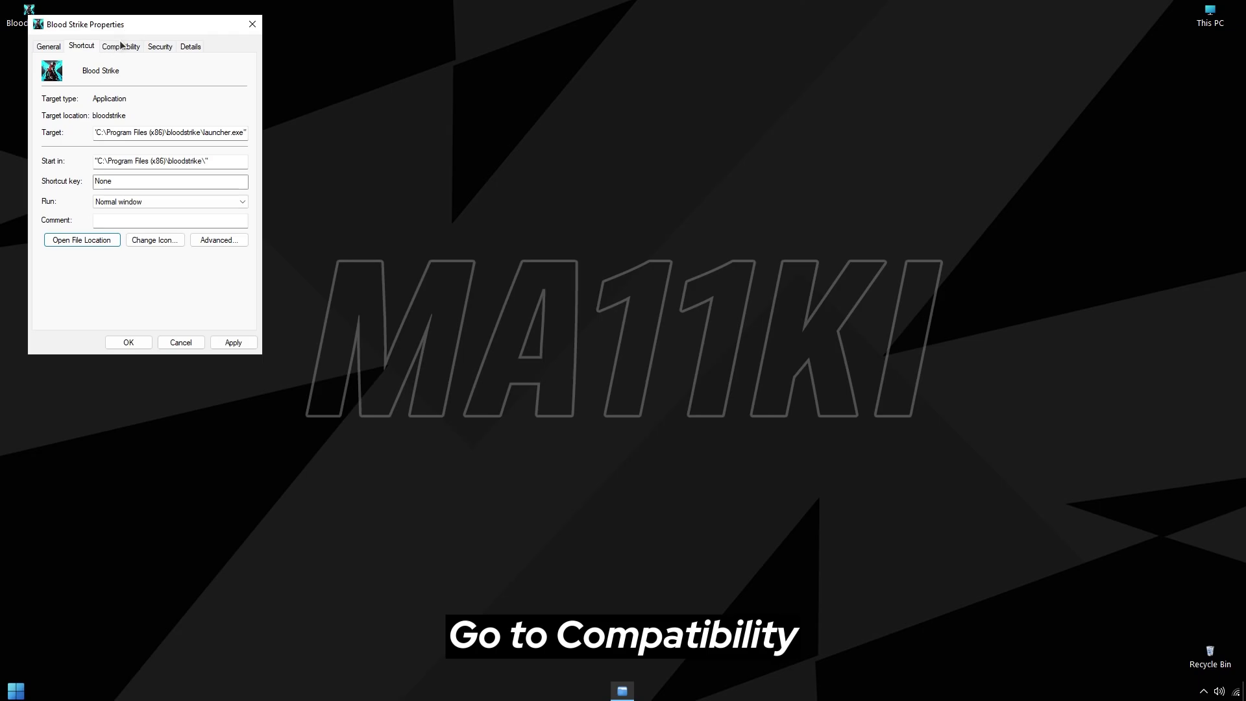
# Step: Set the Blood Strike shortcut to run as an administrator in its compatibility settings
pyautogui.click(122, 46)
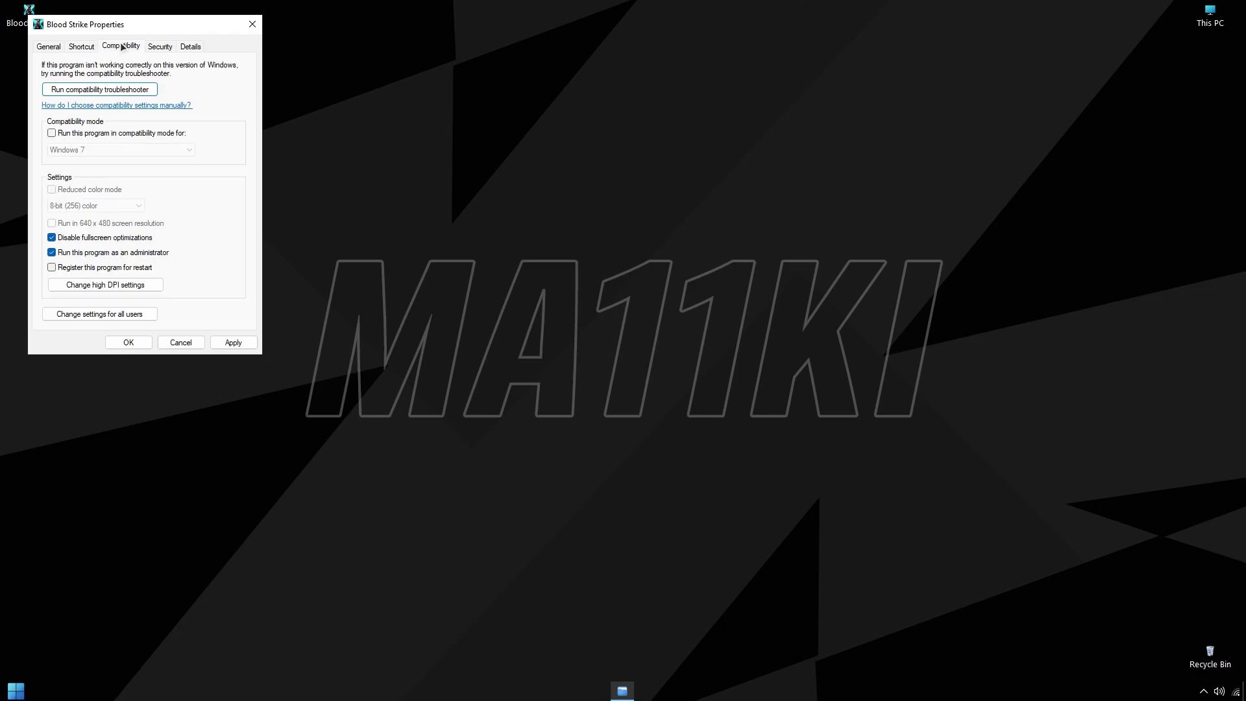
pyautogui.click(89, 253)
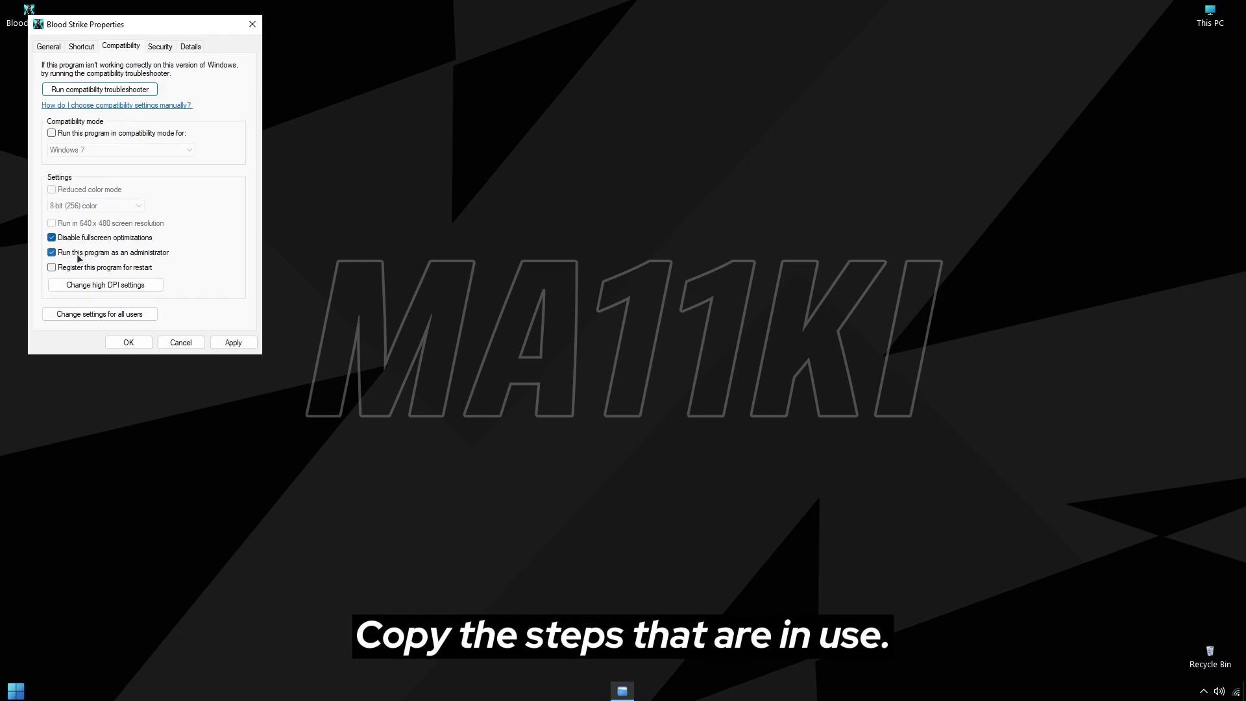
pyautogui.click(76, 255)
# Step: Override Blood Strike's high DPI scaling behavior with scaling performed by Application, and save the shortcut's properties
pyautogui.click(104, 285)
pyautogui.click(89, 275)
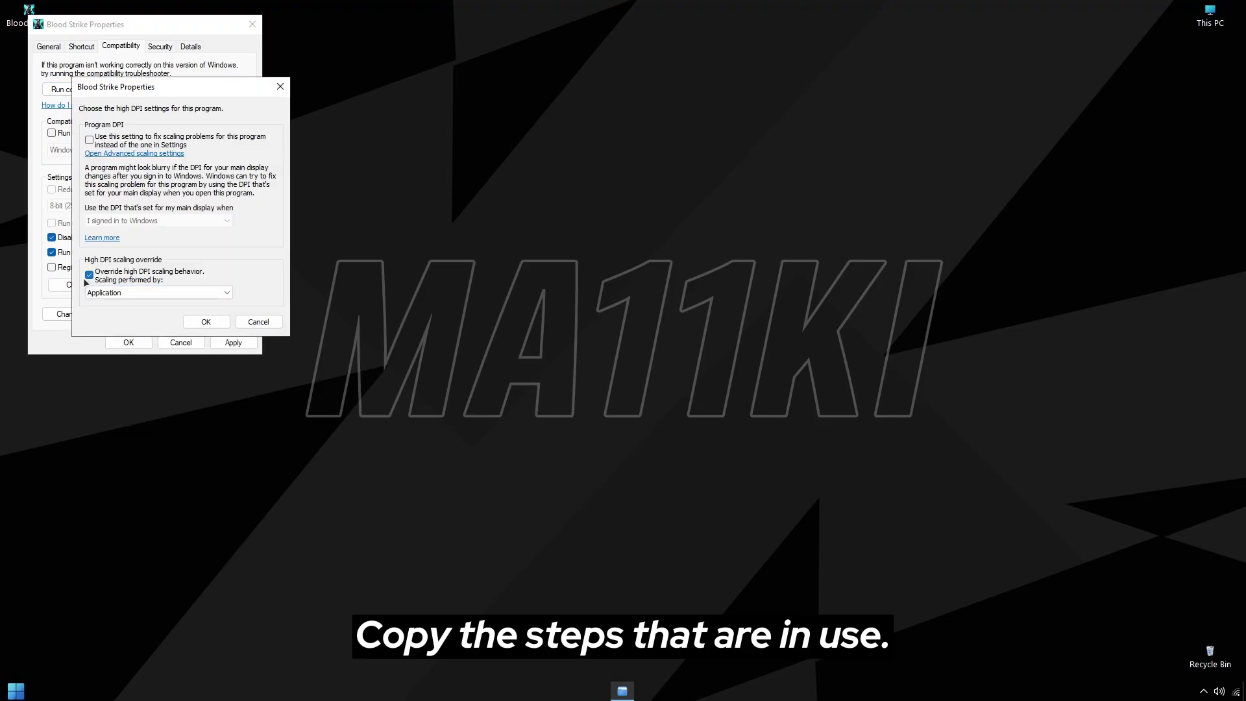
pyautogui.click(147, 293)
pyautogui.click(146, 295)
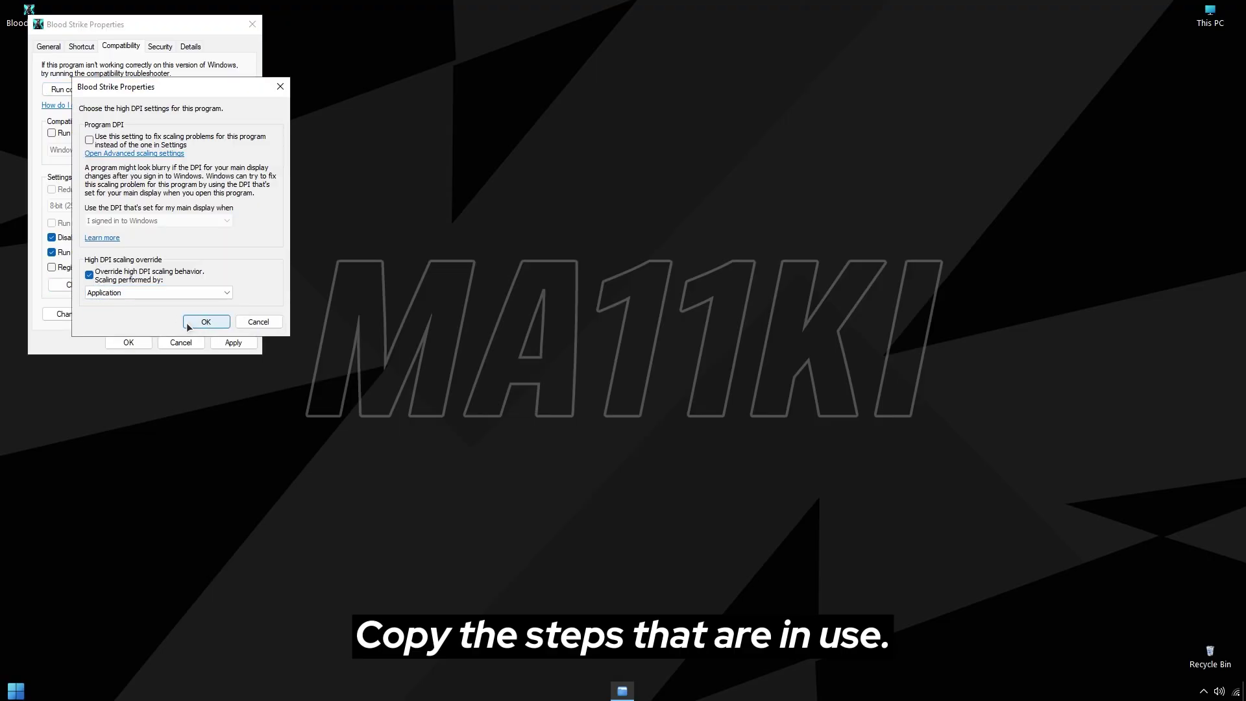
pyautogui.click(206, 322)
pyautogui.click(230, 341)
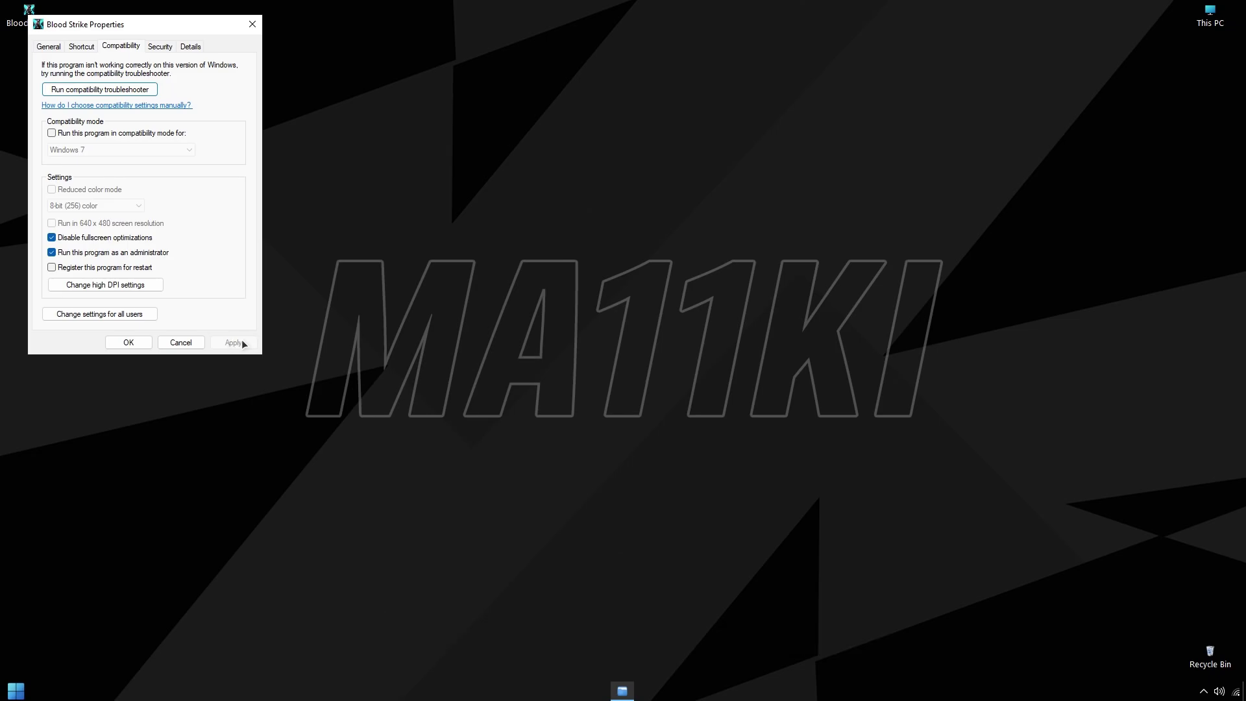
pyautogui.click(129, 342)
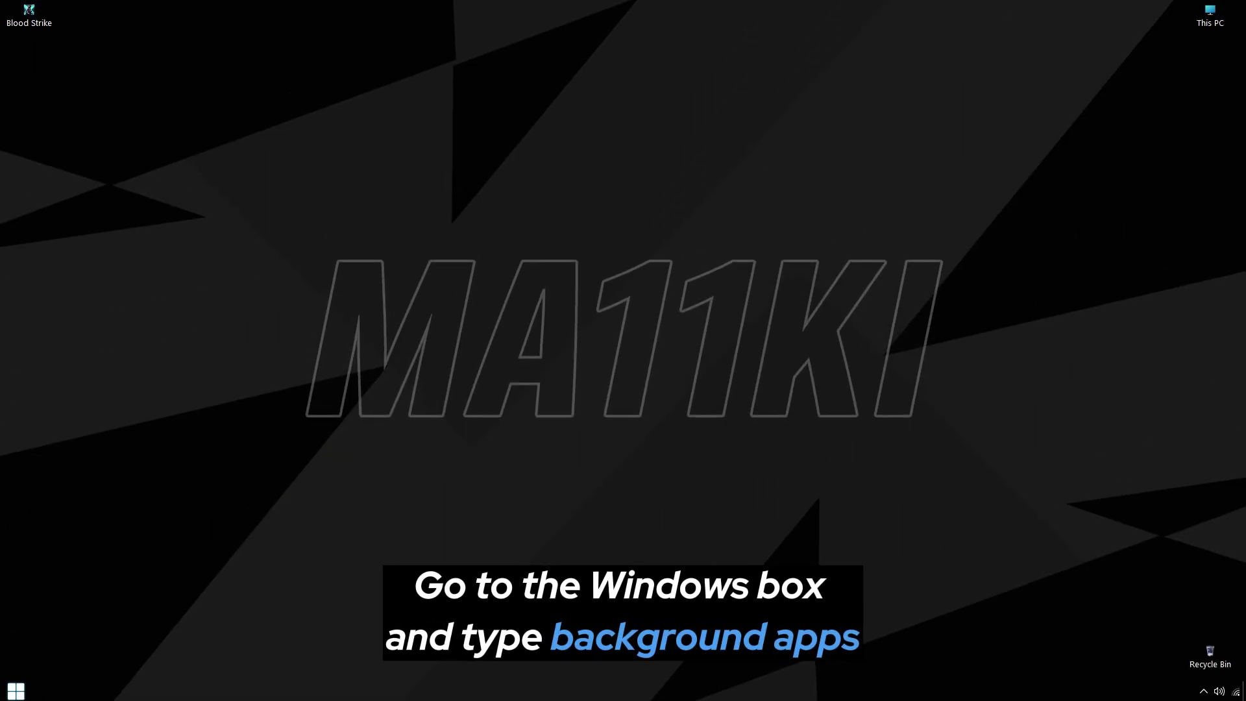
# Step: Search Windows for "background apps" and turn off letting apps run in the background
pyautogui.click(16, 691)
pyautogui.write('ba')
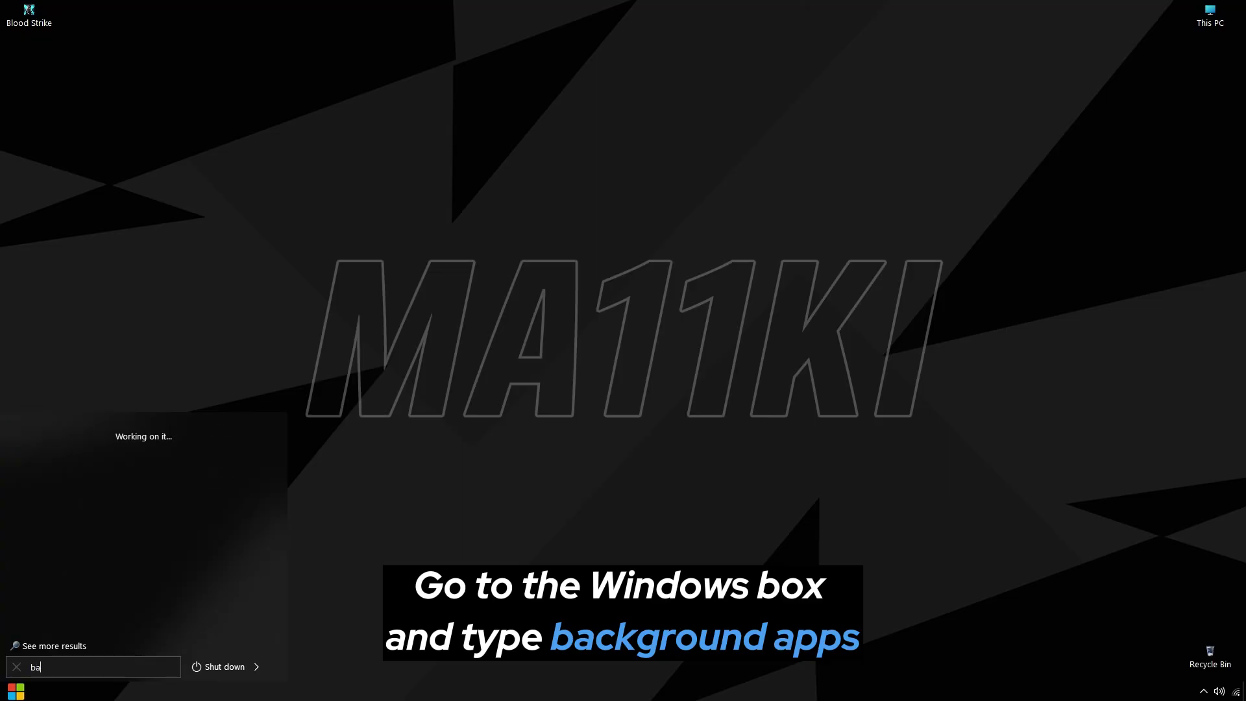
pyautogui.write('ckground apps')
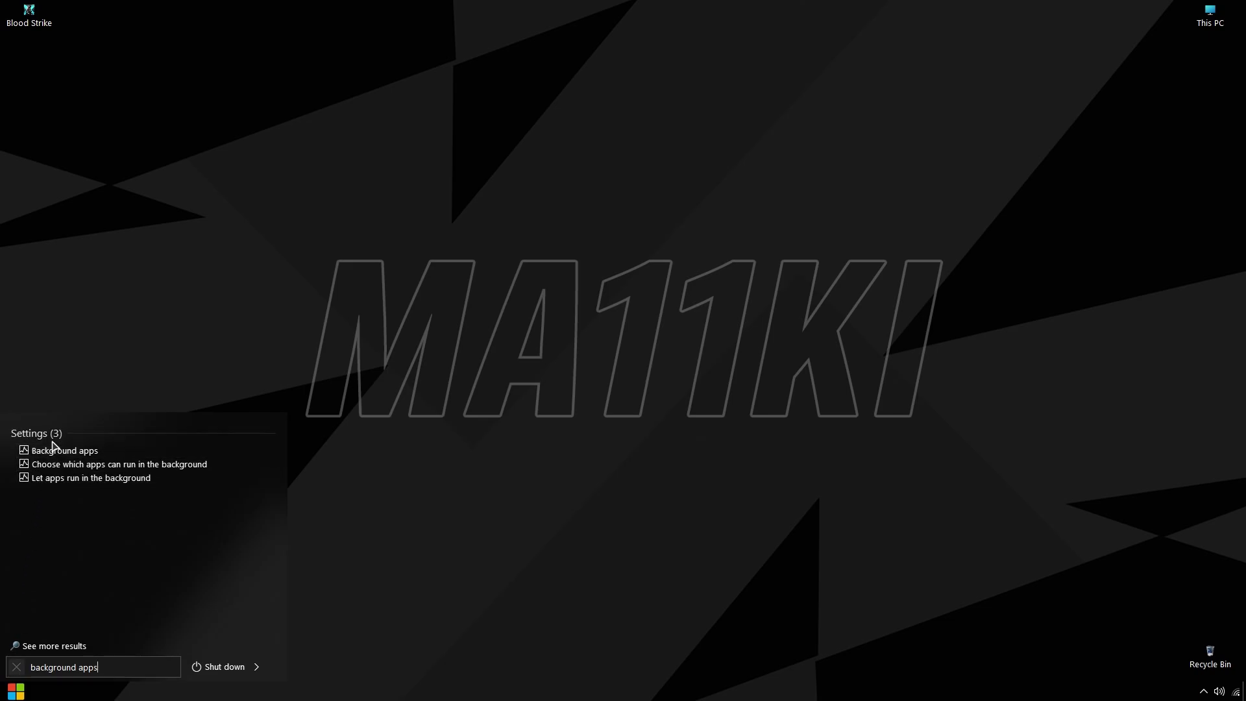
pyautogui.click(56, 451)
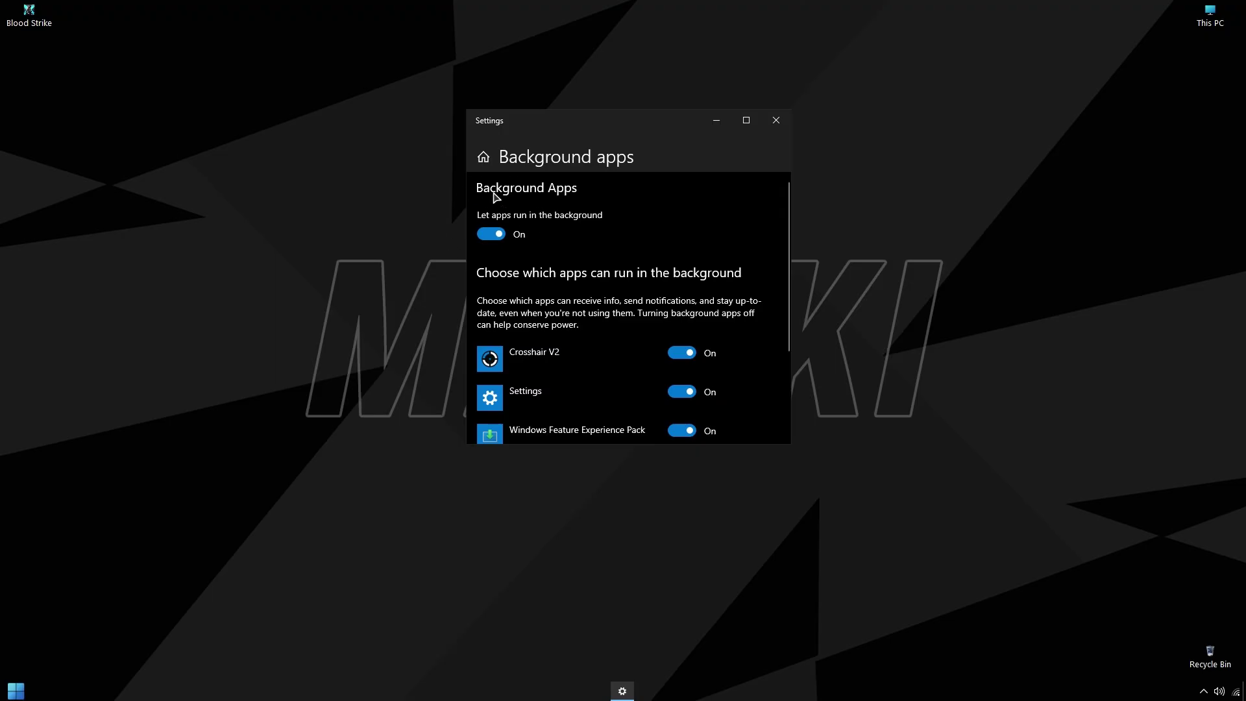
pyautogui.doubleClick(532, 123)
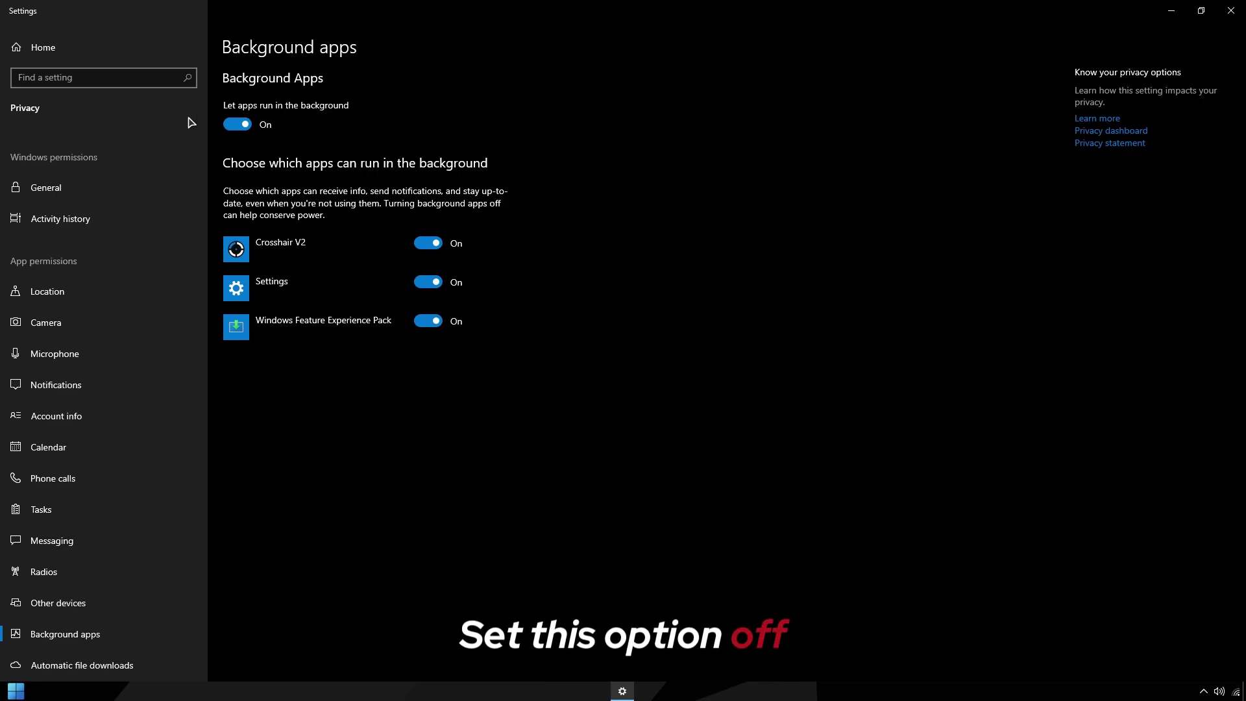
pyautogui.click(240, 127)
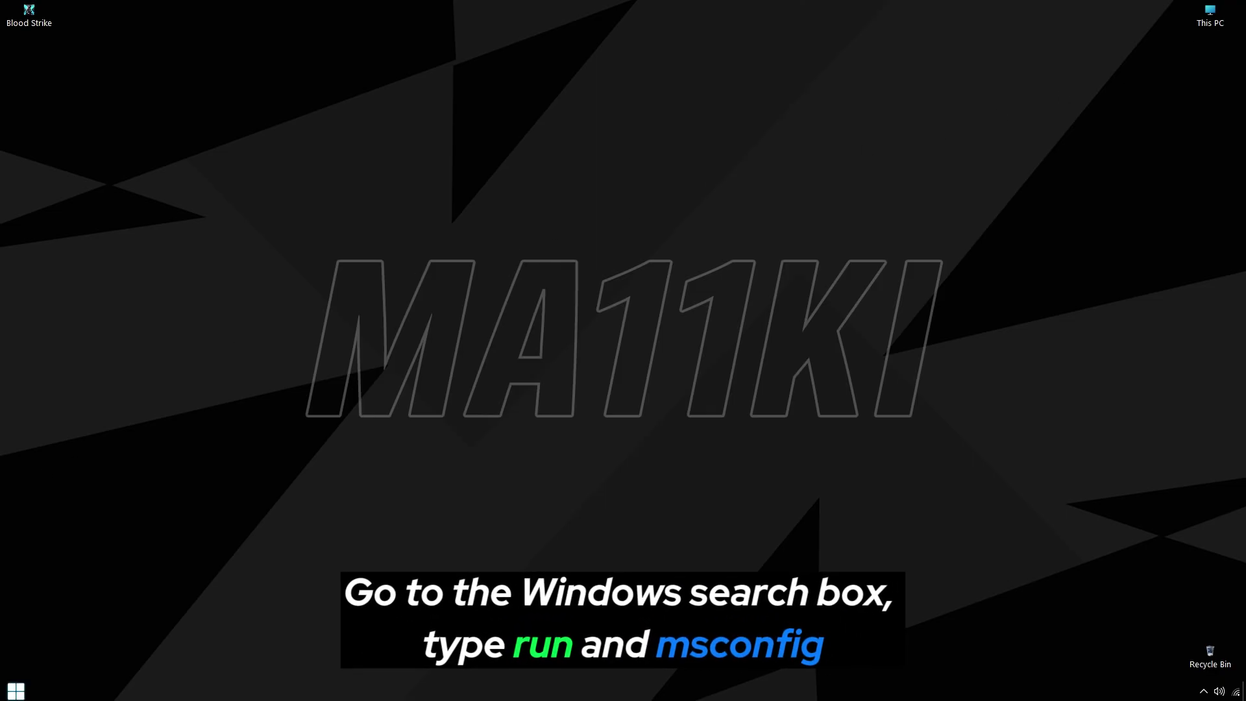
# Step: Open System Configuration by running msconfig
pyautogui.click(16, 690)
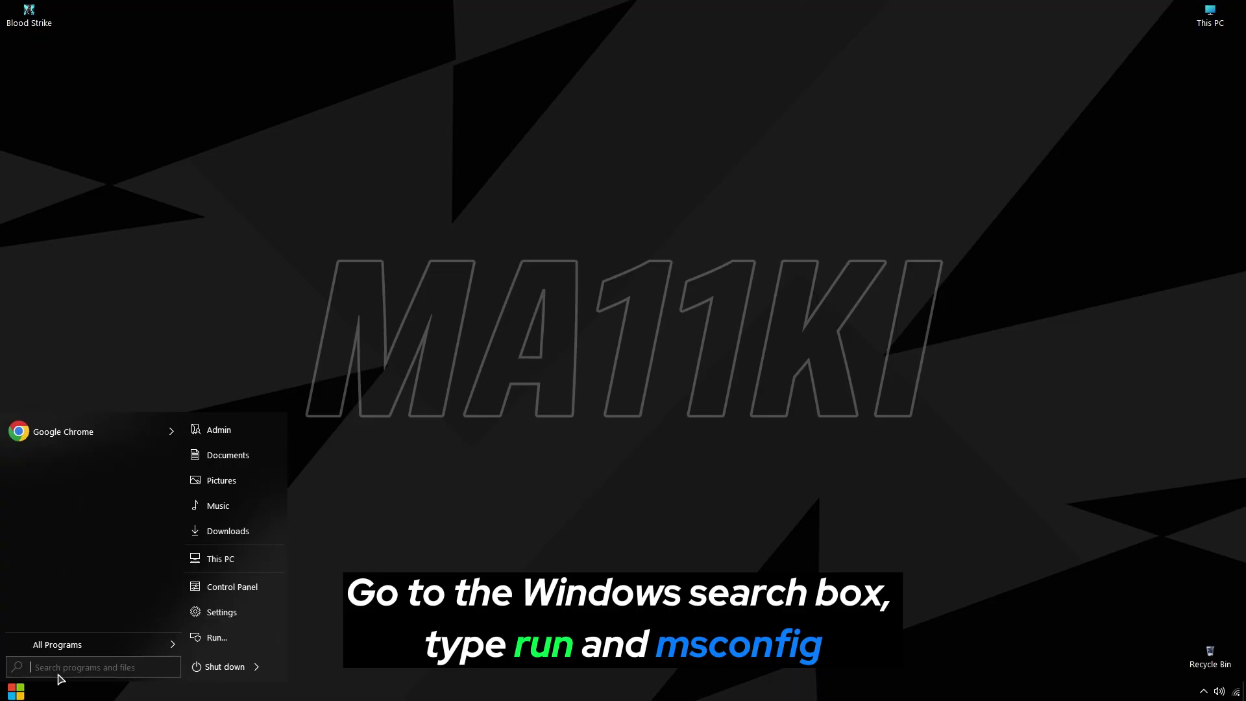
pyautogui.write('run')
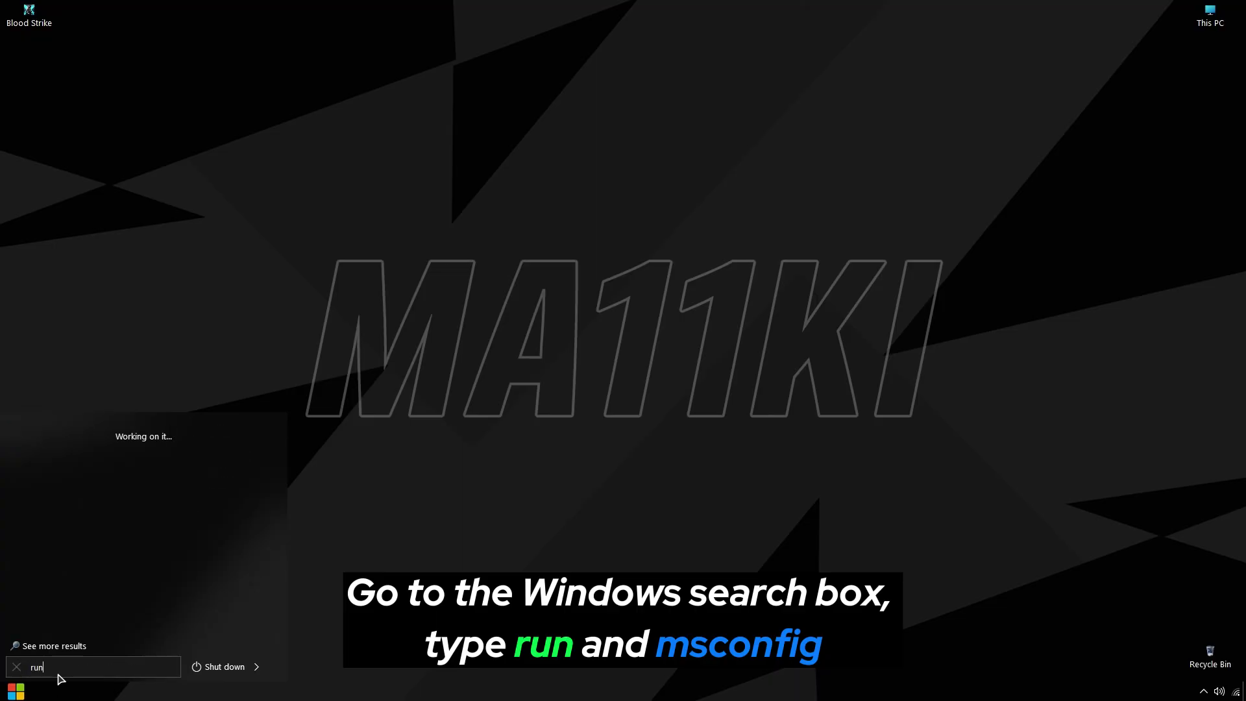
pyautogui.press('Return')
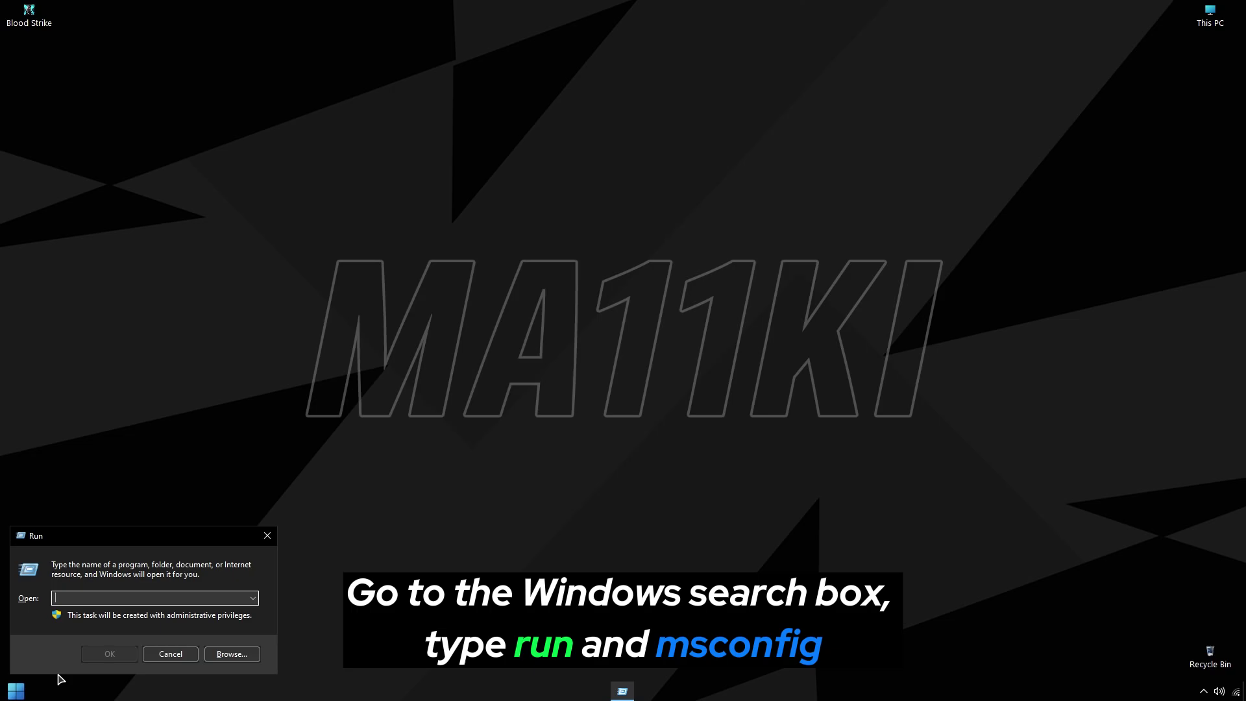
pyautogui.write('msconfig')
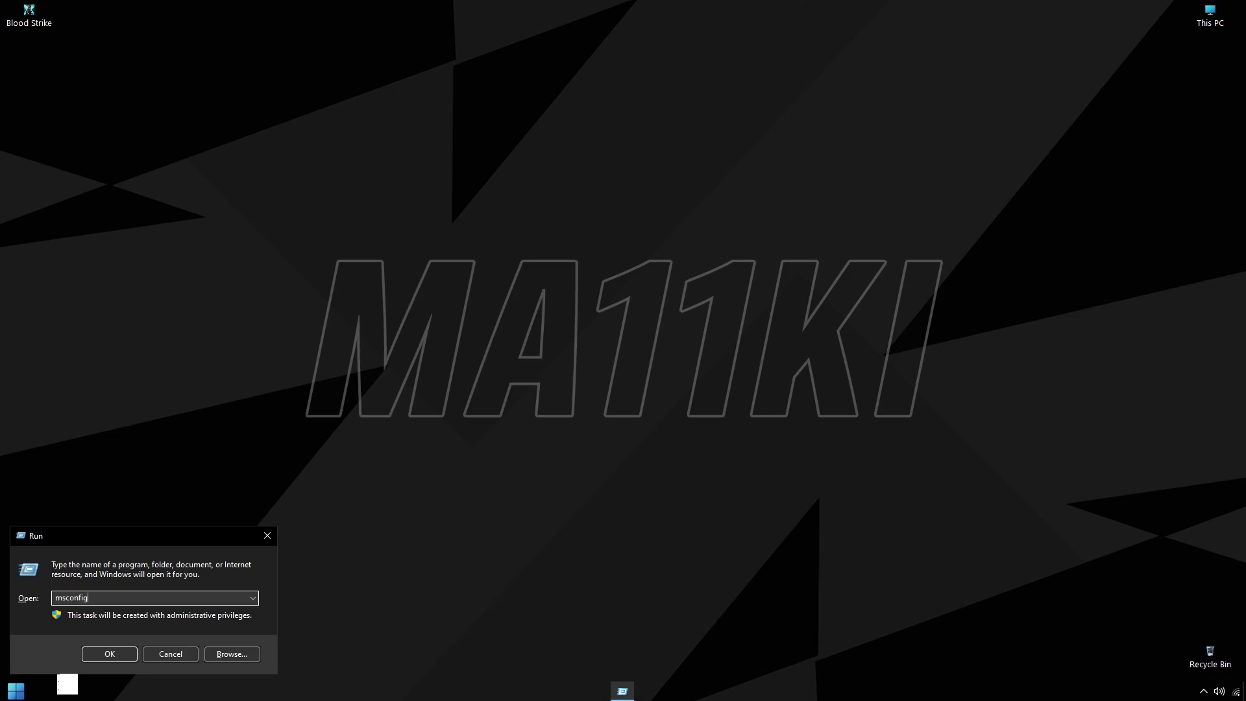
pyautogui.press('Return')
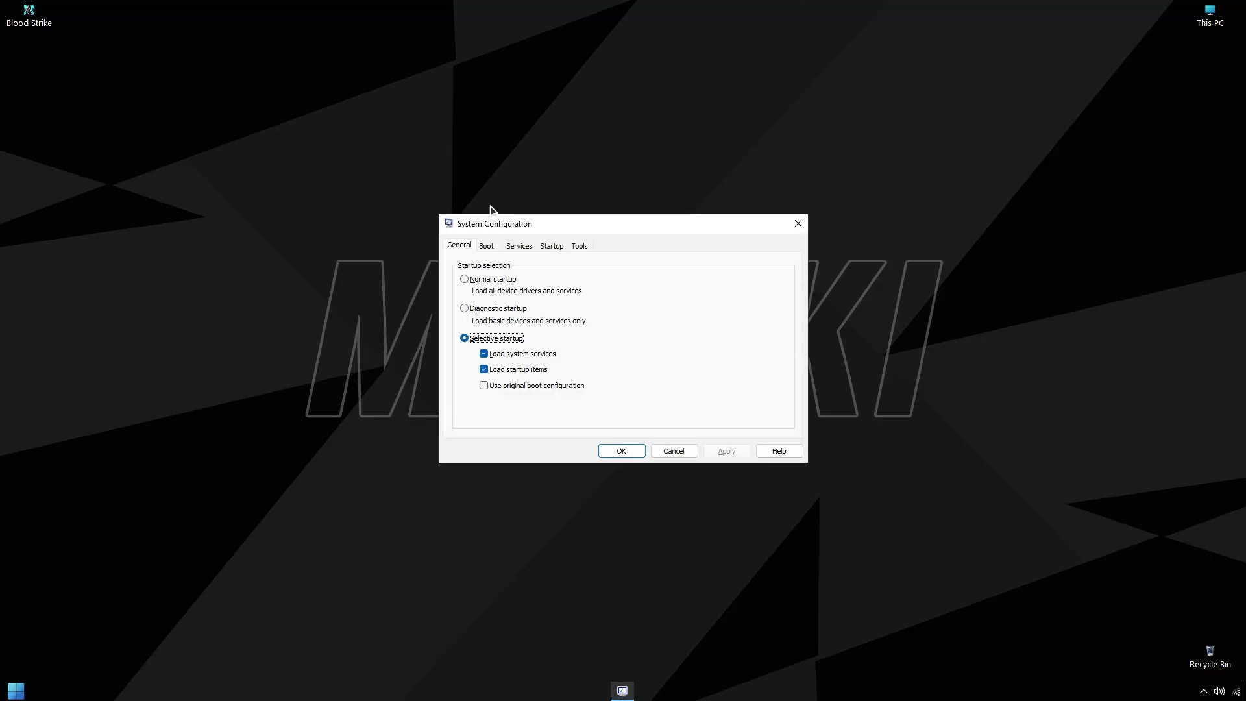
# Step: Set the number of processors to 4 in the advanced boot options
pyautogui.click(486, 247)
pyautogui.click(479, 340)
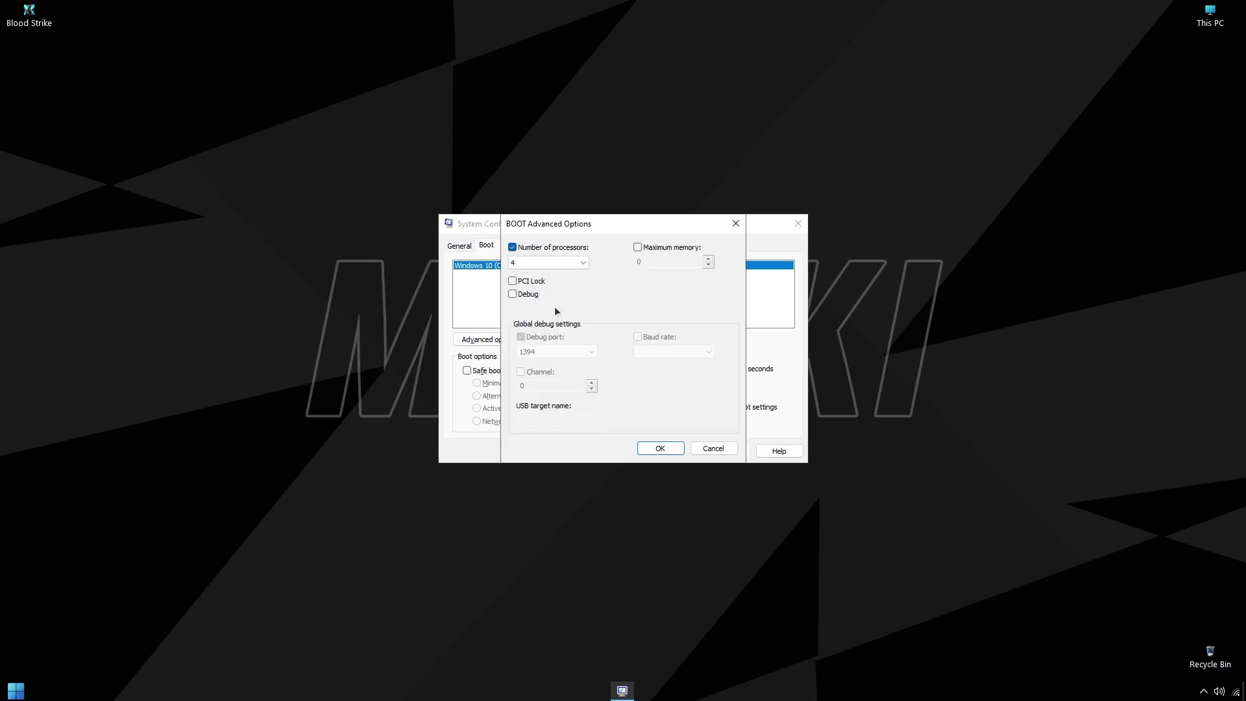
pyautogui.click(530, 263)
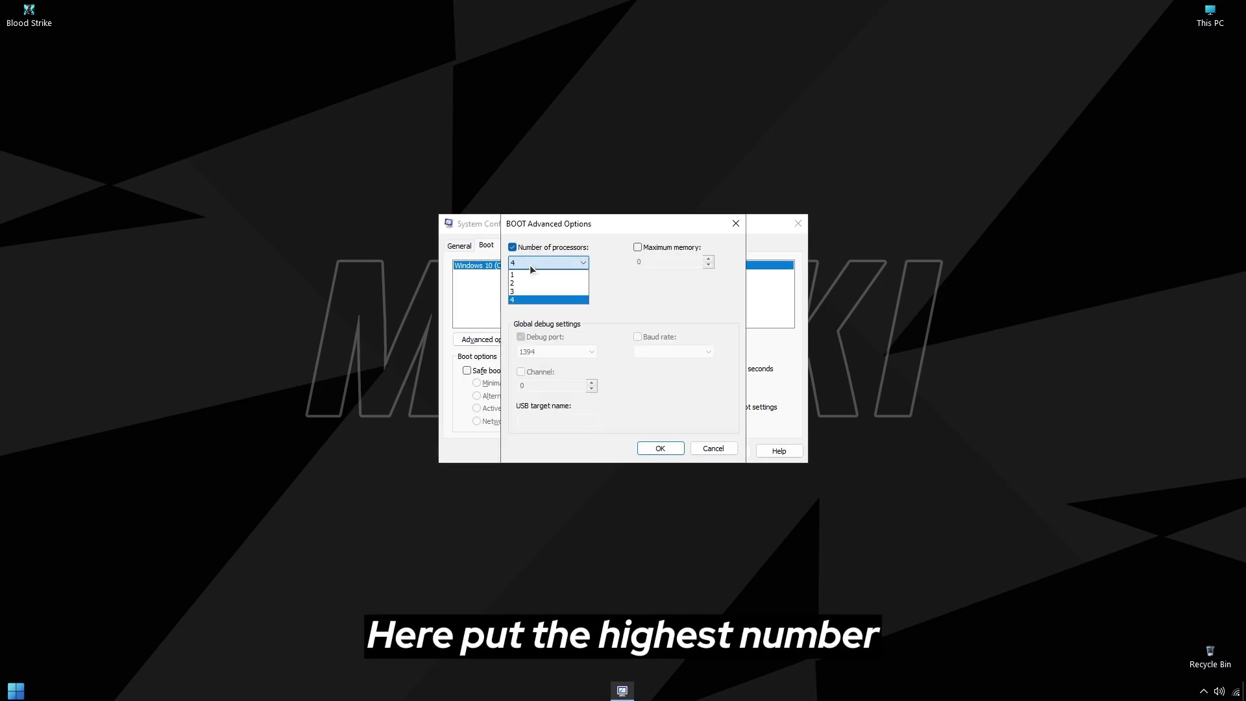
pyautogui.click(525, 299)
pyautogui.click(657, 447)
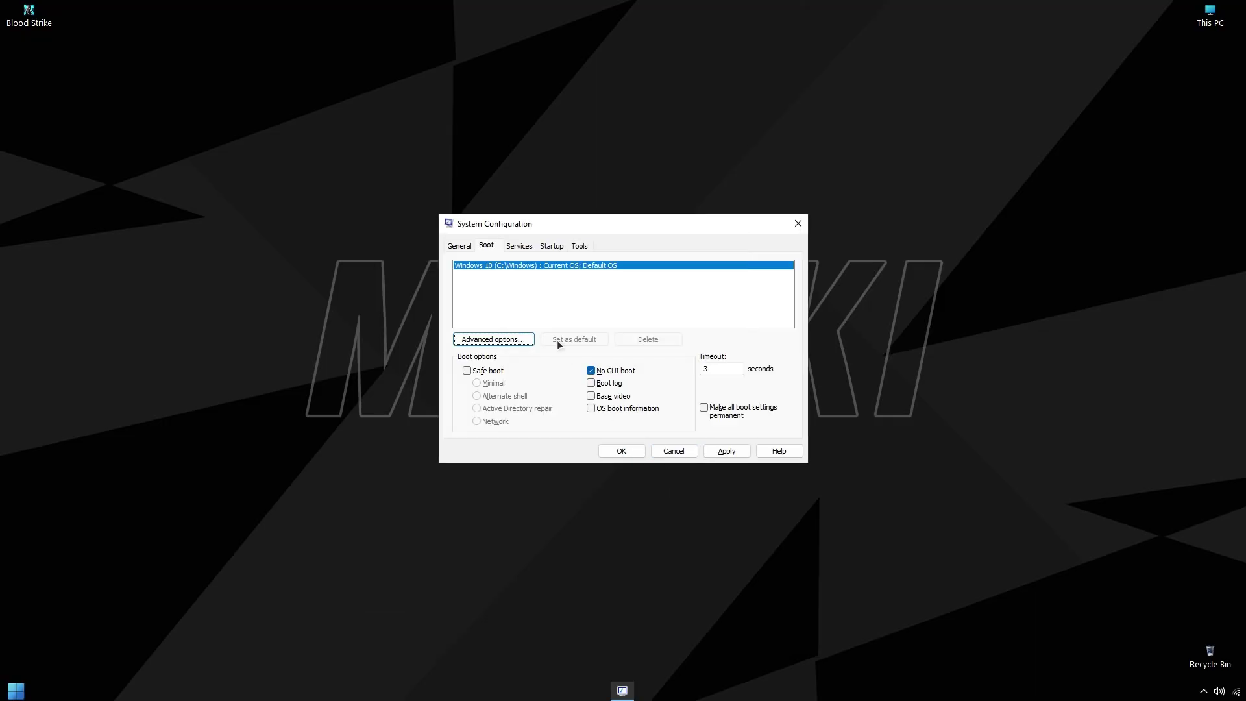
# Step: Hide all Microsoft services, check that the remaining services are disabled, and apply the System Configuration changes
pyautogui.click(523, 246)
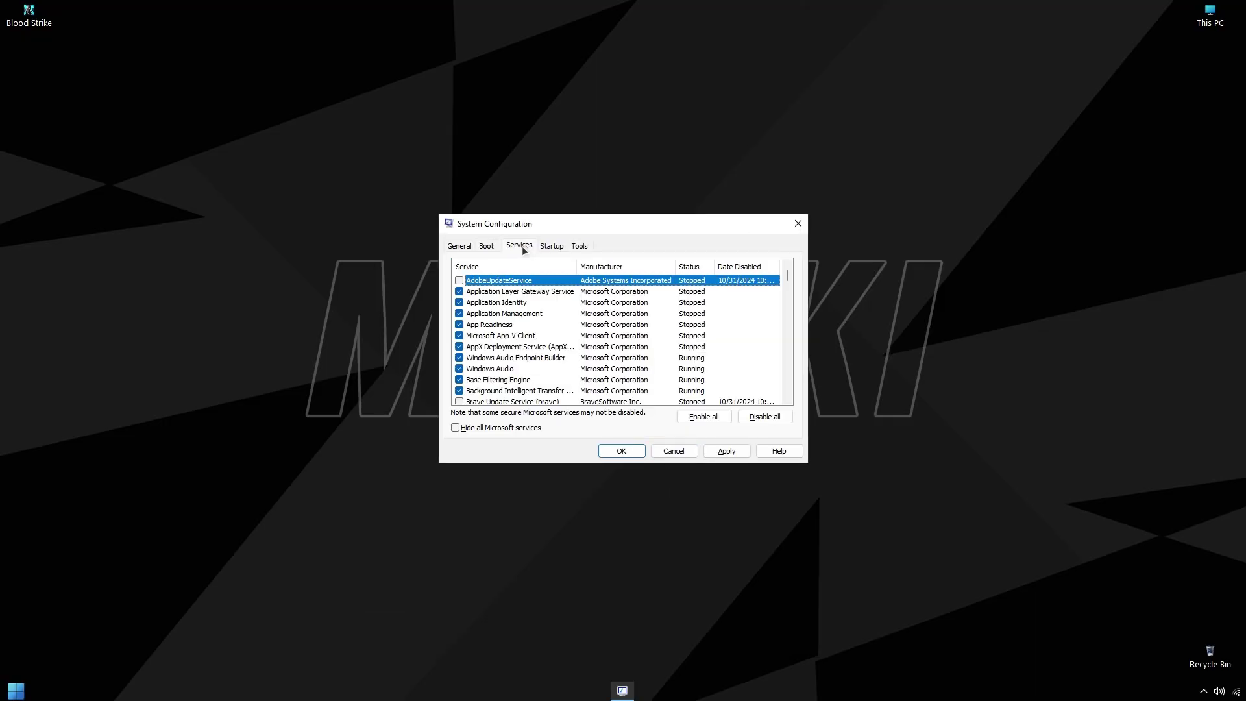
pyautogui.click(455, 428)
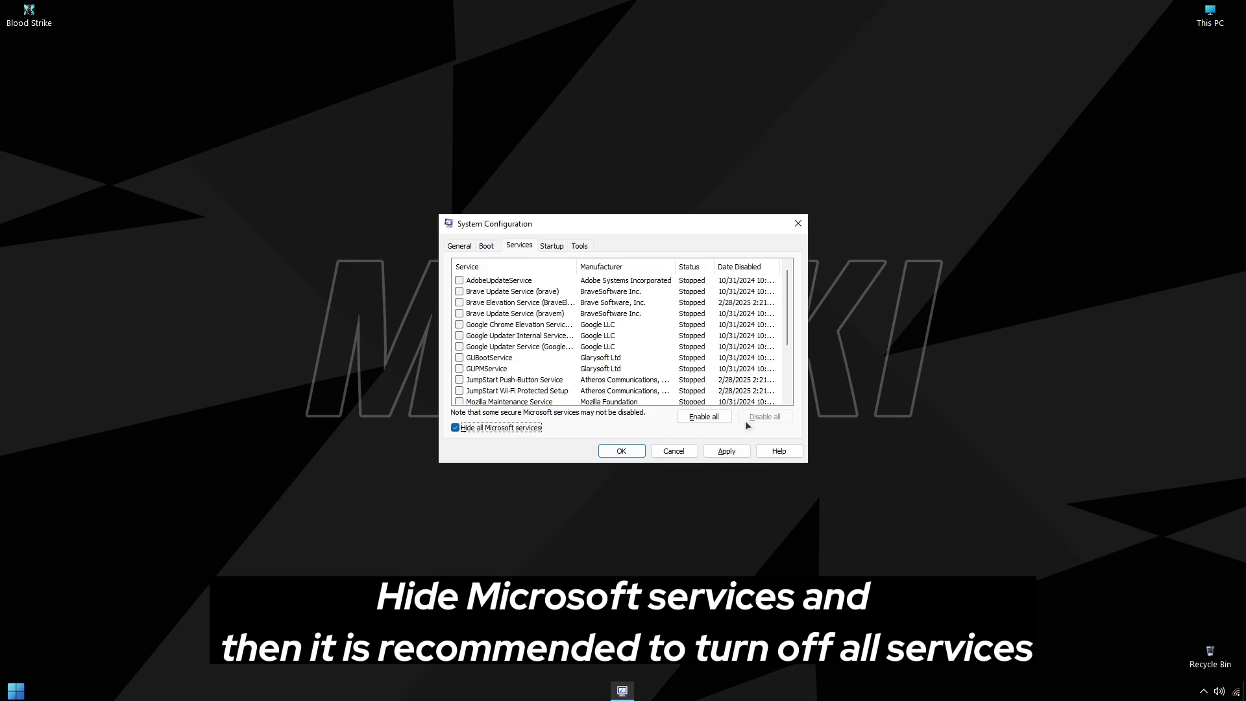
pyautogui.scroll(-3, 628, 335)
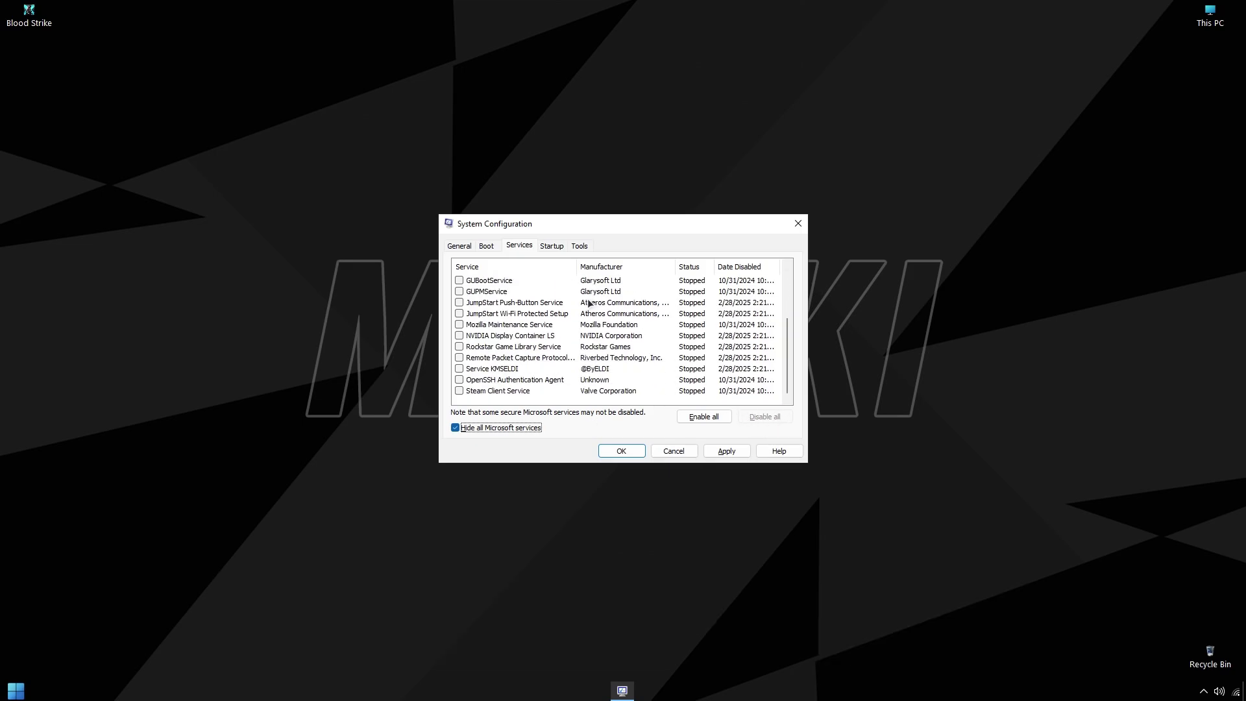
pyautogui.click(722, 449)
# Step: Disable the CTF Loader and Wondershare Studio startup apps in Task Manager, and close it and System Configuration
pyautogui.click(553, 245)
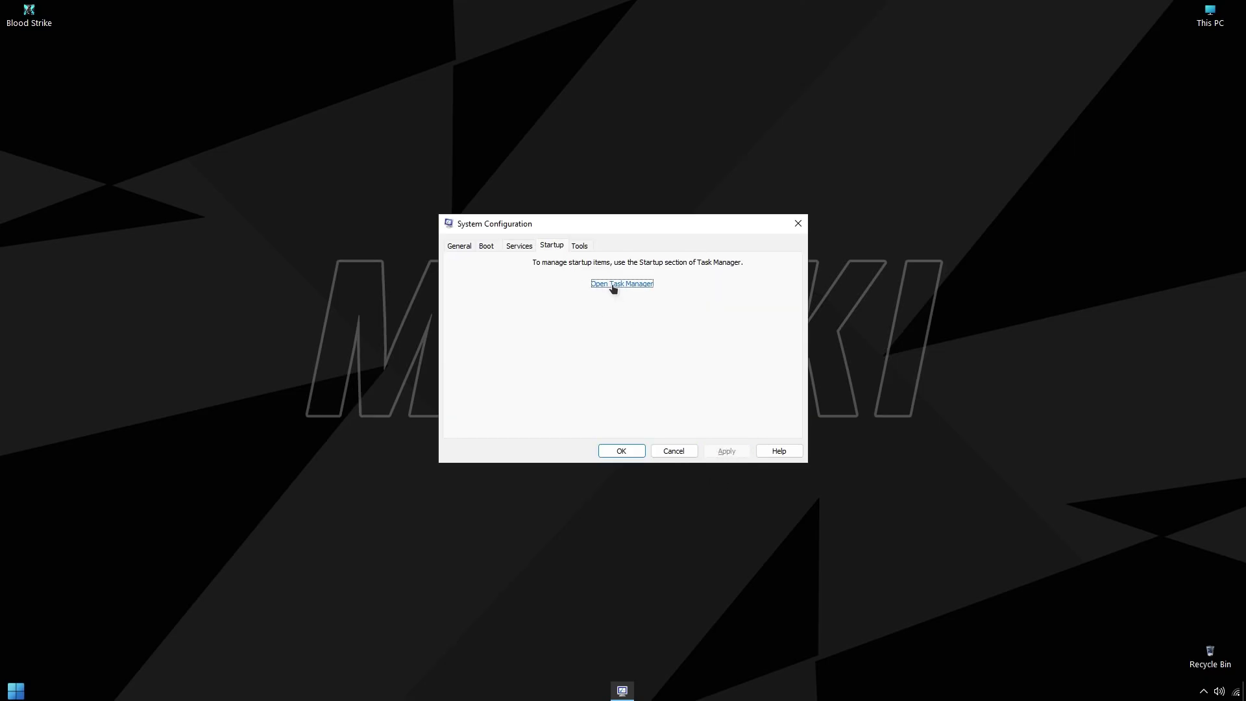
pyautogui.click(618, 284)
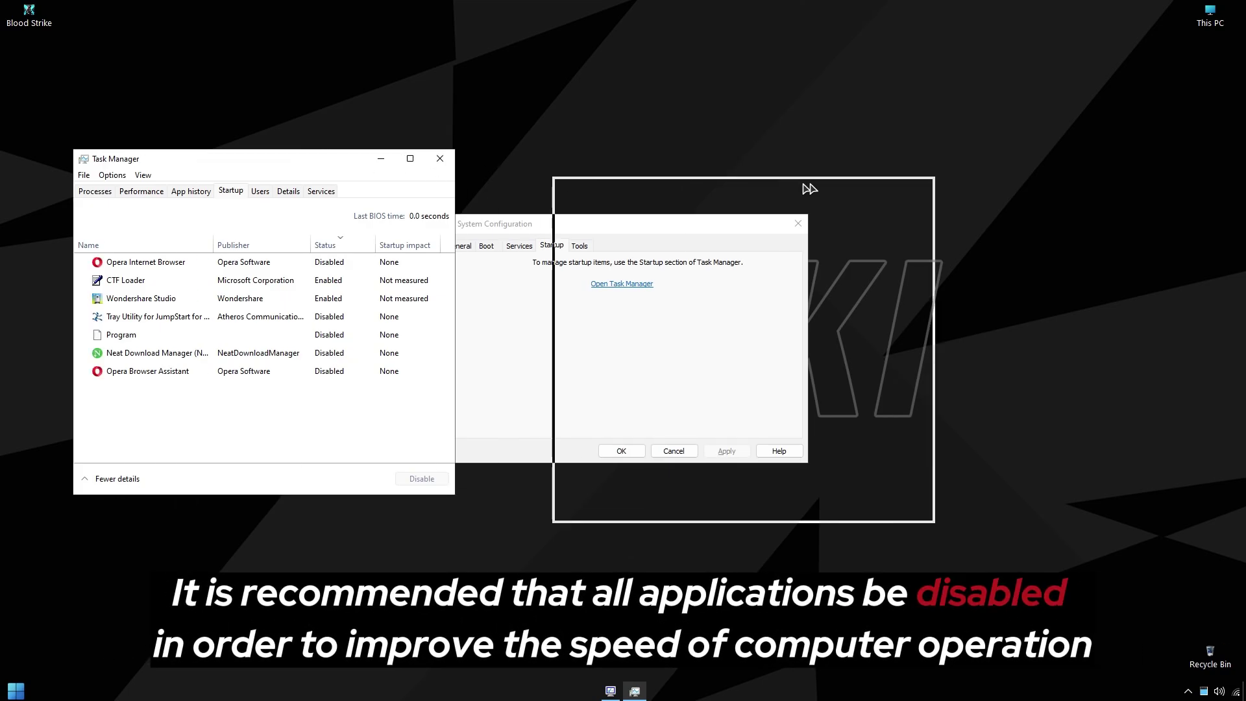
pyautogui.moveTo(946, 167); pyautogui.dragTo(946, 166)
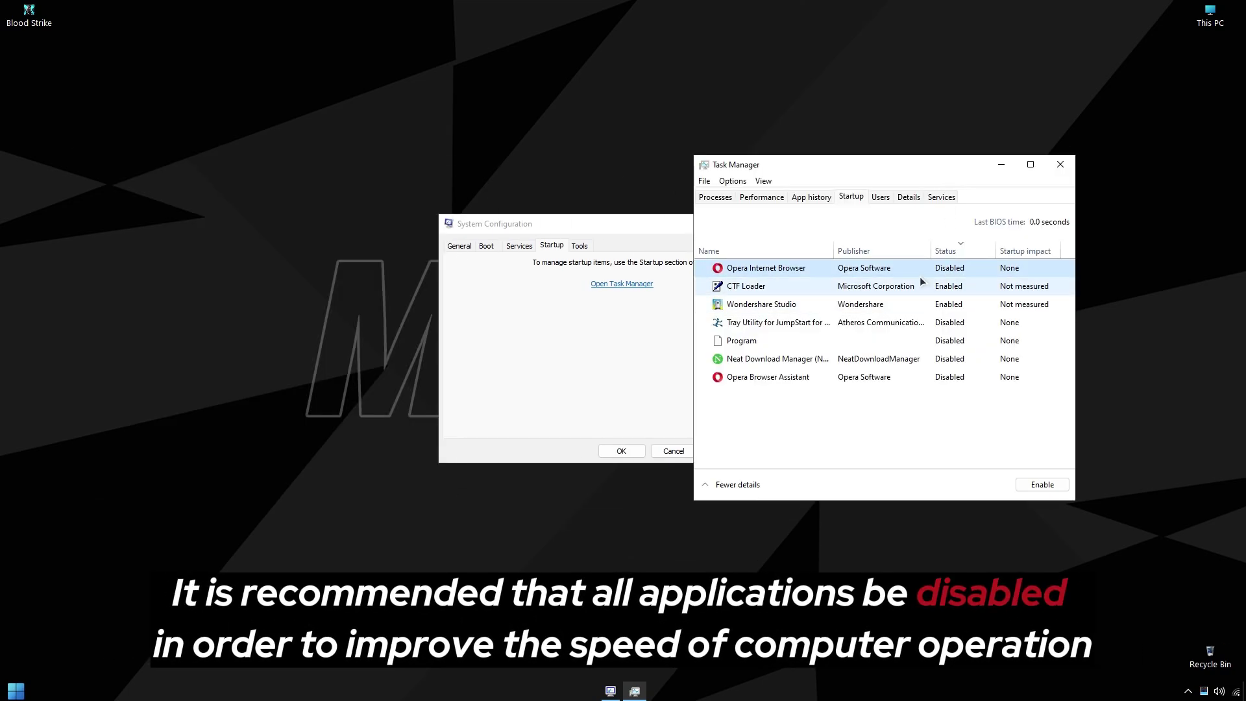
pyautogui.click(959, 291)
pyautogui.click(1042, 484)
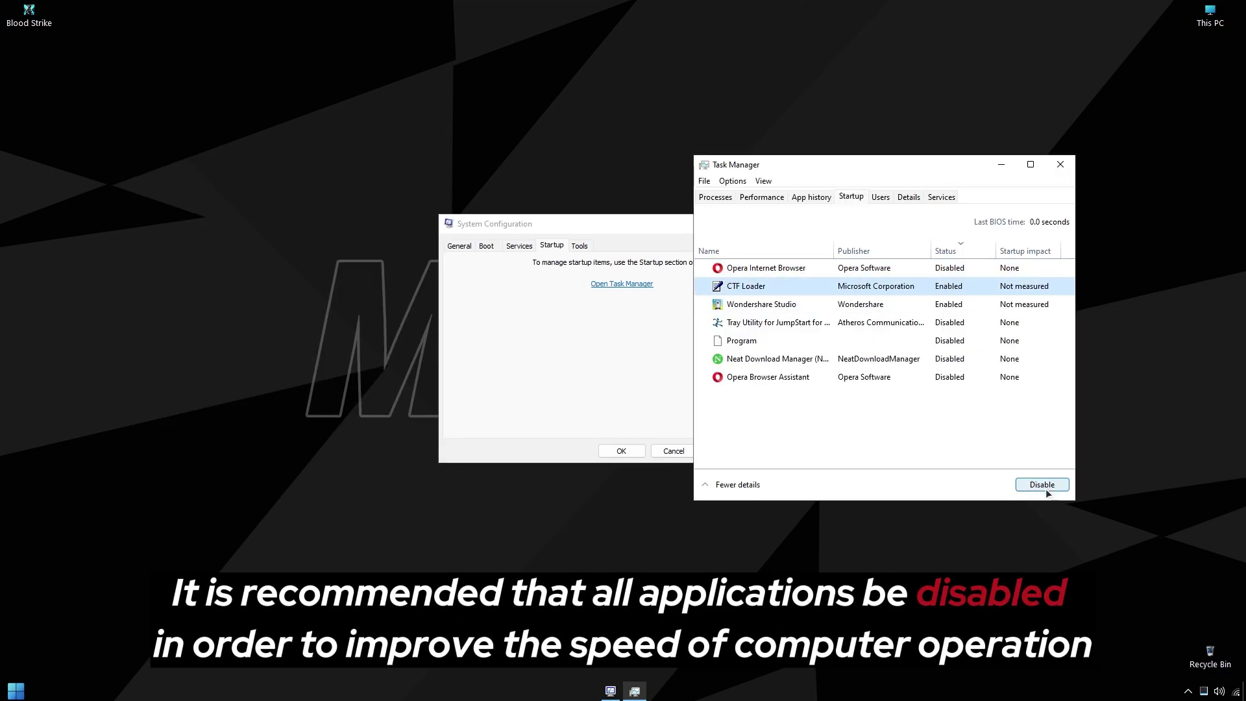
pyautogui.click(944, 306)
pyautogui.click(1042, 484)
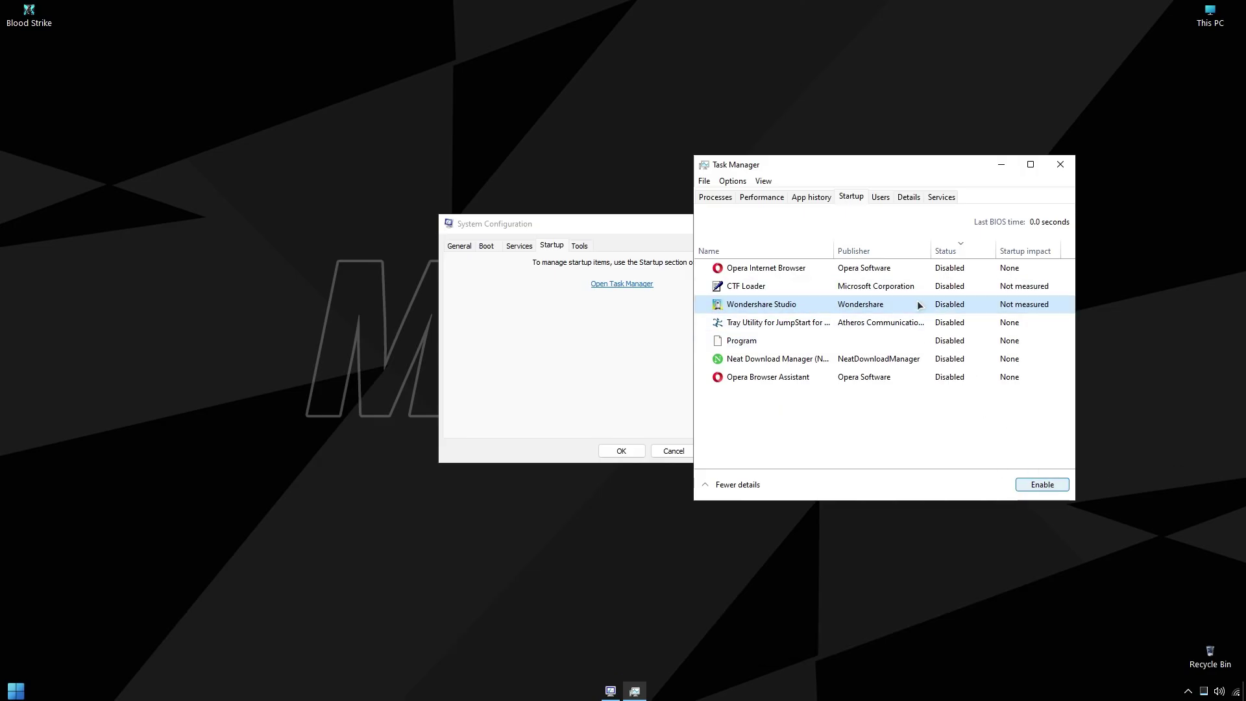
pyautogui.click(949, 383)
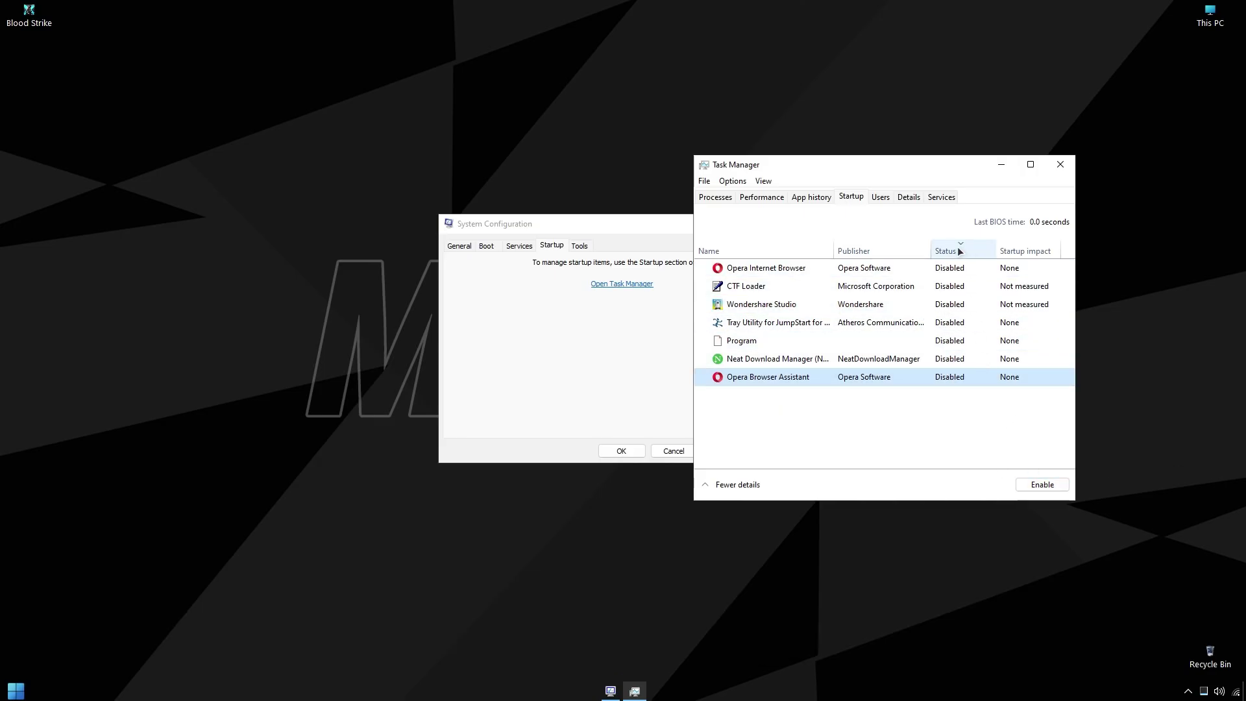
pyautogui.click(1060, 164)
pyautogui.click(618, 453)
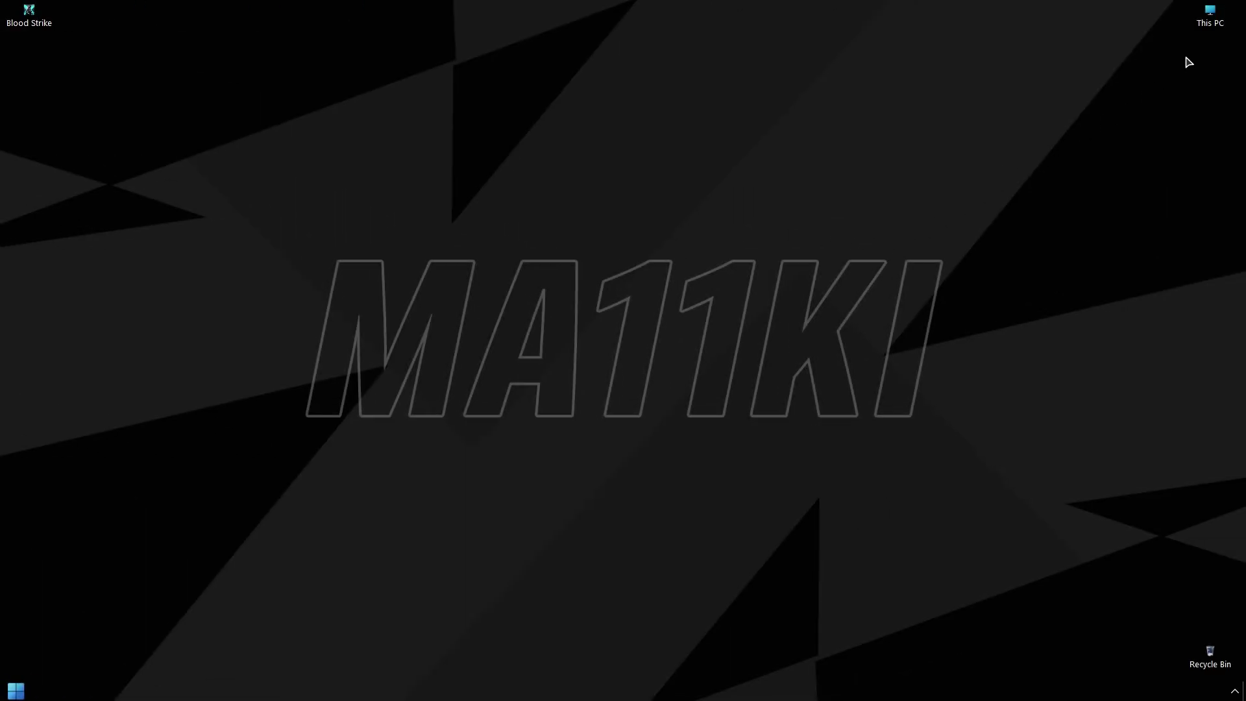
# Step: Open the Performance Options from the advanced system settings in This PC's properties
pyautogui.rightClick(1217, 20)
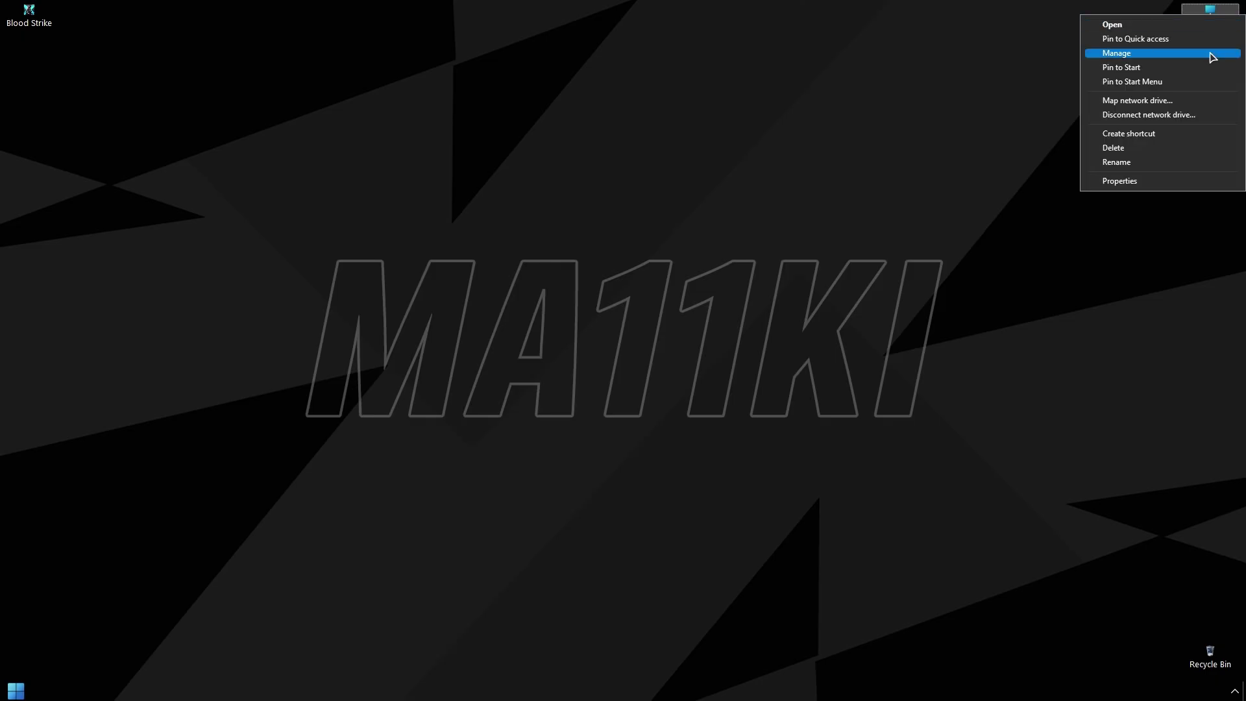
pyautogui.click(1186, 181)
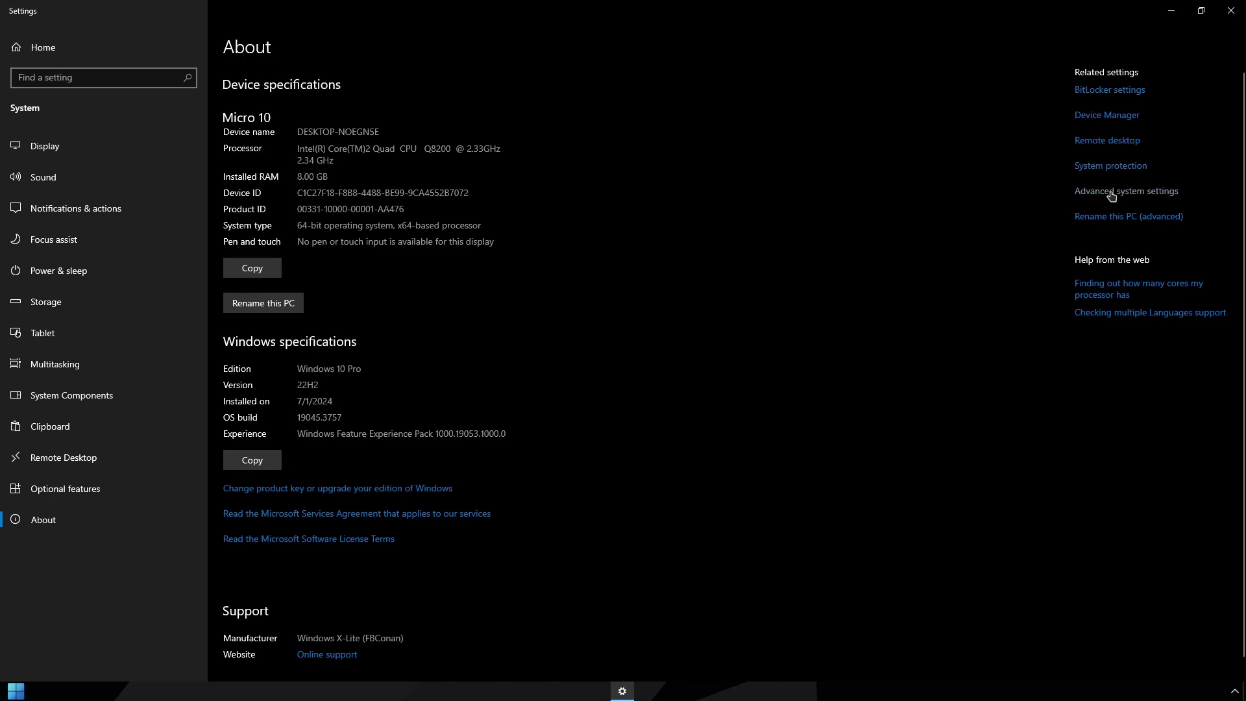
pyautogui.click(1127, 195)
pyautogui.moveTo(267, 40); pyautogui.dragTo(498, 61)
pyautogui.click(480, 158)
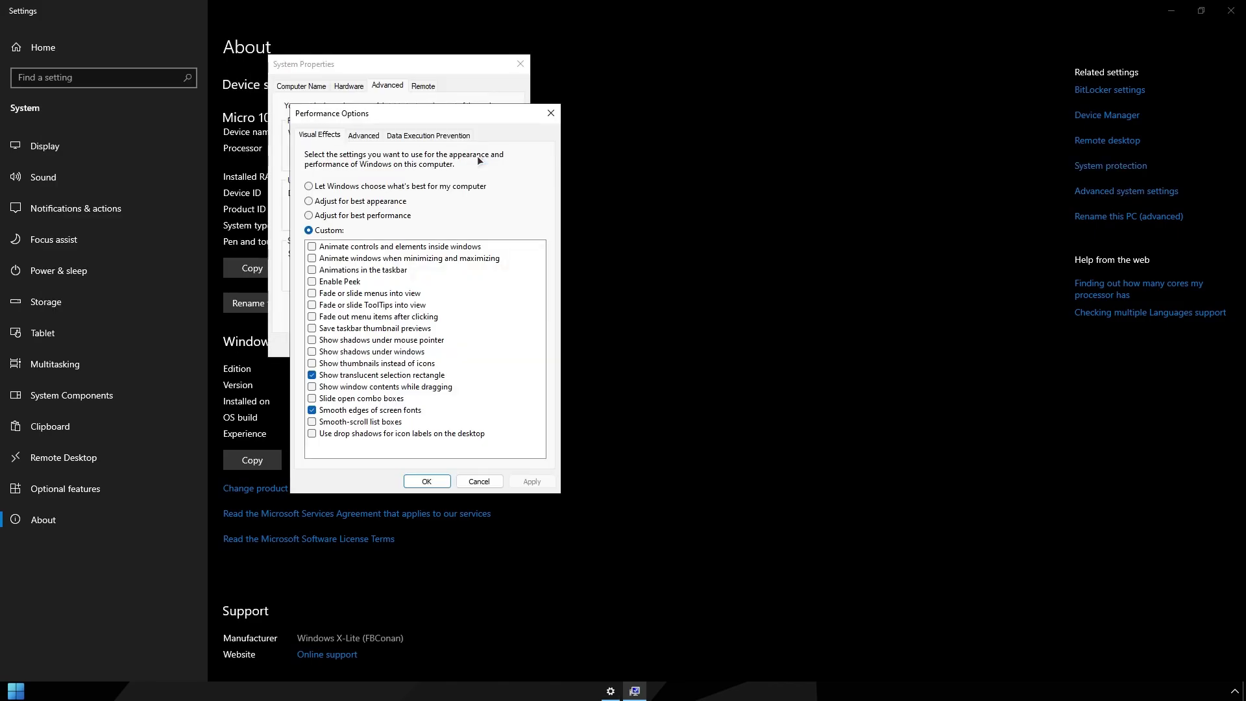
# Step: Enable only thumbnails instead of icons, the translucent selection rectangle and smooth edges of screen fonts in the visual effects
pyautogui.click(332, 203)
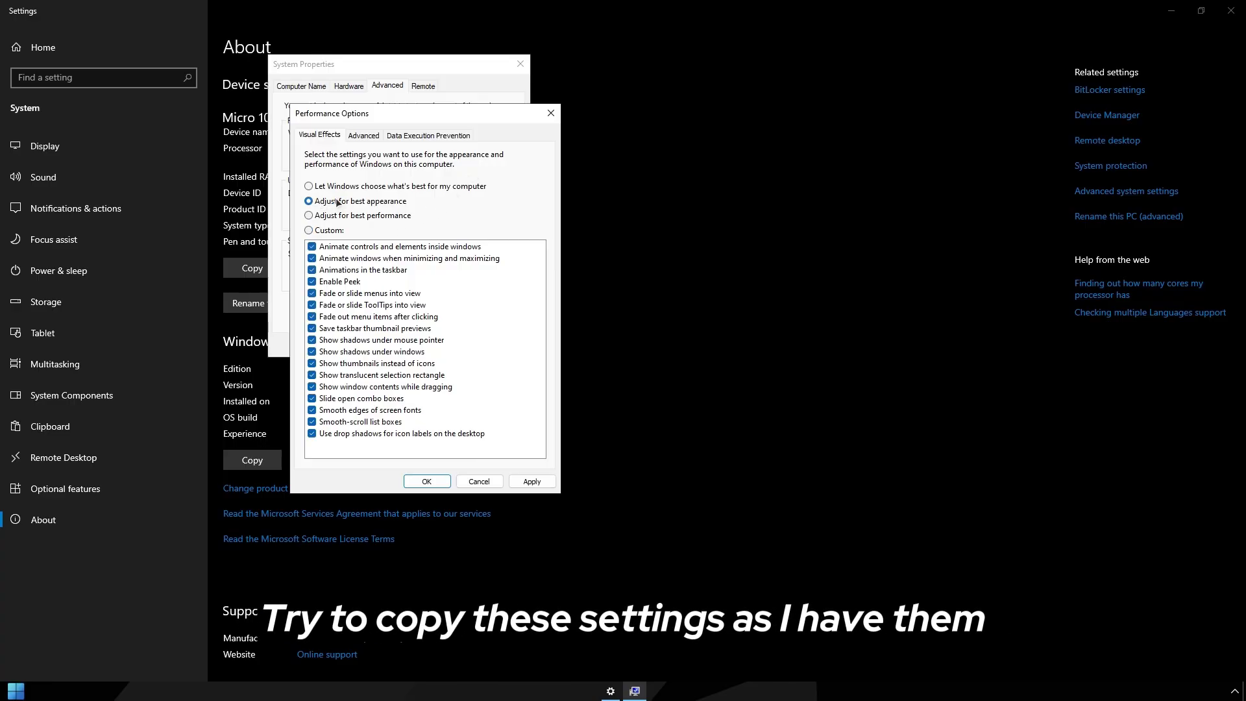
pyautogui.click(321, 215)
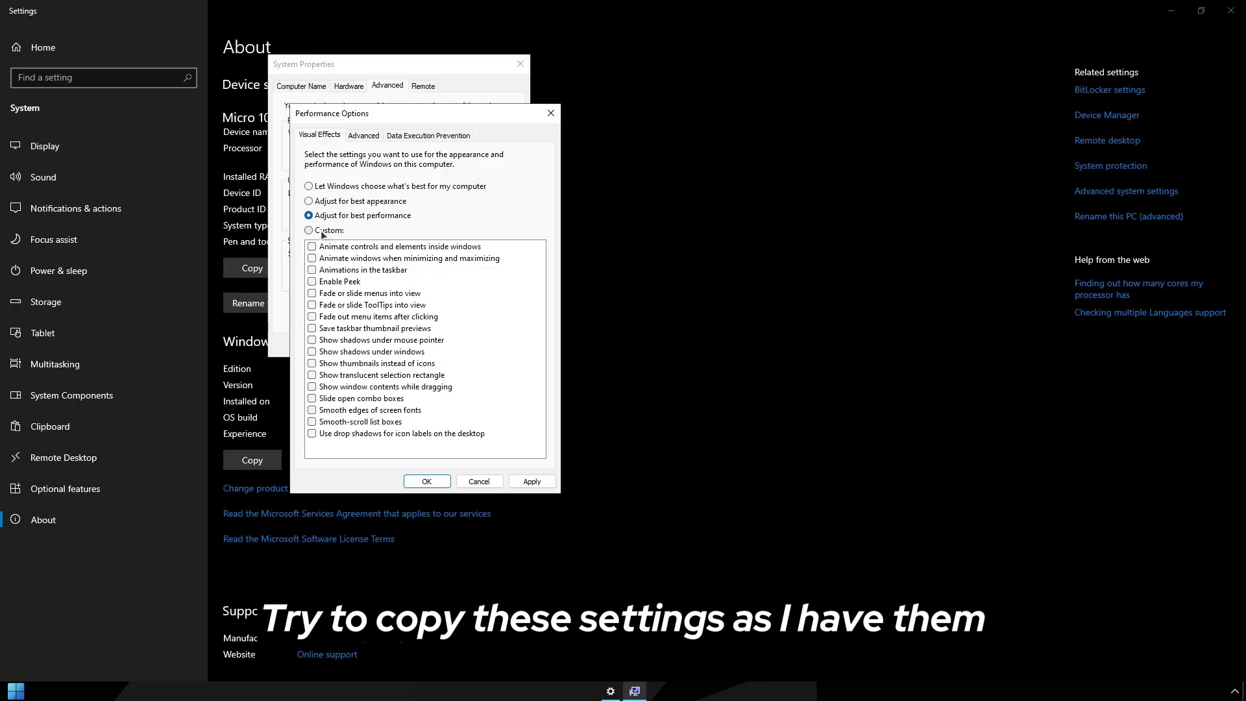
pyautogui.click(315, 365)
pyautogui.click(312, 376)
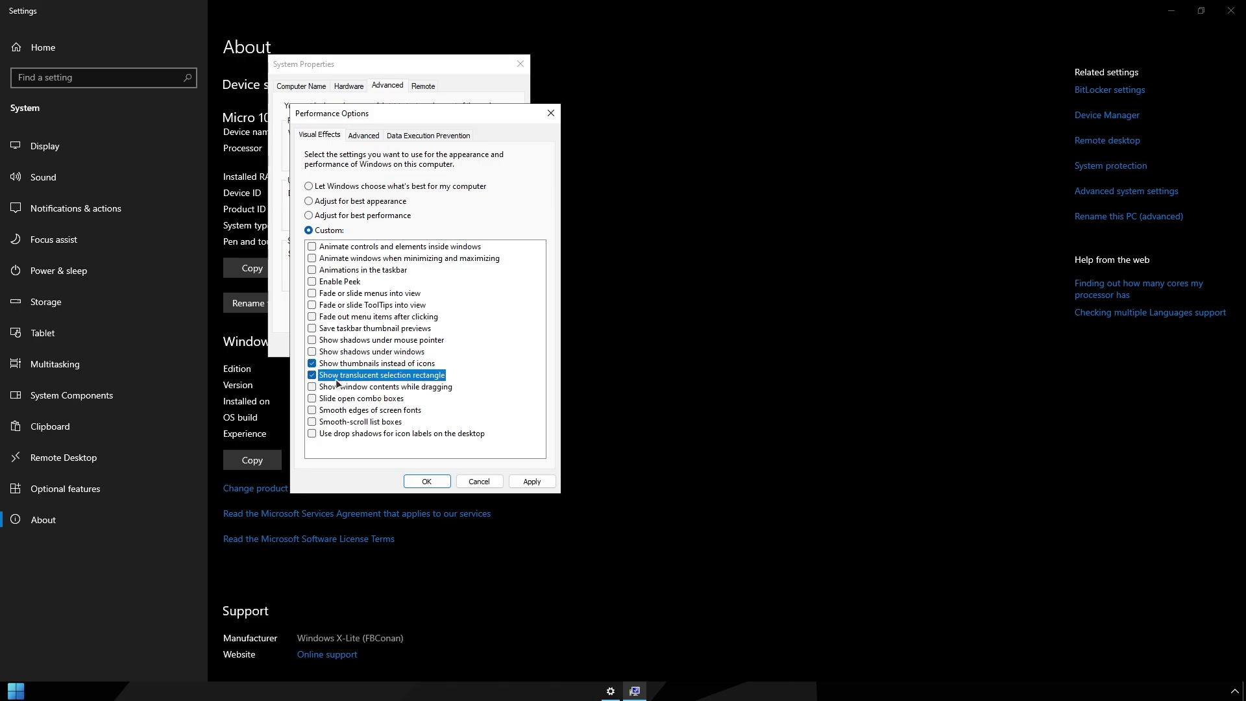
pyautogui.click(312, 410)
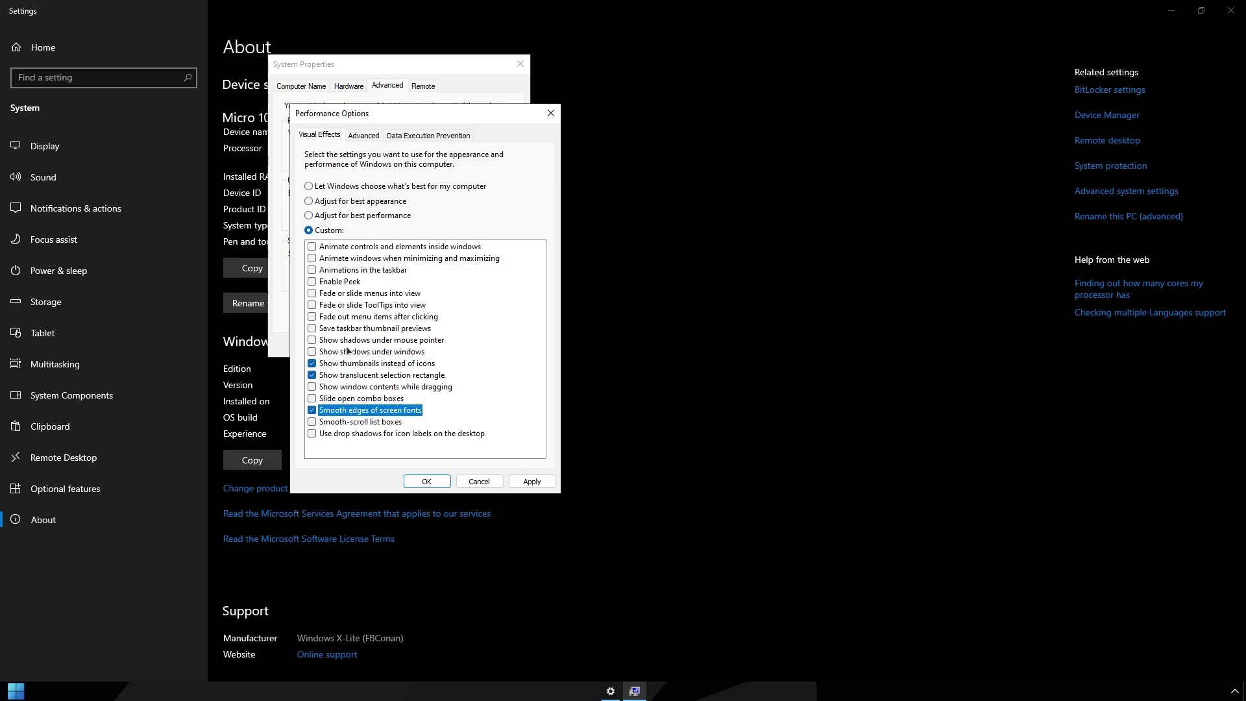
# Step: Apply the visual effects changes and close Performance Options, System Properties and Settings
pyautogui.click(527, 484)
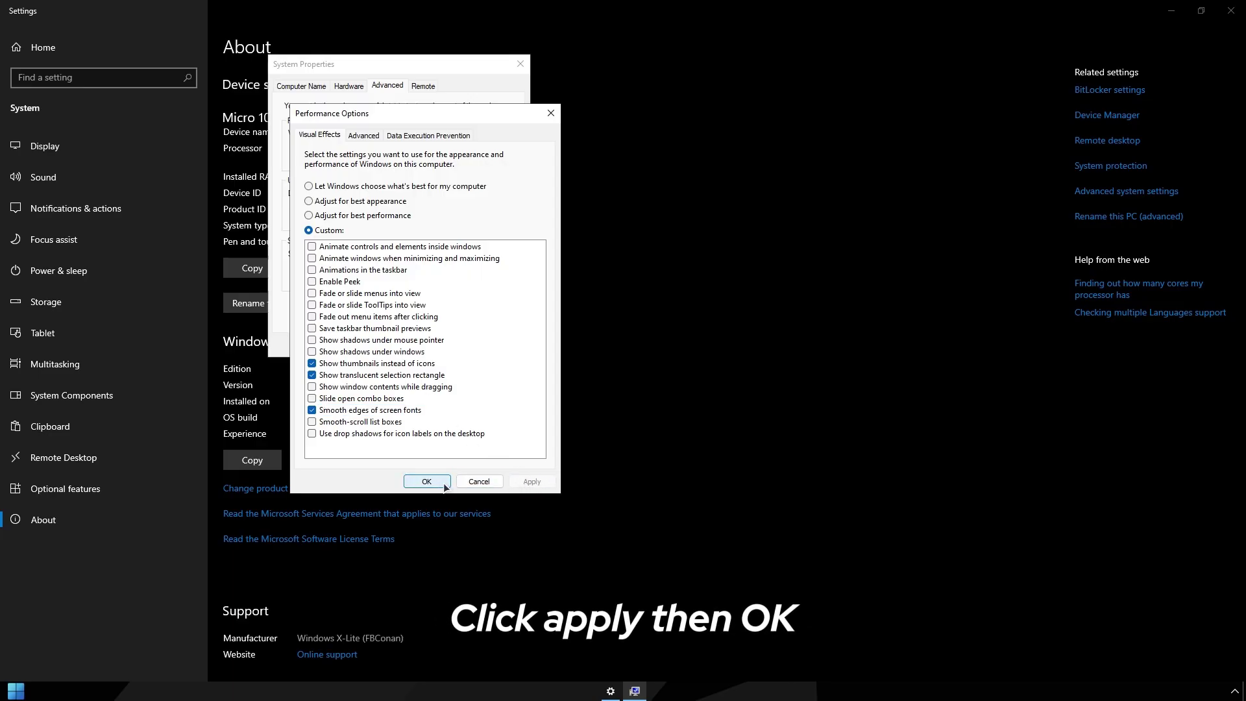
pyautogui.click(423, 481)
pyautogui.click(397, 345)
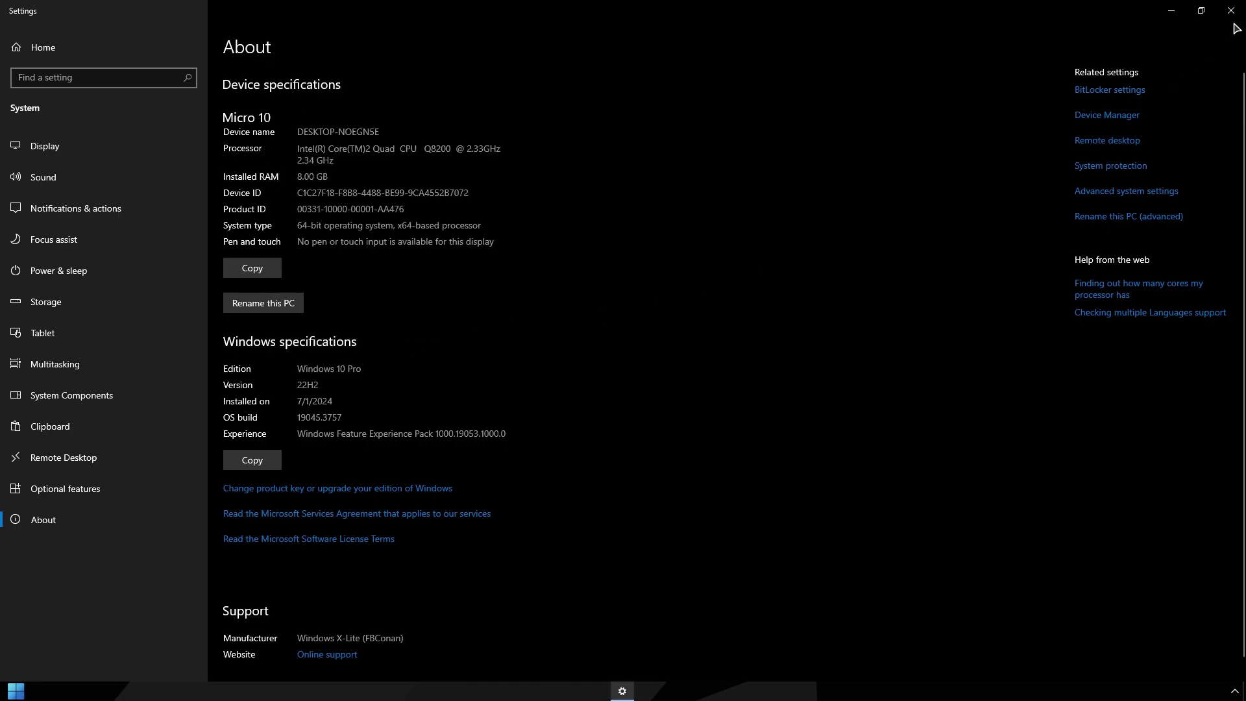
pyautogui.click(1231, 10)
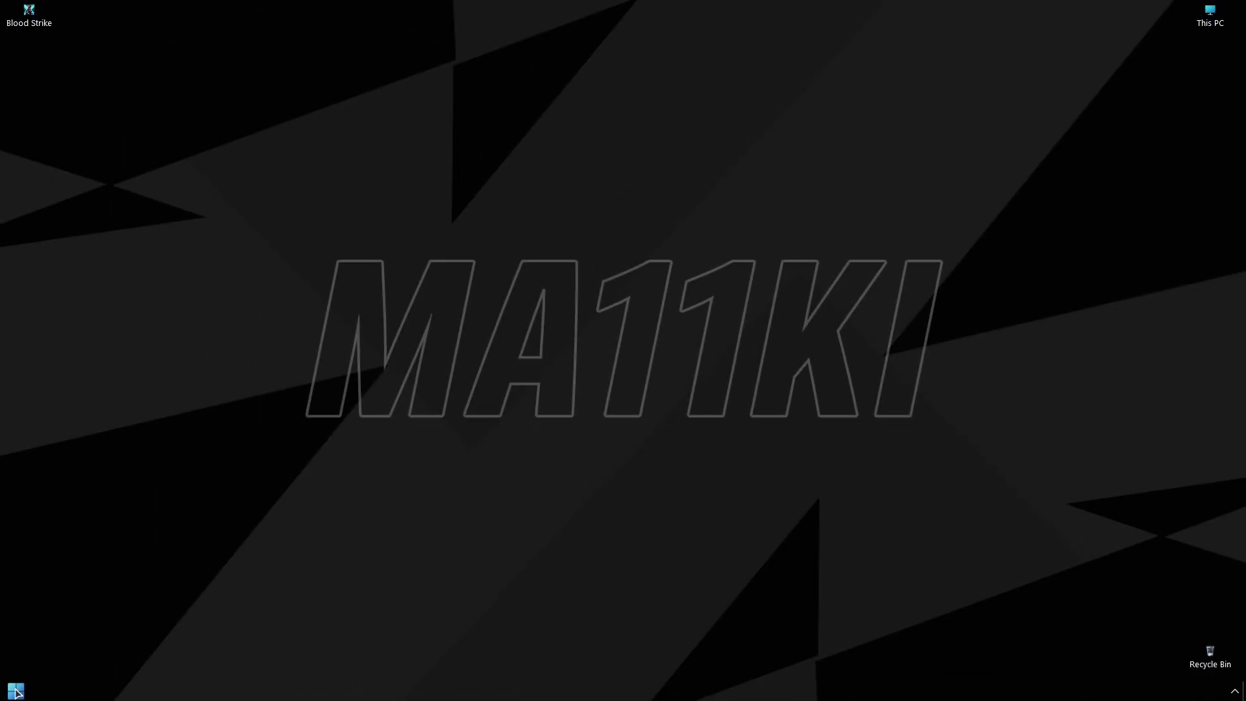
# Step: Search Windows for "game mode", open its settings and turn Game Mode on
pyautogui.press('super')
pyautogui.write('ga')
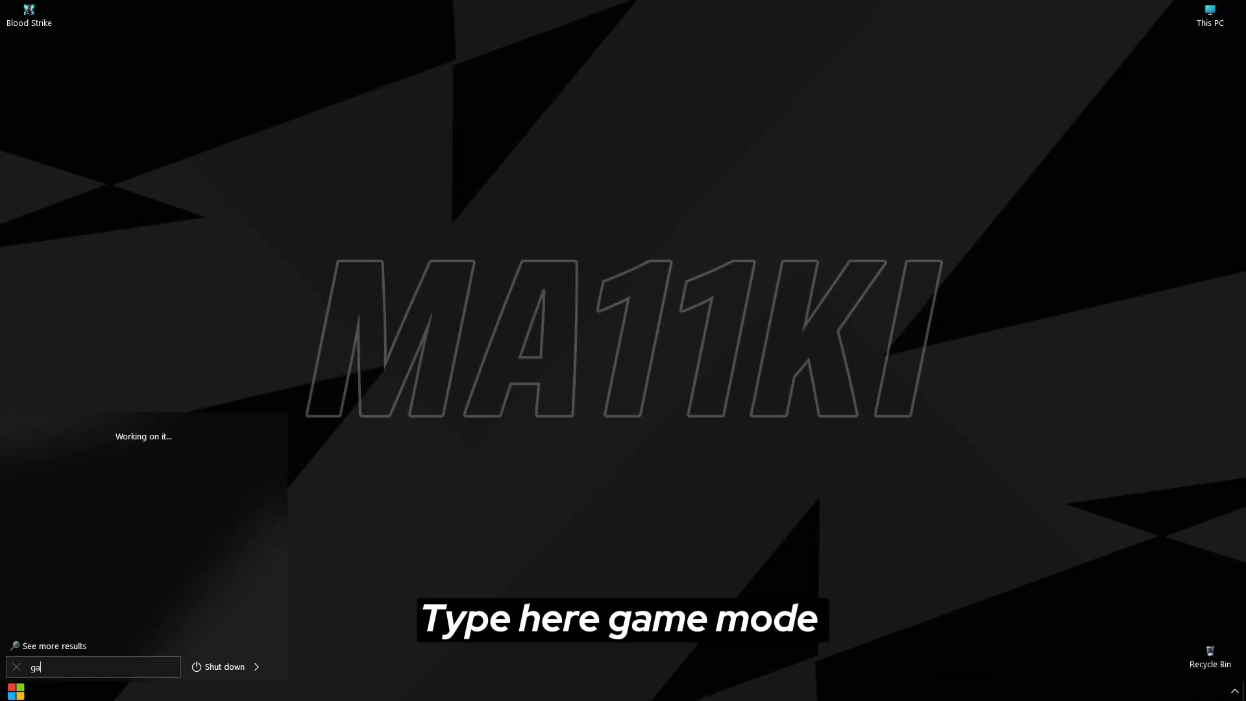
pyautogui.write('me mode')
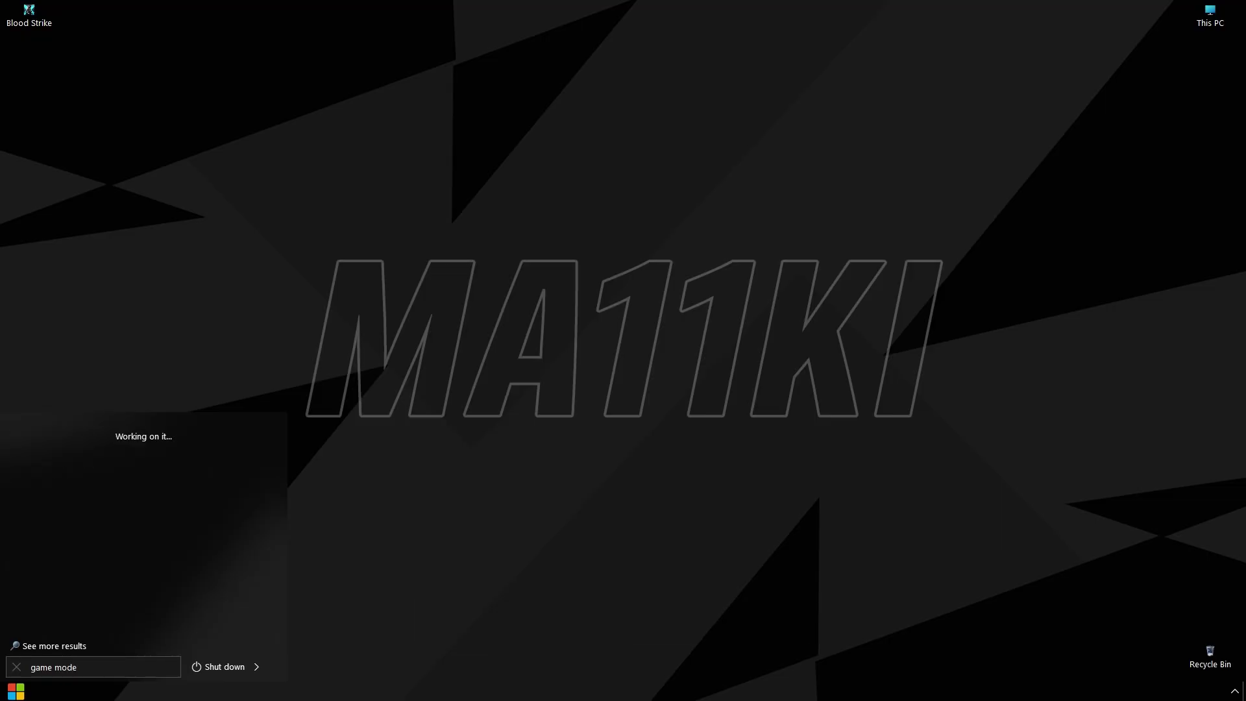
pyautogui.press('Return')
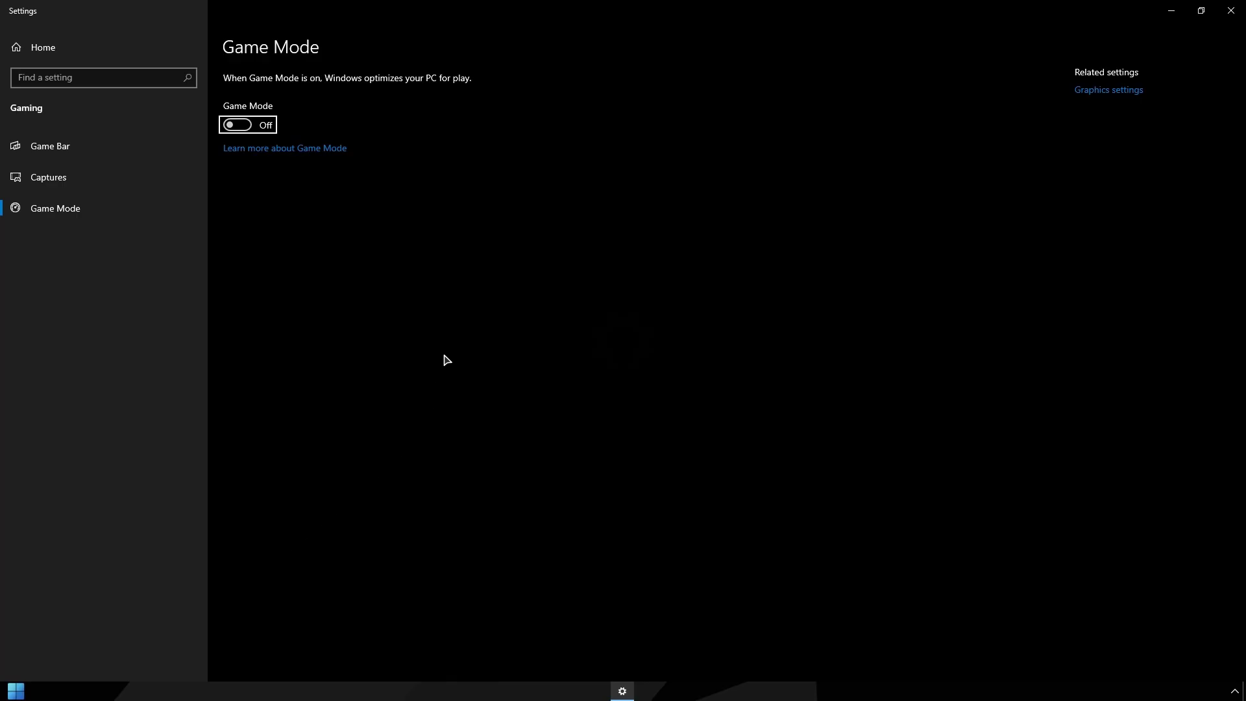
pyautogui.click(238, 126)
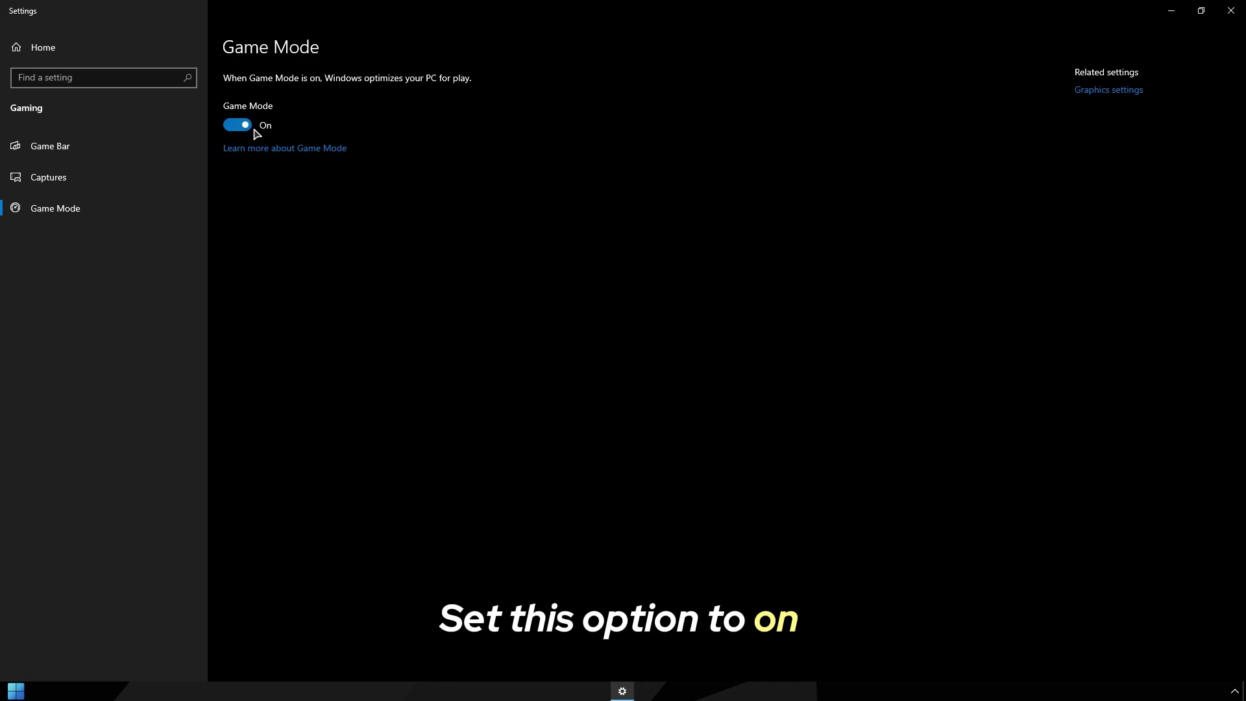
# Step: Add Blood Strike's launcher.exe from the desktop shortcut's file location to the graphics performance preferences as a desktop app
pyautogui.click(1111, 91)
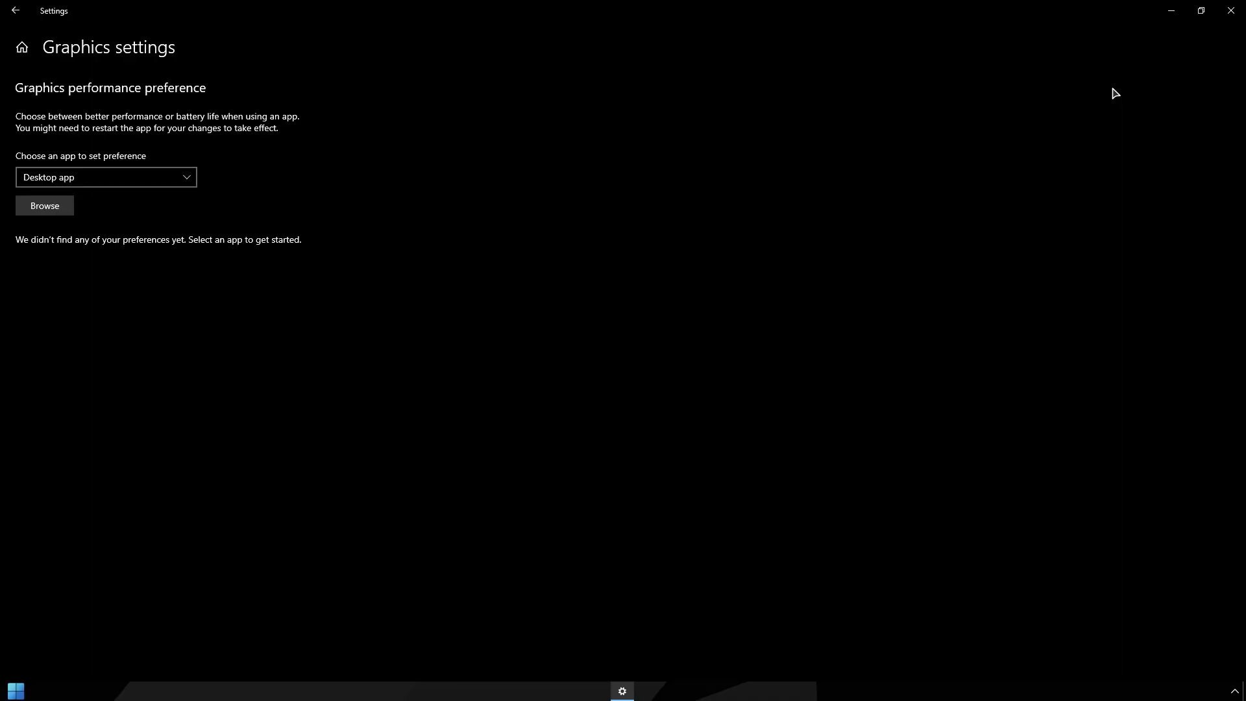
pyautogui.click(43, 209)
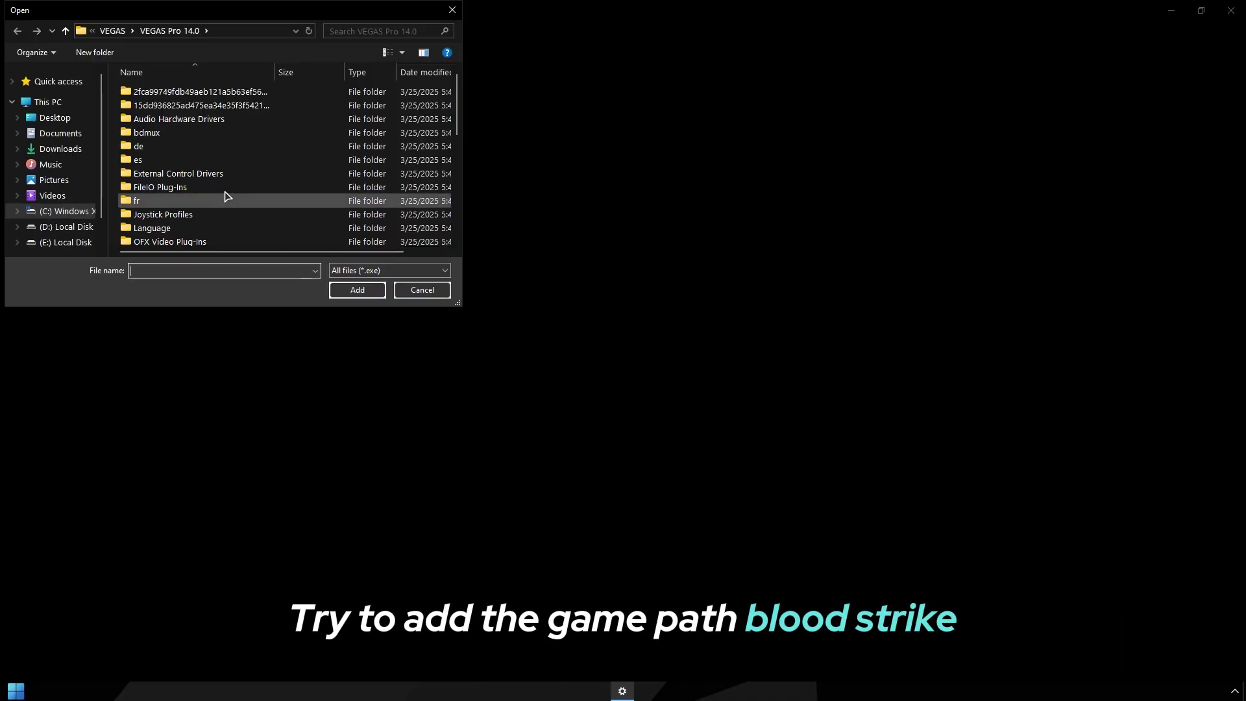
pyautogui.moveTo(287, 12); pyautogui.dragTo(706, 124)
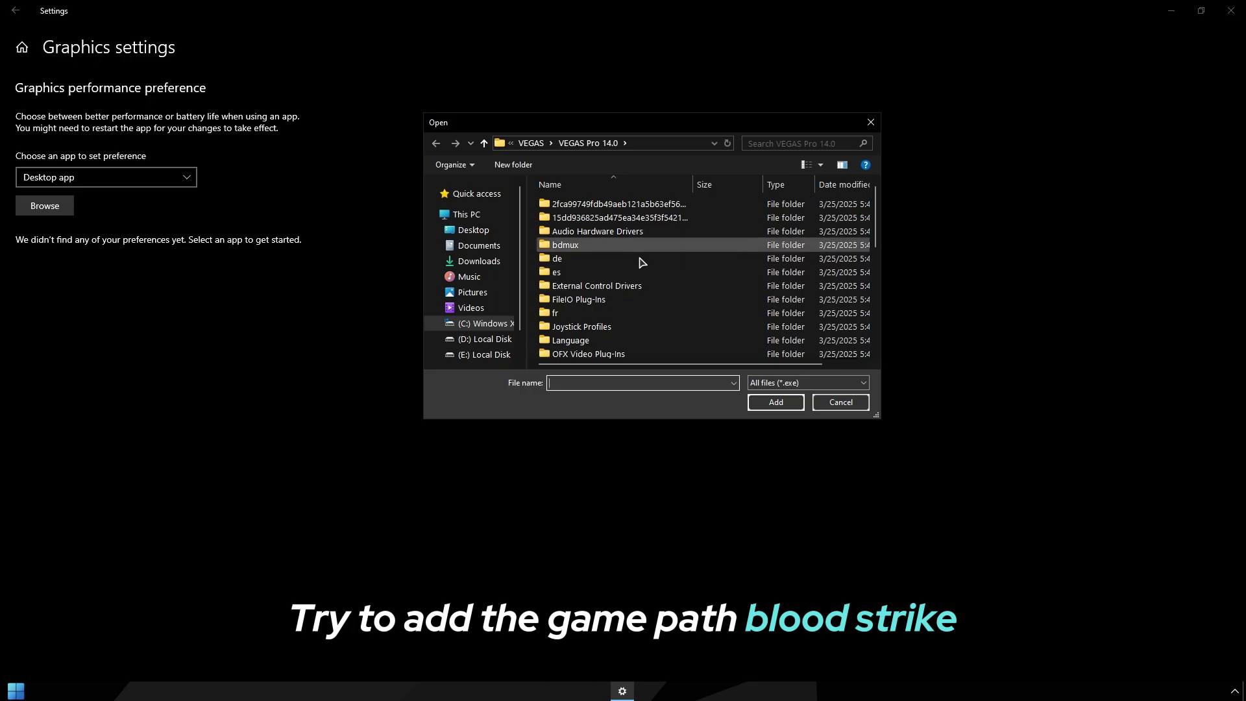
pyautogui.click(474, 230)
pyautogui.click(569, 216)
pyautogui.rightClick(576, 211)
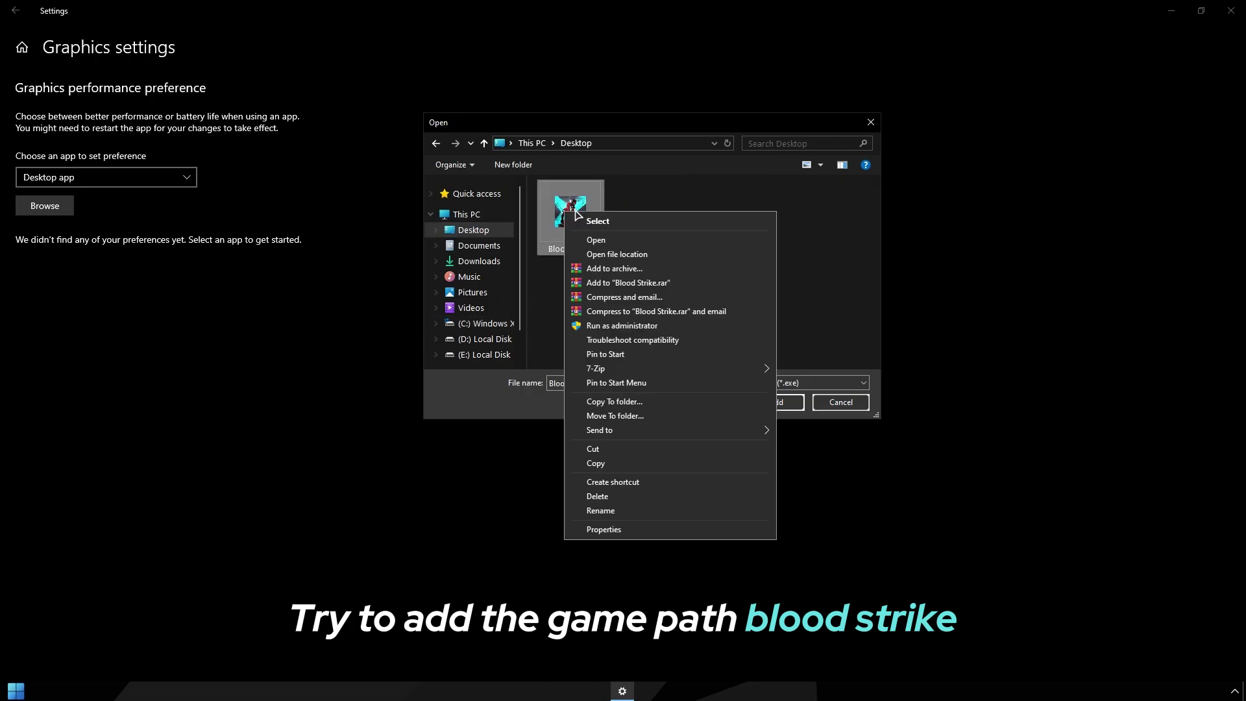
pyautogui.click(606, 256)
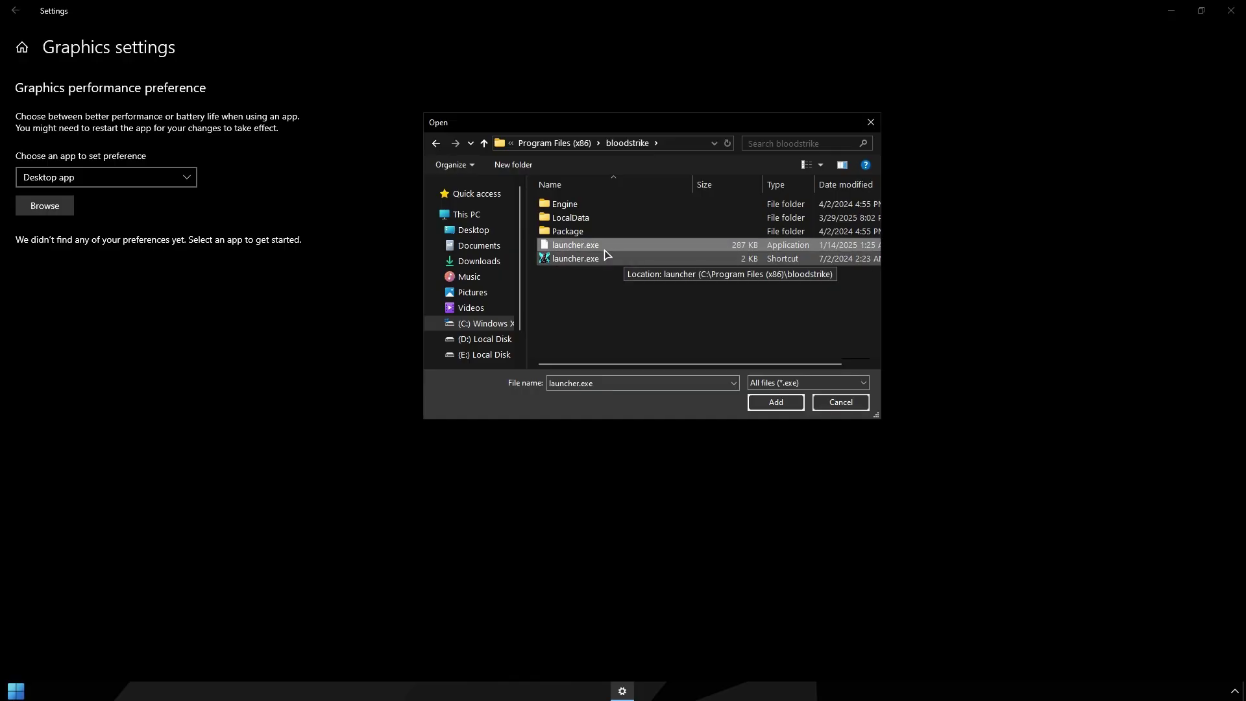
pyautogui.click(776, 402)
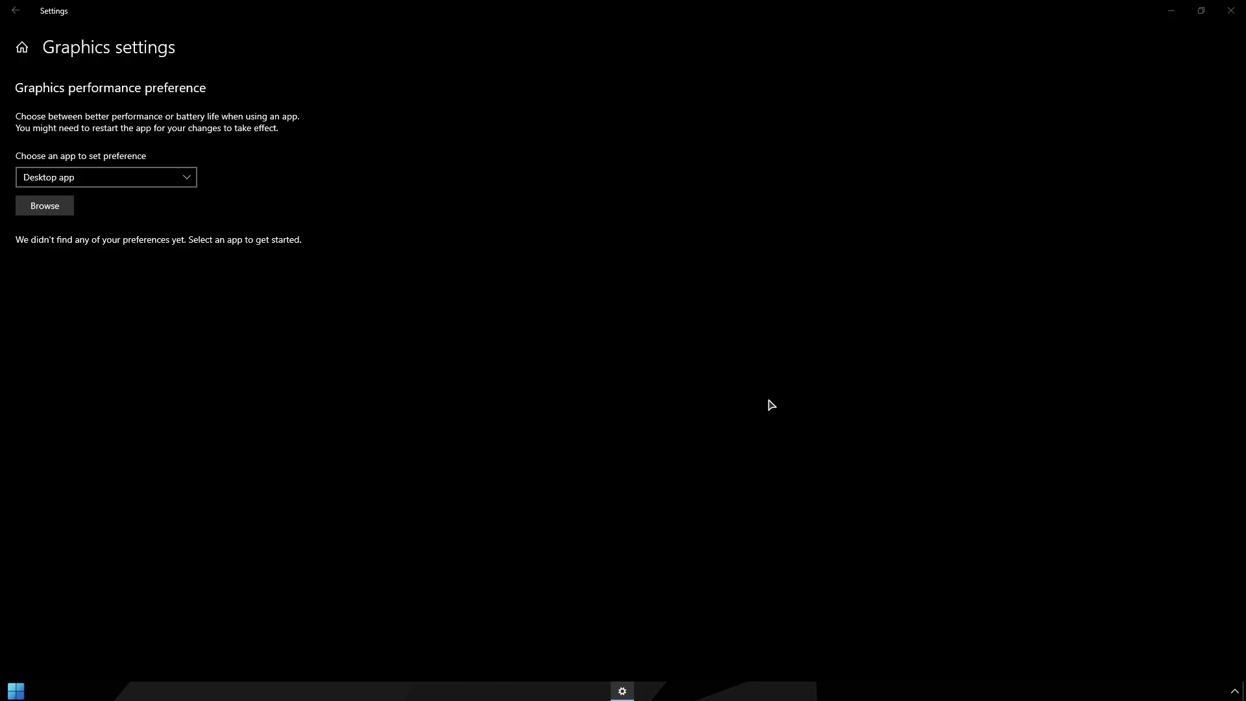
# Step: Set BloodStrike's graphics preference to High performance, save it and close Settings
pyautogui.click(197, 296)
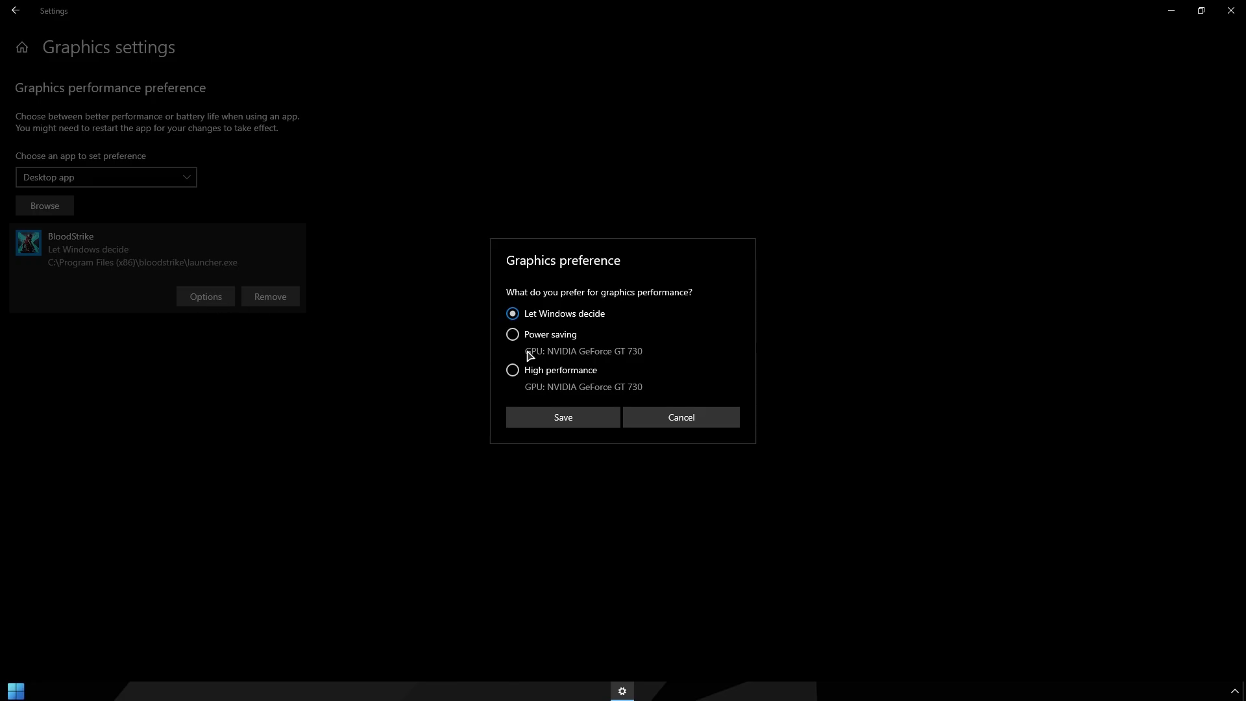
pyautogui.click(555, 373)
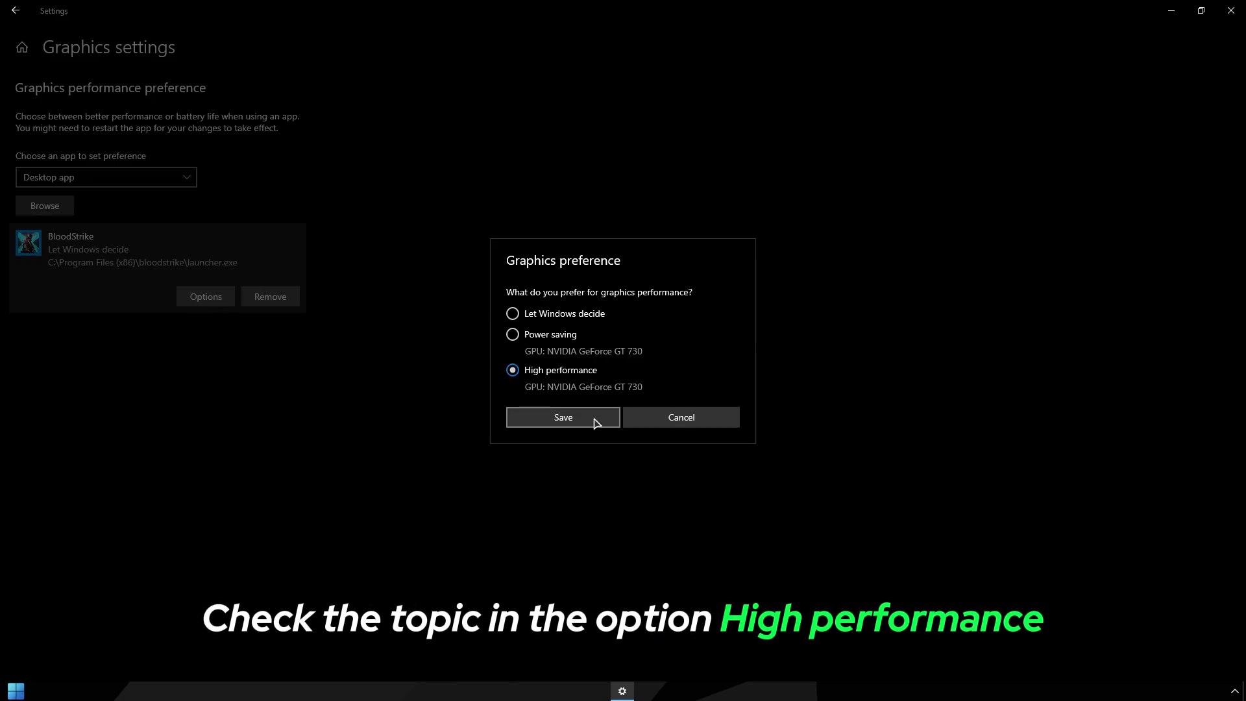
pyautogui.click(571, 419)
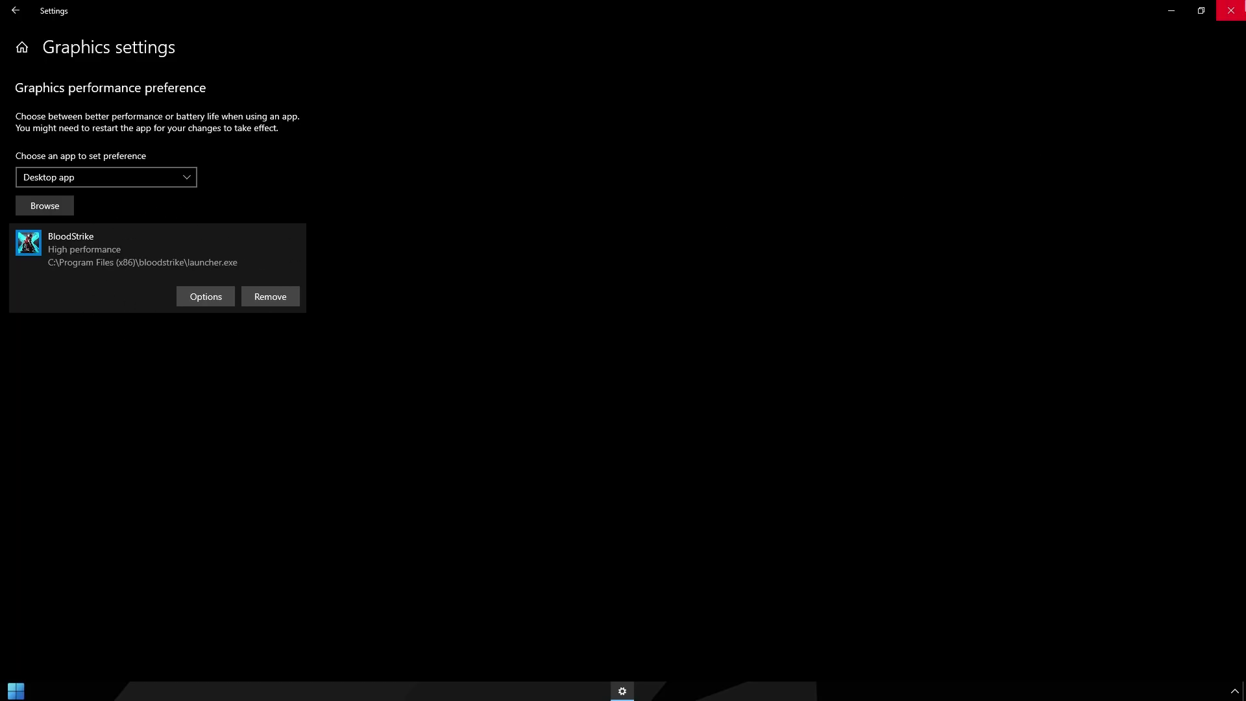
pyautogui.click(1231, 10)
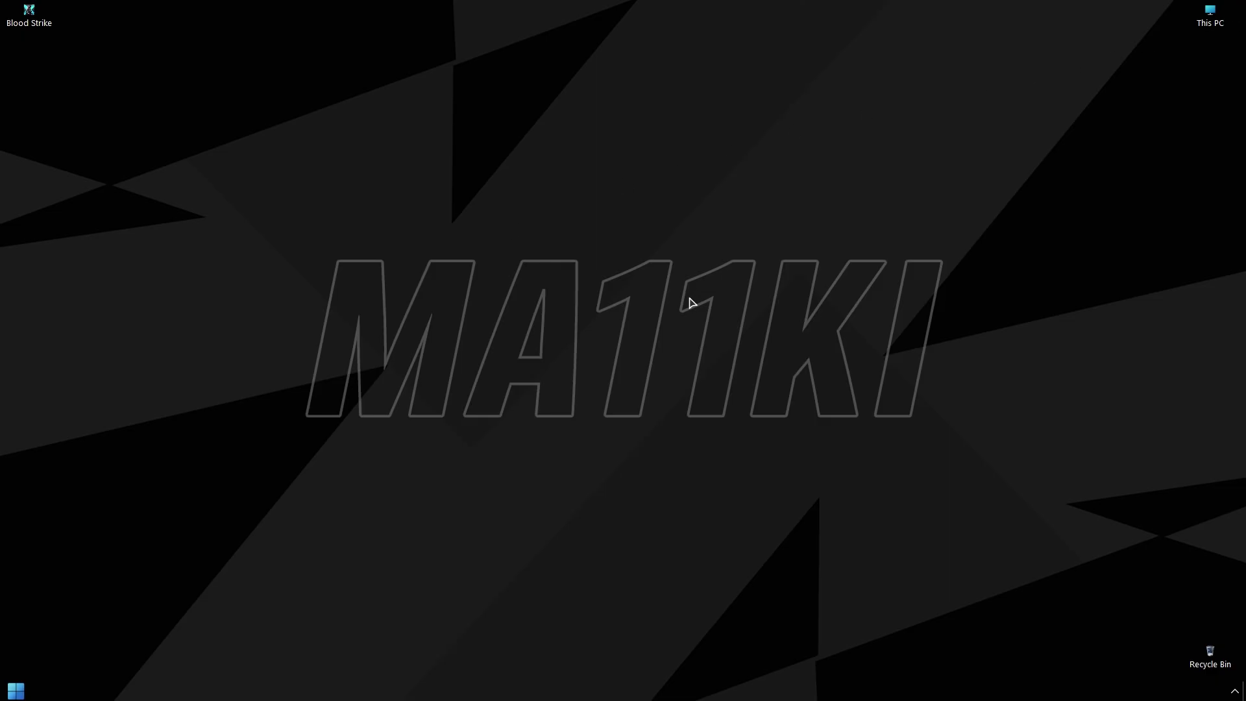
# Step: Open the temporary files folder by running %temp% from the Run dialog
pyautogui.click(15, 691)
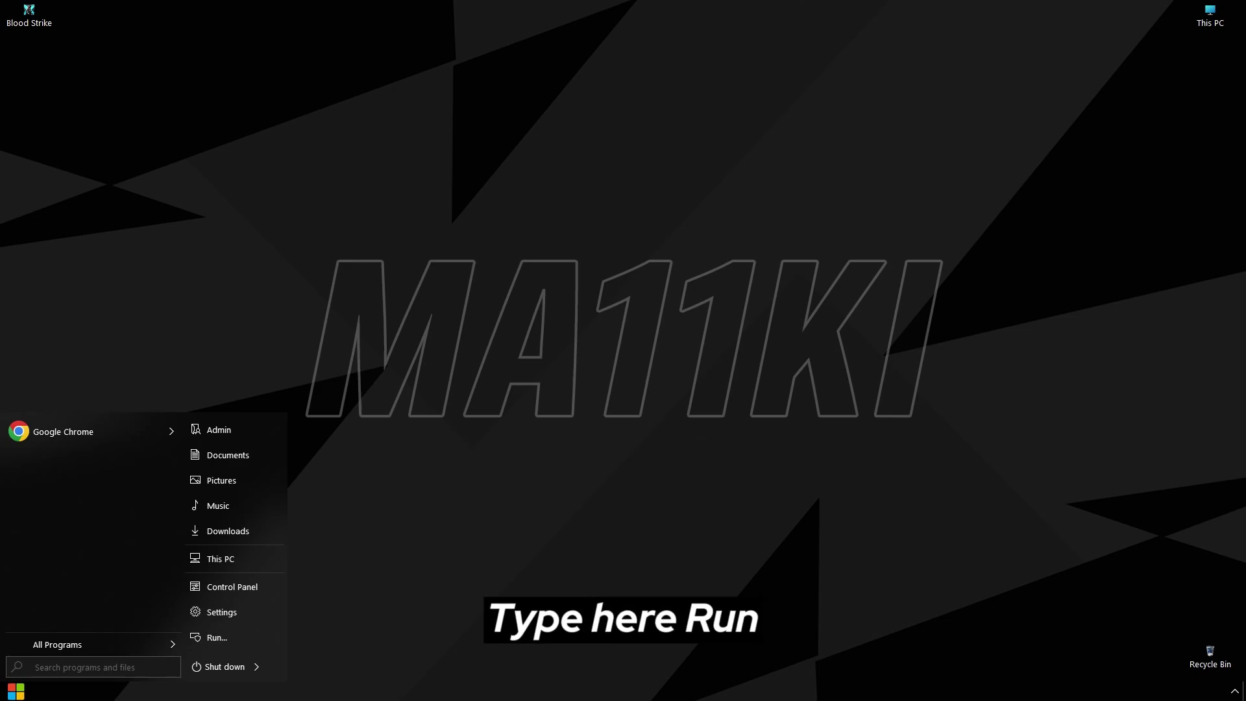
pyautogui.write('run')
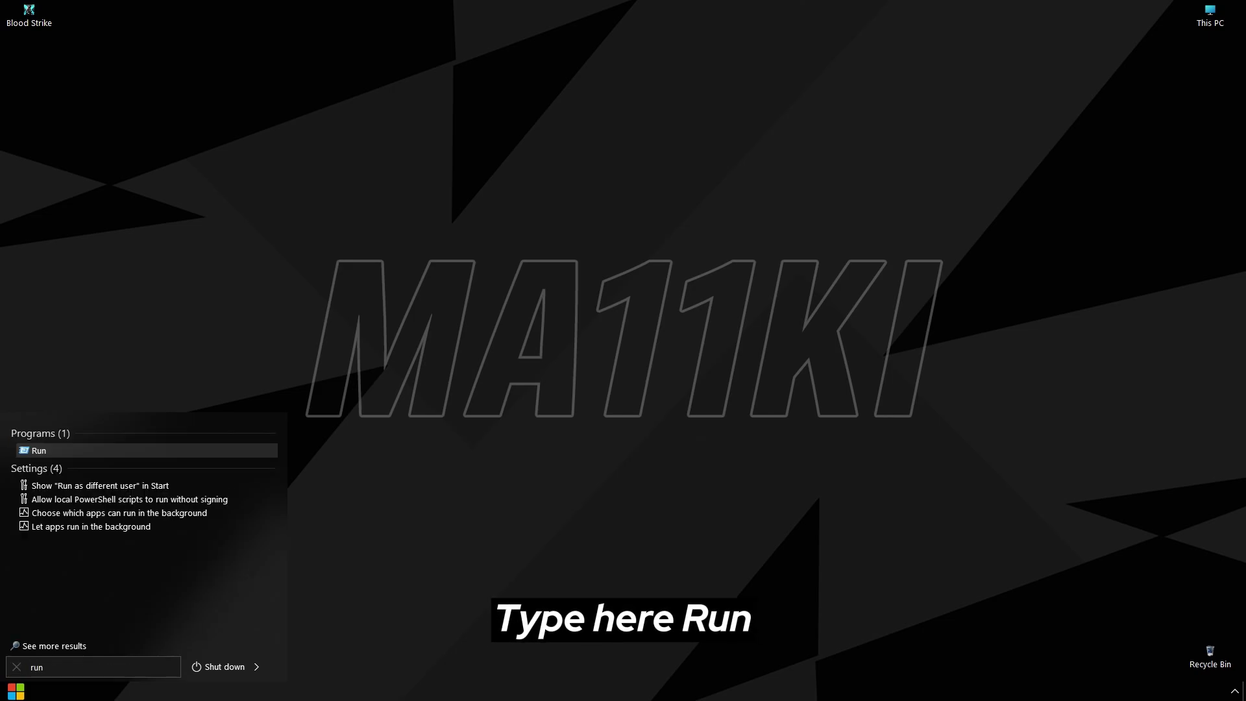
pyautogui.press('Return')
pyautogui.write('%')
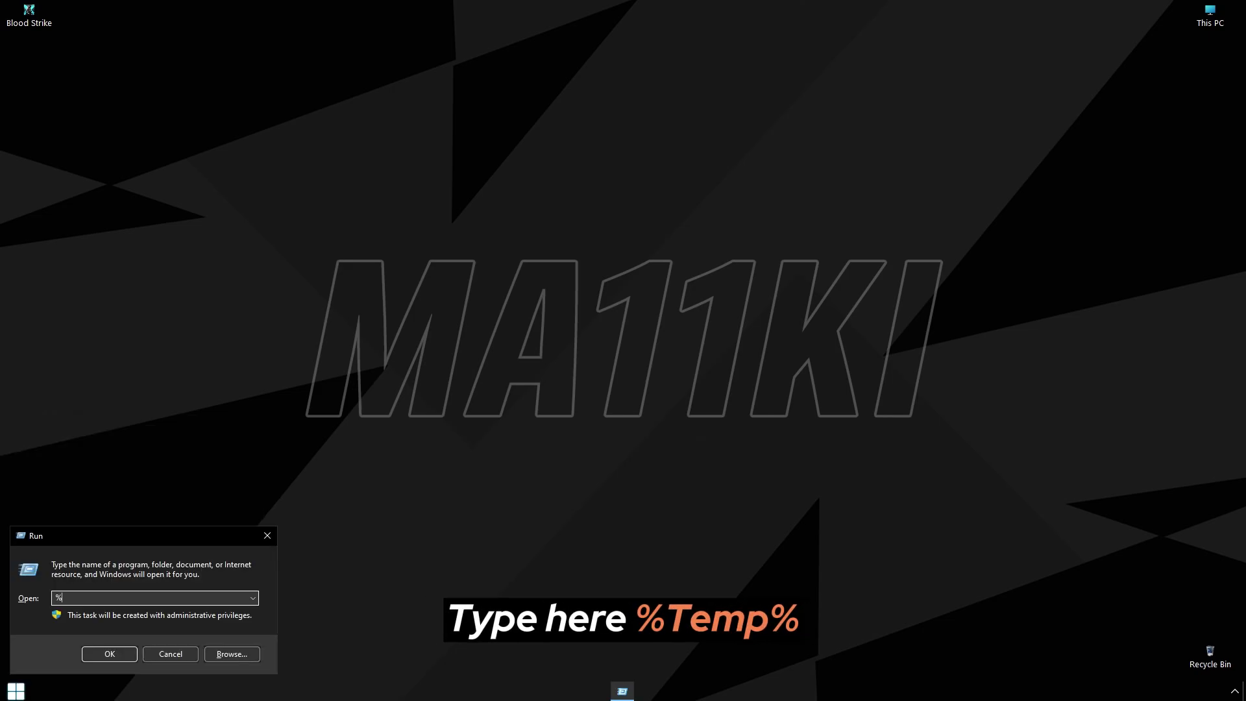
pyautogui.write('temp%')
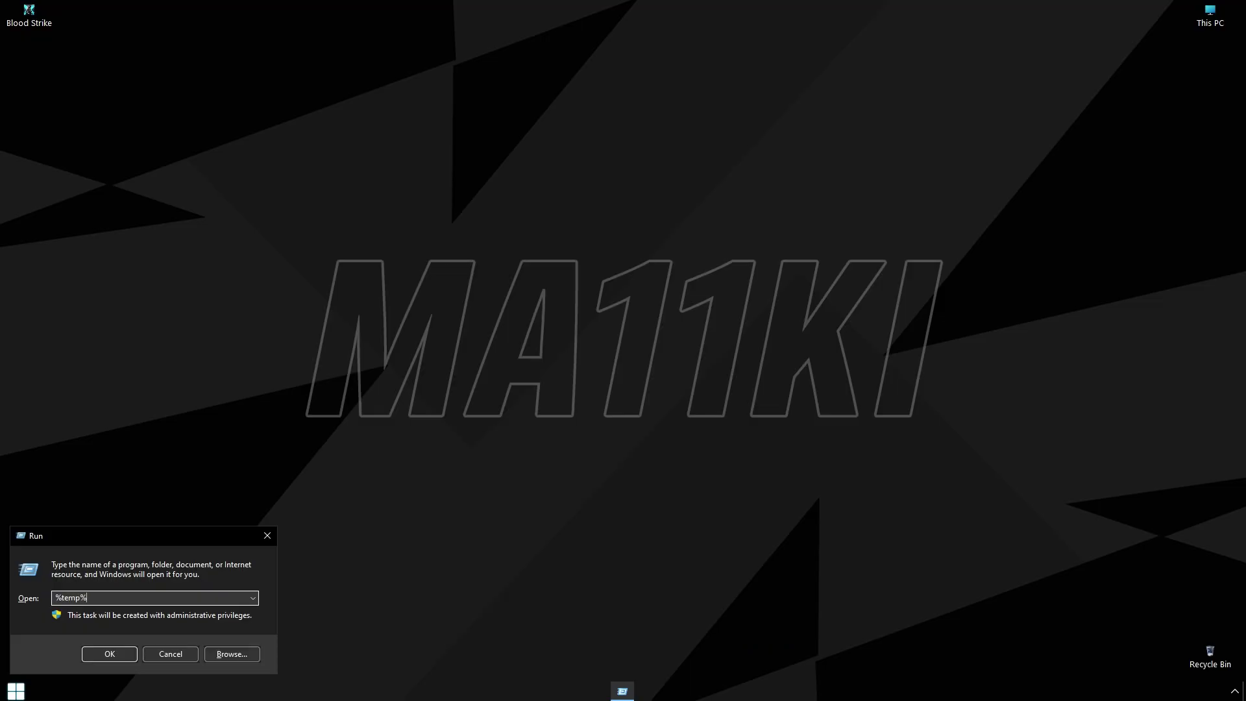
pyautogui.press('Return')
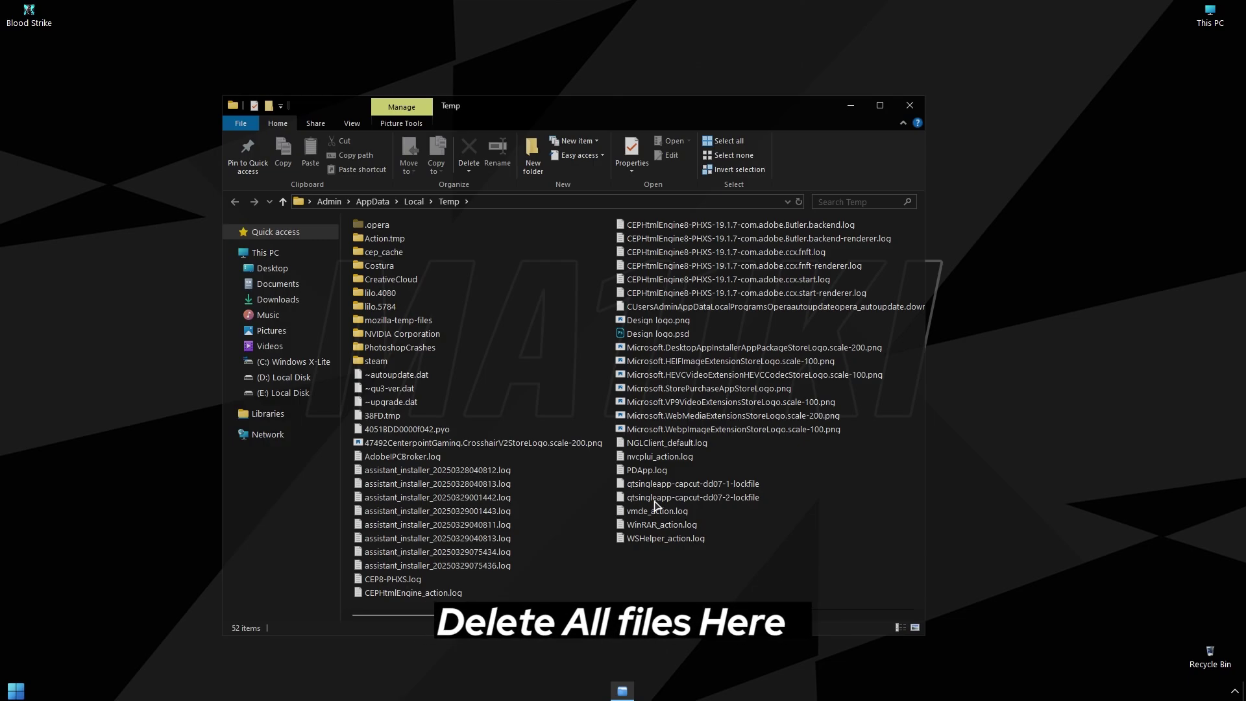
# Step: Delete everything in the Temp folder, skipping all items in use, and close the folder
pyautogui.hotkey('ctrl', 'a')
pyautogui.click(468, 153)
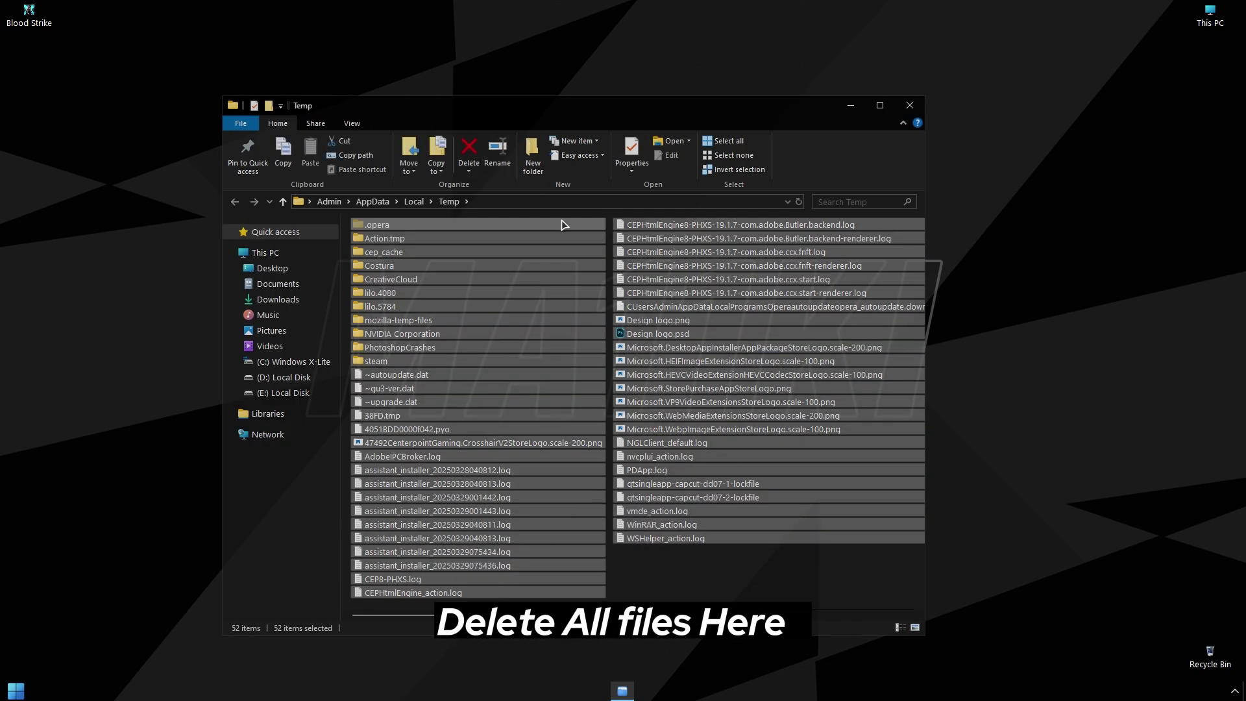
pyautogui.click(196, 294)
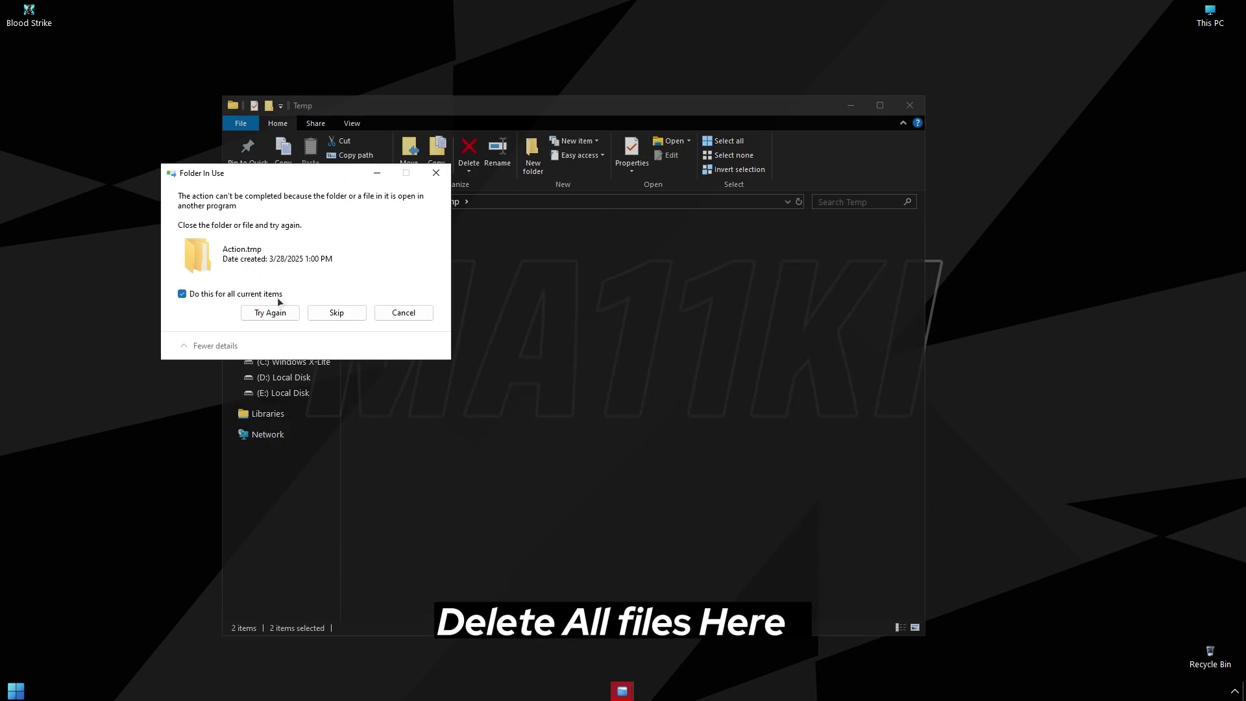
pyautogui.click(325, 310)
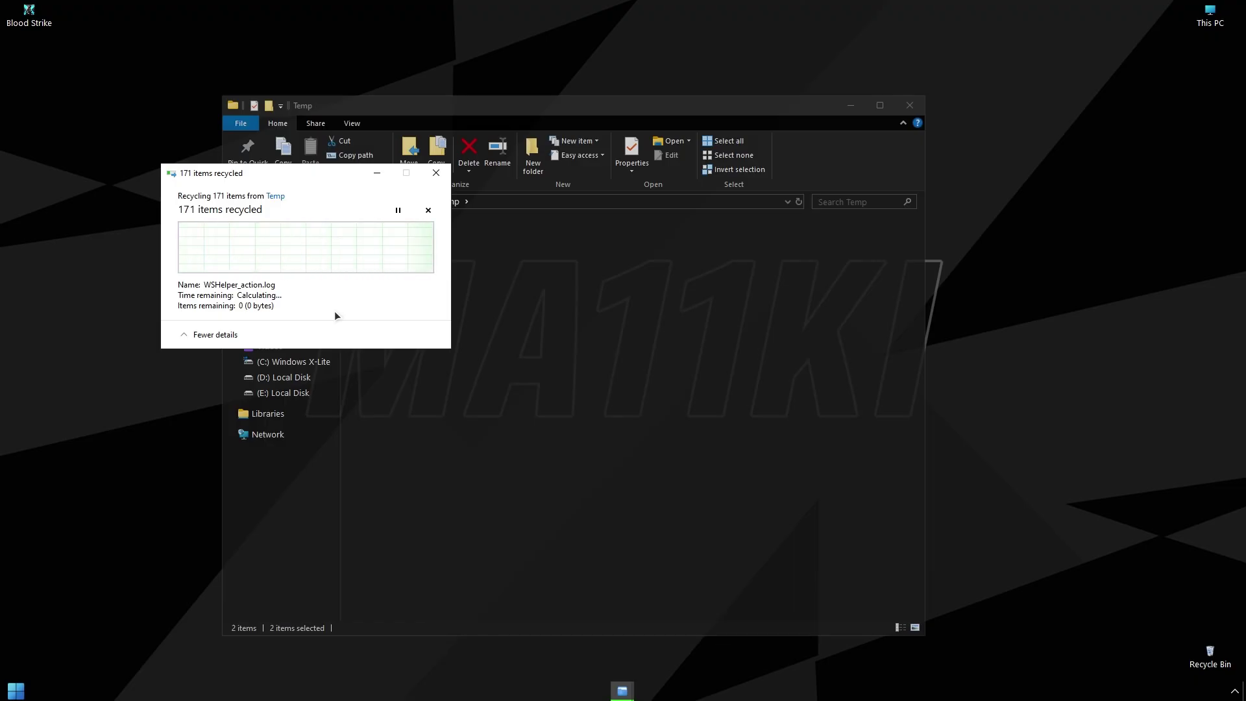
pyautogui.click(909, 106)
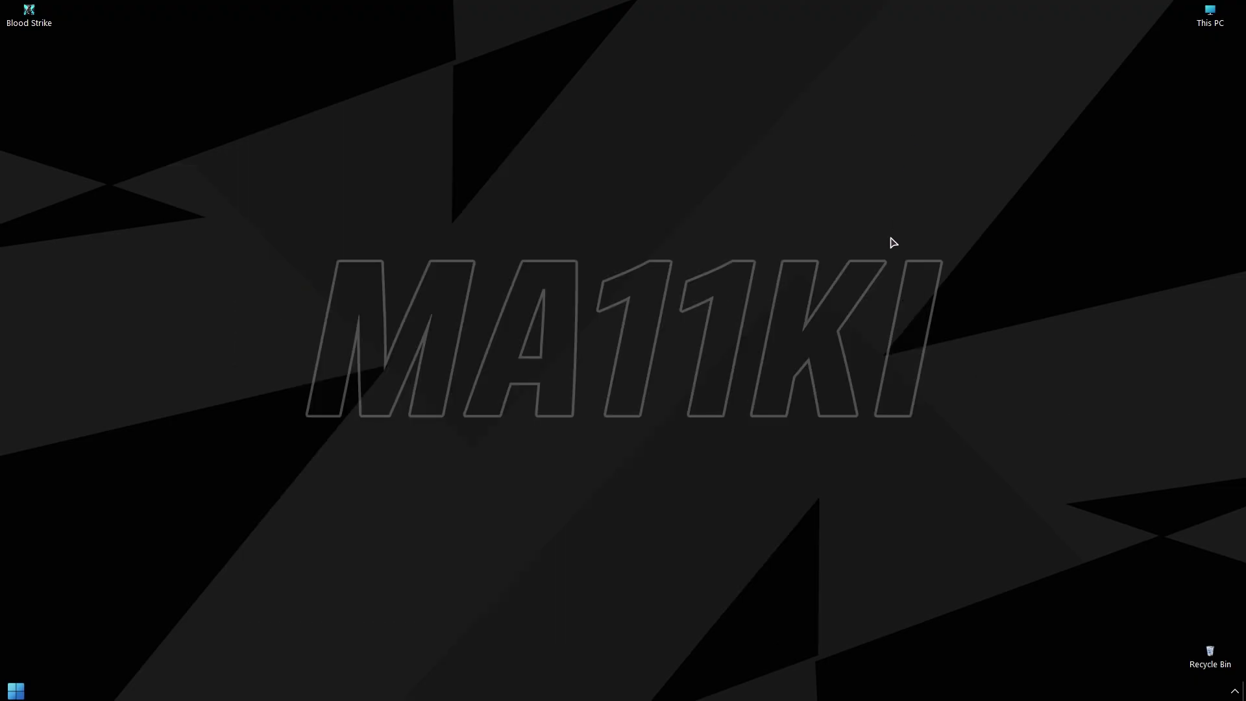
# Step: Empty the Recycle Bin and confirm the permanent deletion
pyautogui.rightClick(1206, 651)
pyautogui.click(1161, 535)
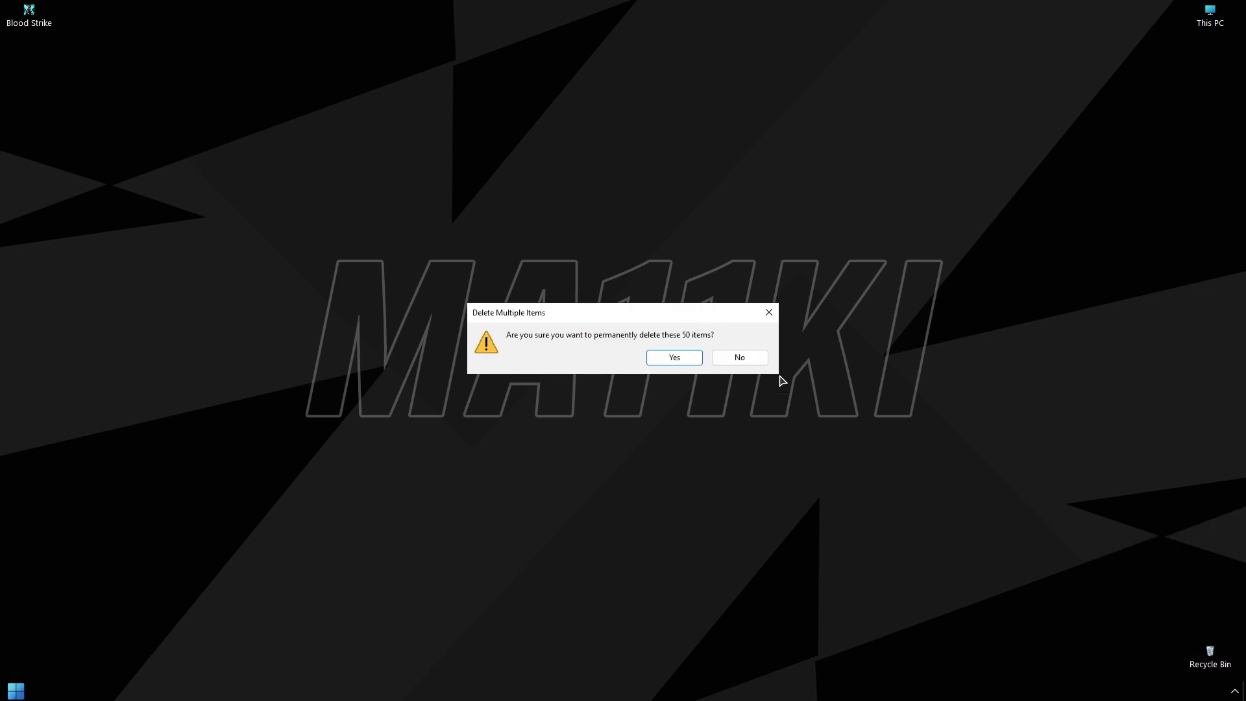
pyautogui.click(688, 356)
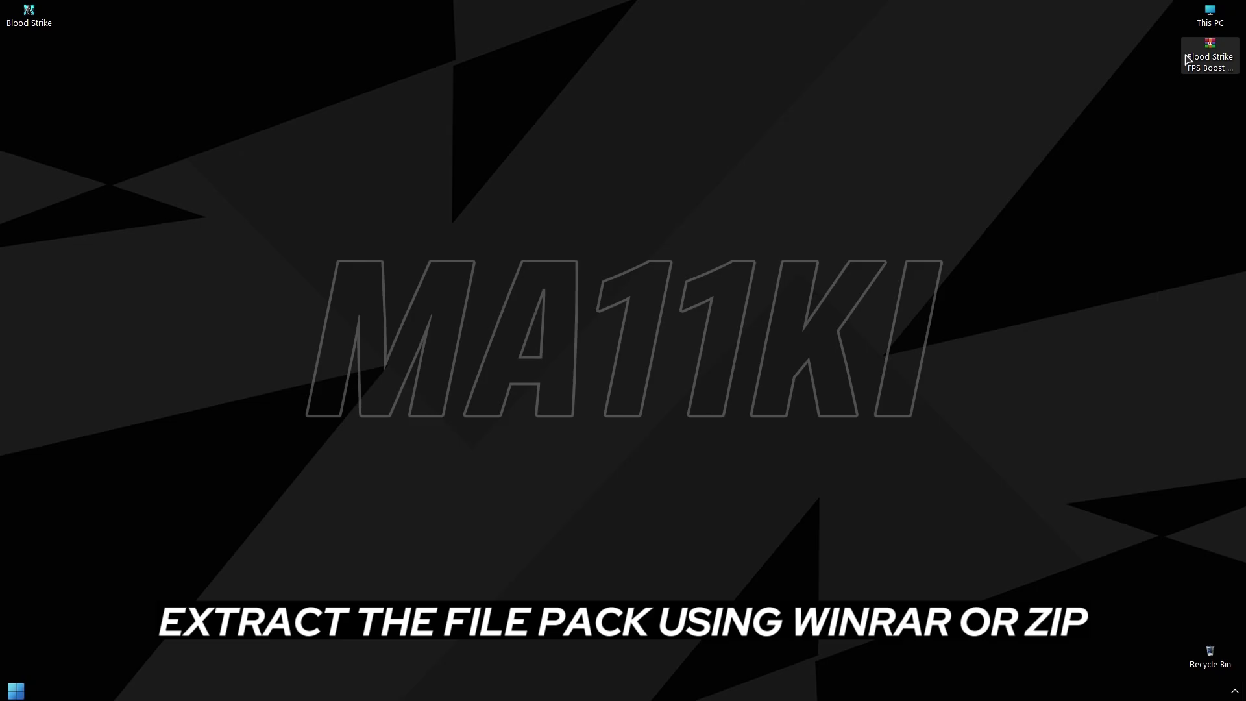
# Step: Extract Blood Strike FPS Boost PACK.zip into its own folder on the desktop and open that folder
pyautogui.rightClick(1188, 59)
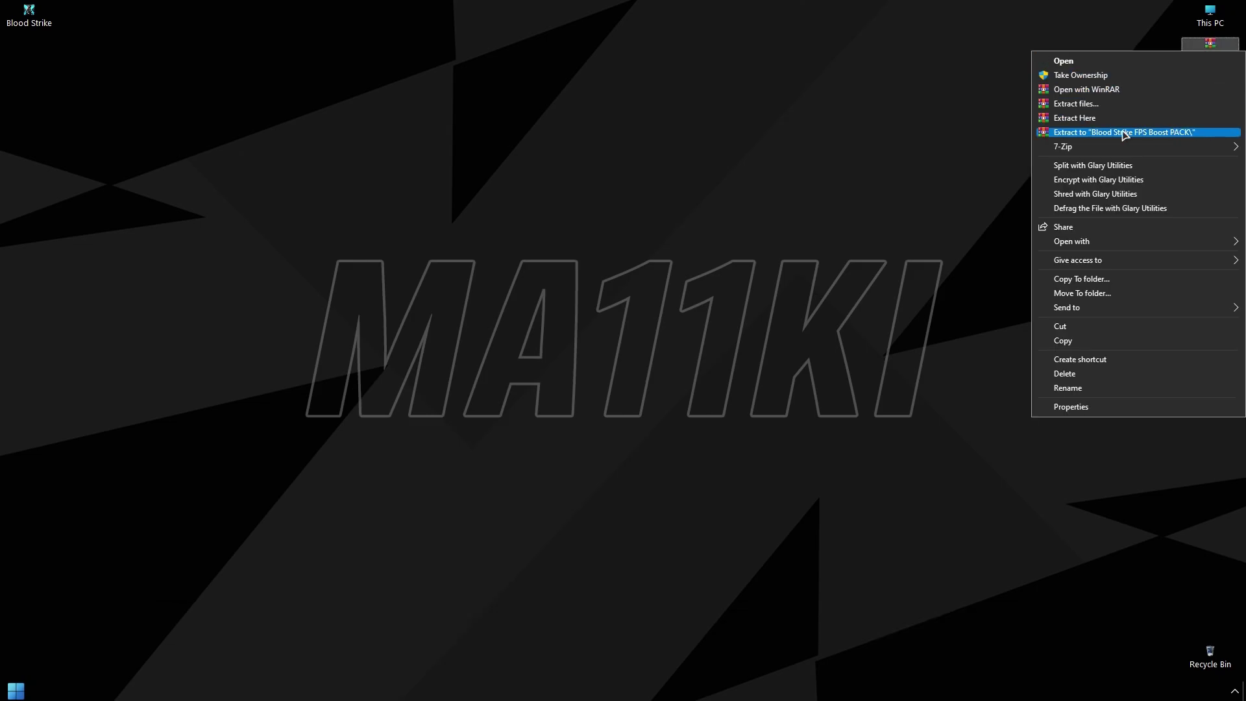
pyautogui.click(1125, 133)
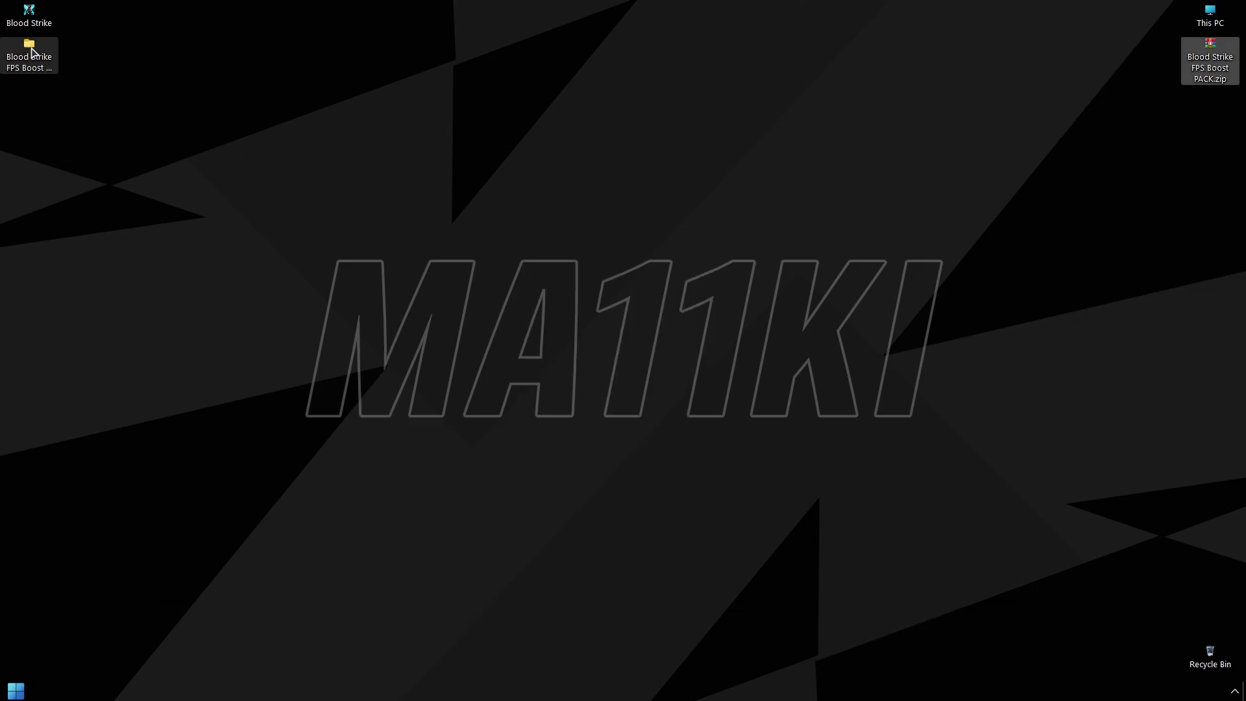
pyautogui.doubleClick(29, 39)
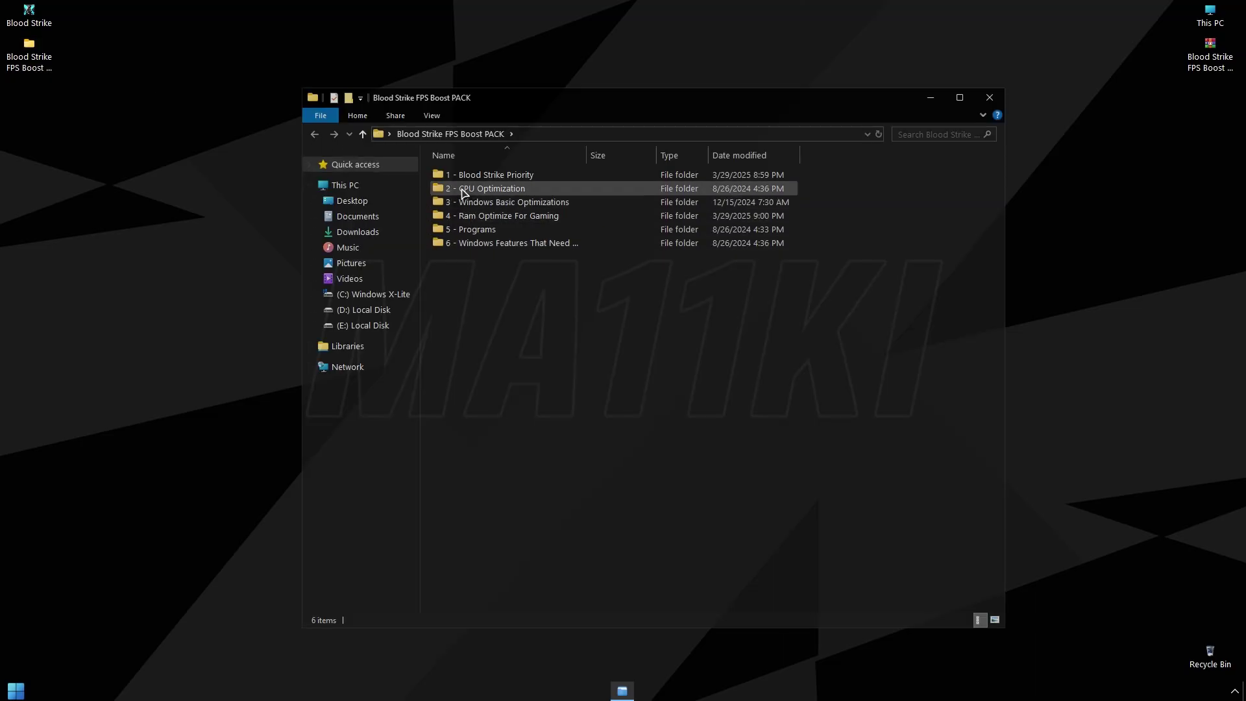
# Step: Merge Blood Strike Normal Priority.reg from the 1 - Blood Strike Priority folder into the registry
pyautogui.moveTo(570, 300); pyautogui.dragTo(481, 165)
pyautogui.click(530, 290)
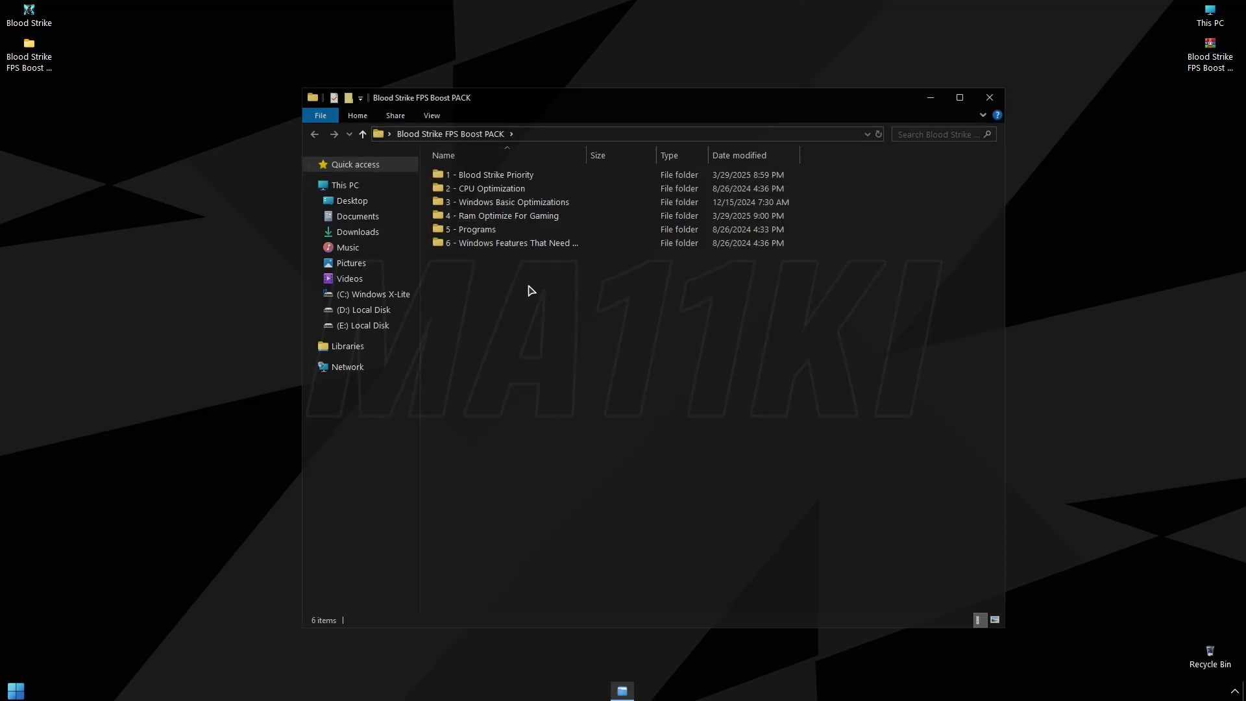
pyautogui.doubleClick(490, 175)
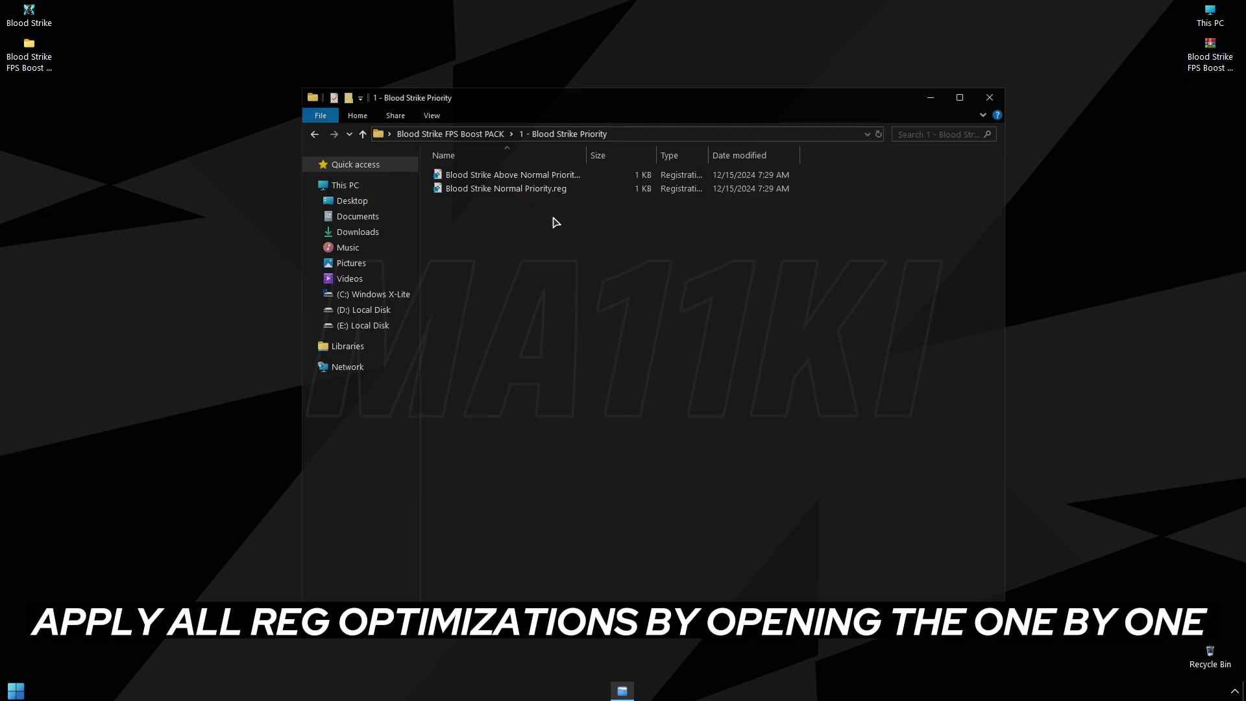
pyautogui.click(495, 175)
pyautogui.click(495, 187)
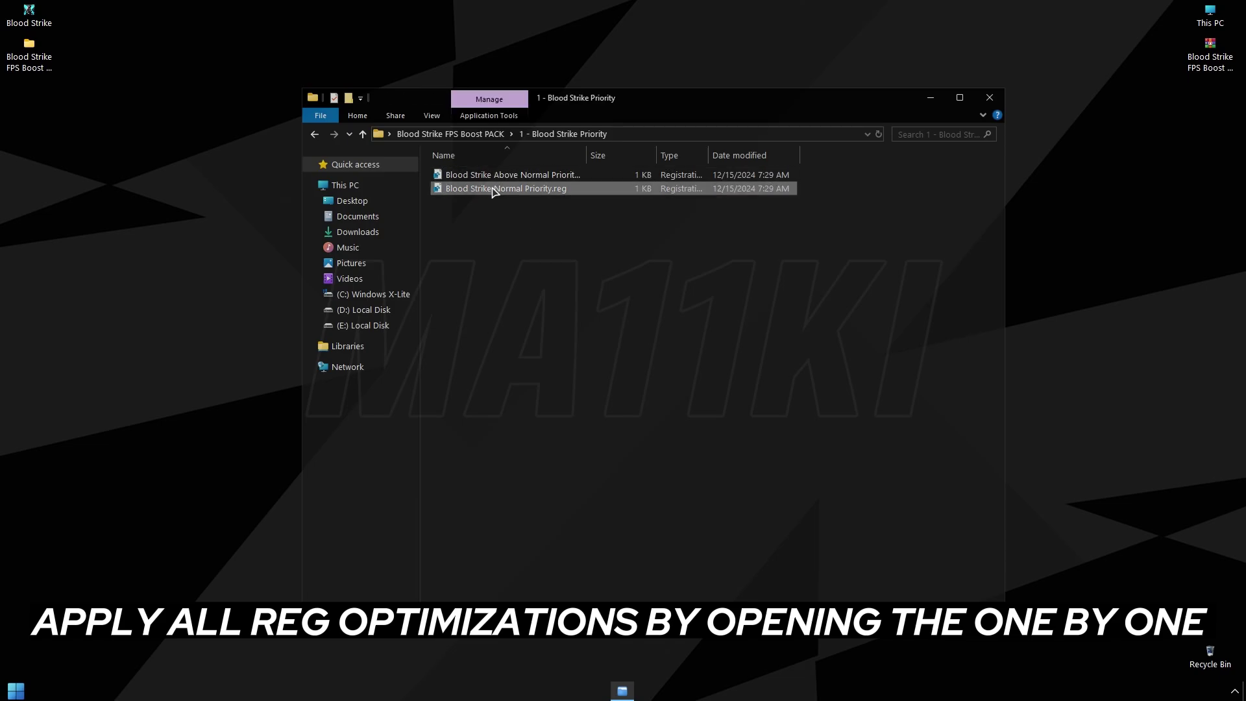
pyautogui.doubleClick(493, 189)
pyautogui.click(720, 367)
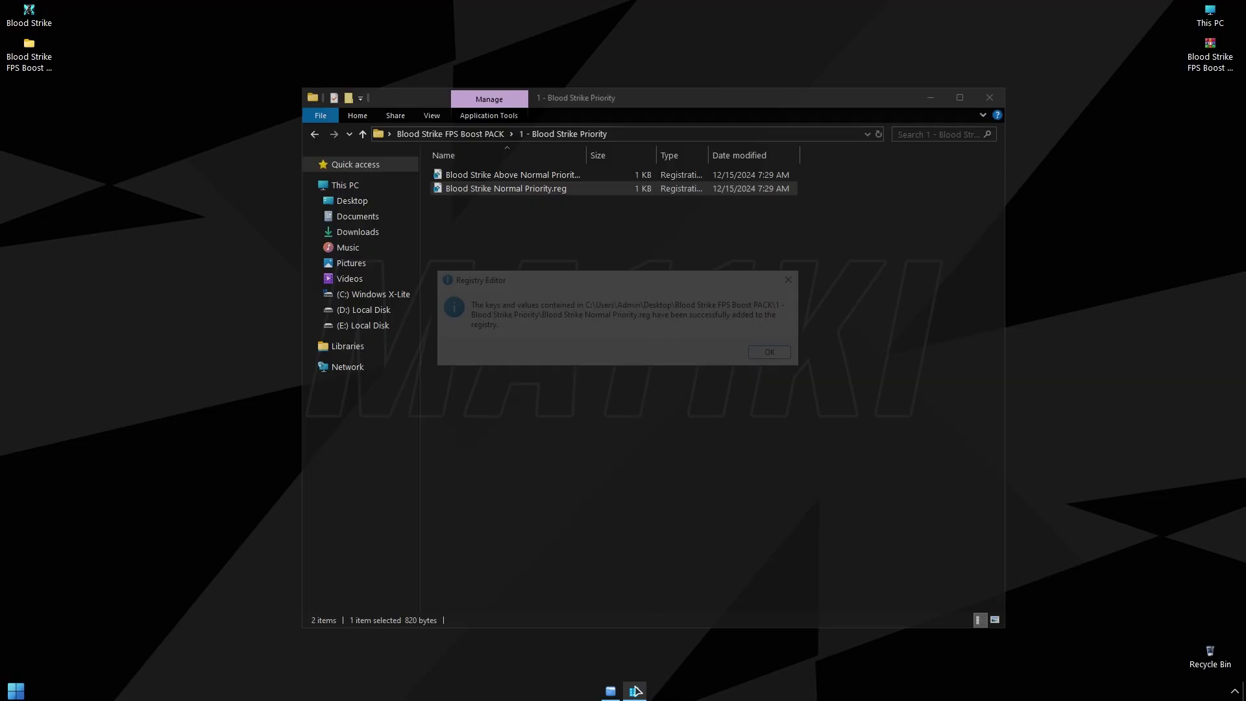
pyautogui.click(634, 662)
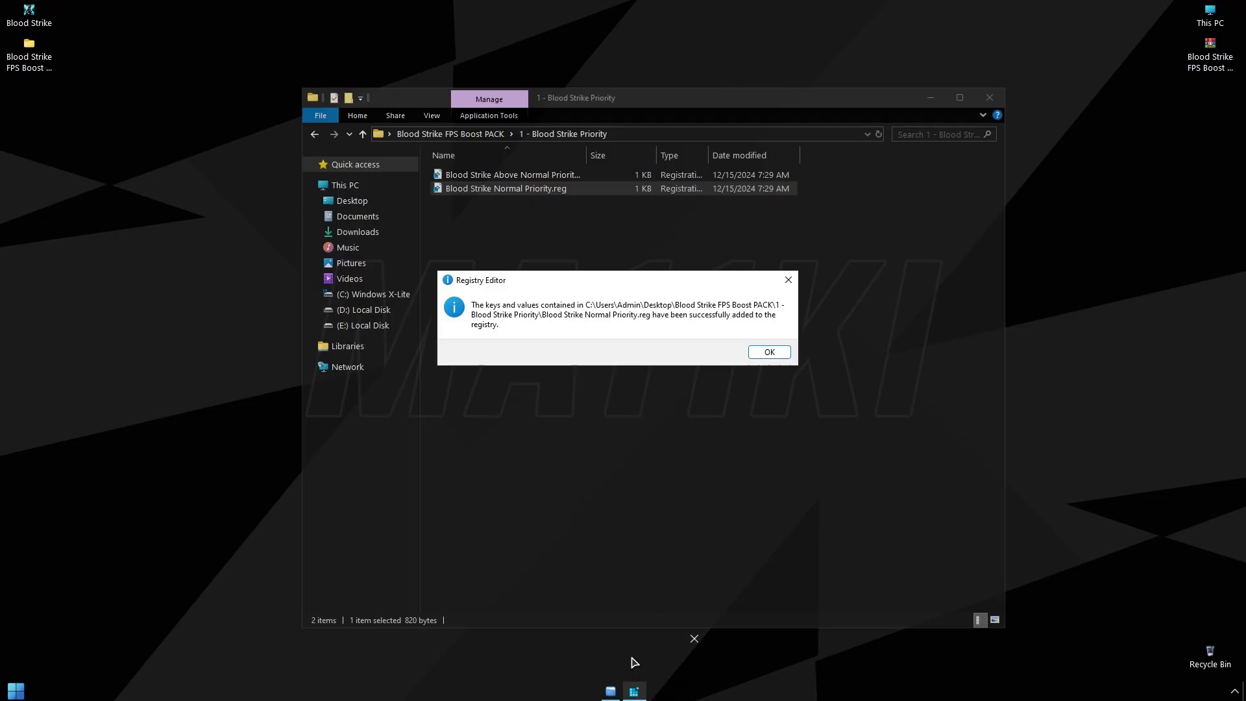
pyautogui.click(769, 351)
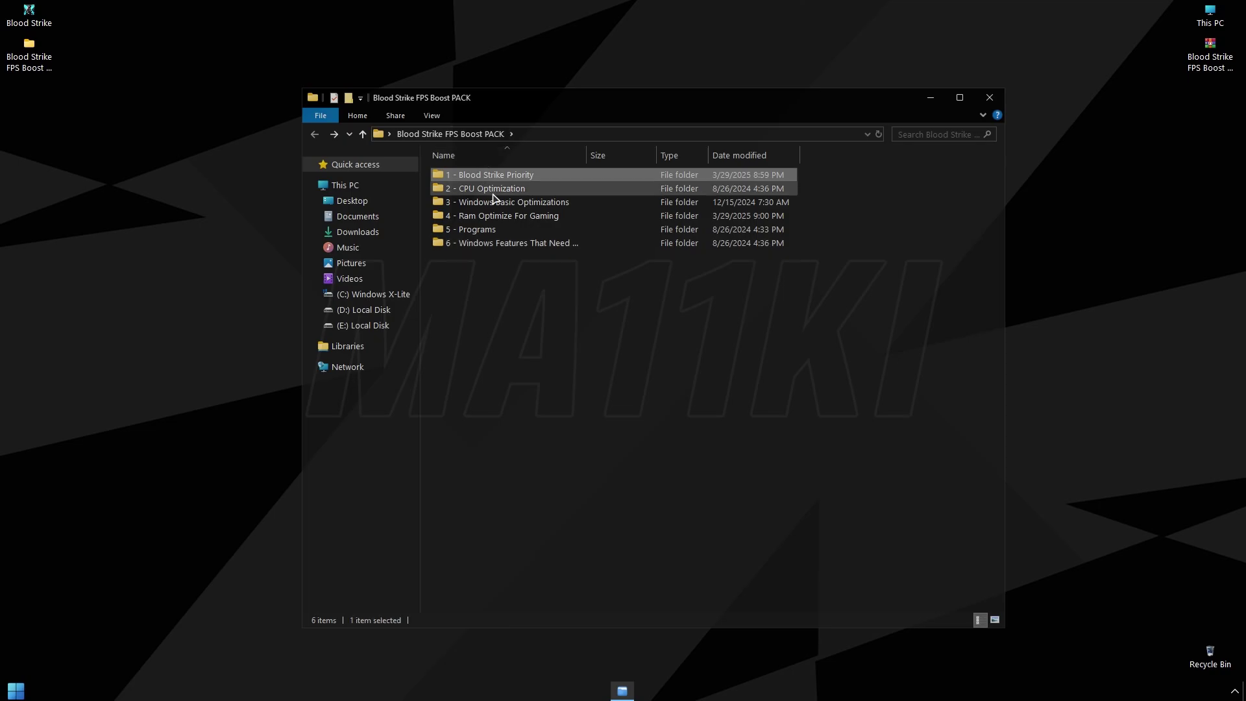
# Step: Merge CPU Optimization.reg, CPU Priority Class.reg and Disable Cpu Energy Logging.reg from the 2 - CPU Optimization folder into the registry
pyautogui.doubleClick(484, 188)
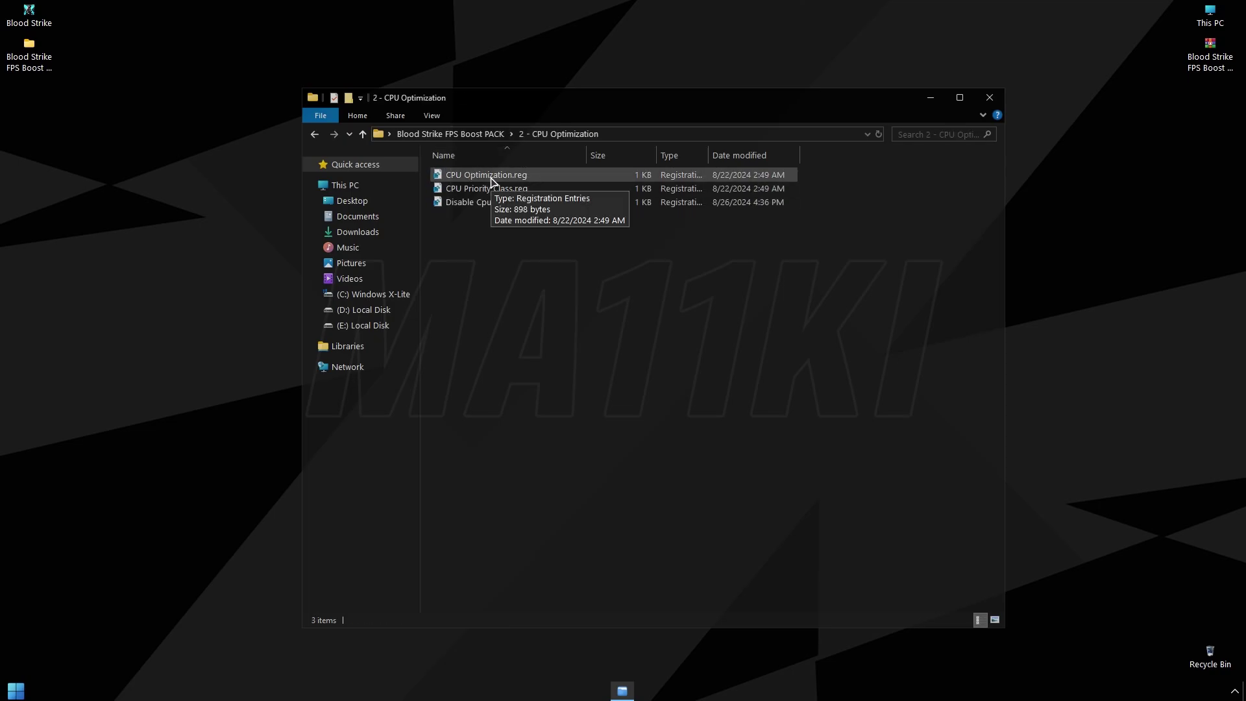
pyautogui.doubleClick(491, 175)
pyautogui.press('Return')
pyautogui.press('Return')
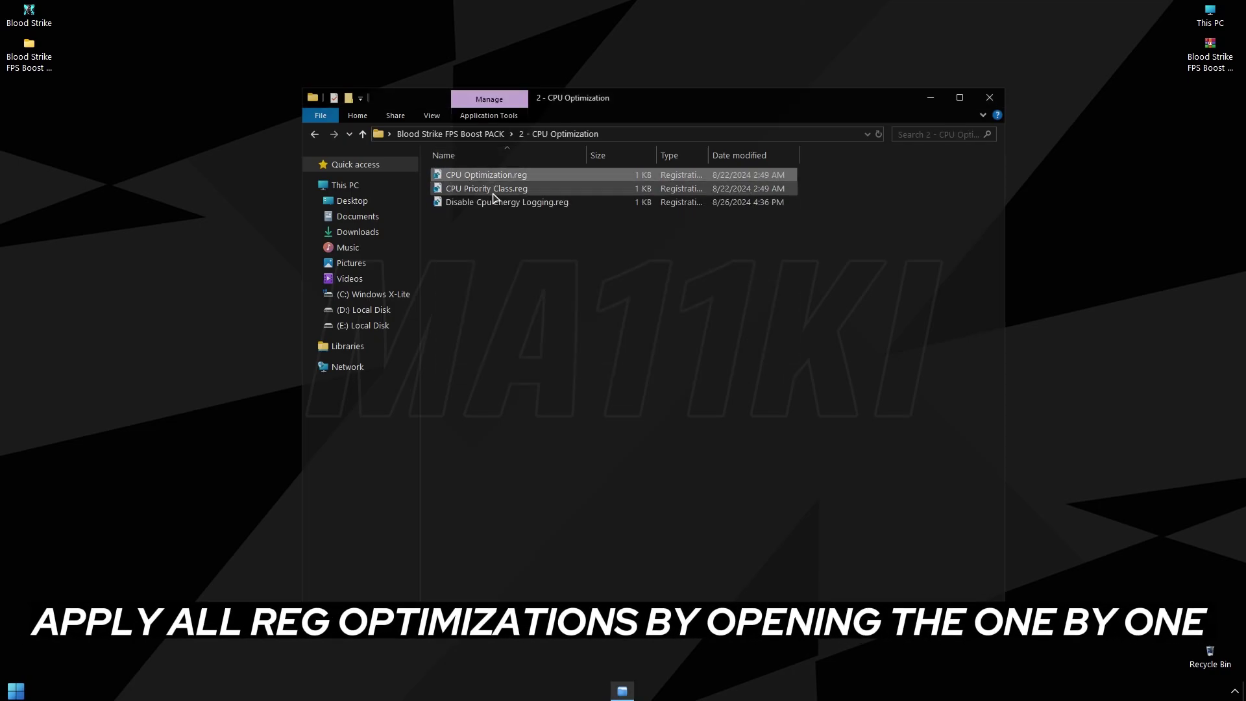
pyautogui.doubleClick(492, 189)
pyautogui.doubleClick(493, 202)
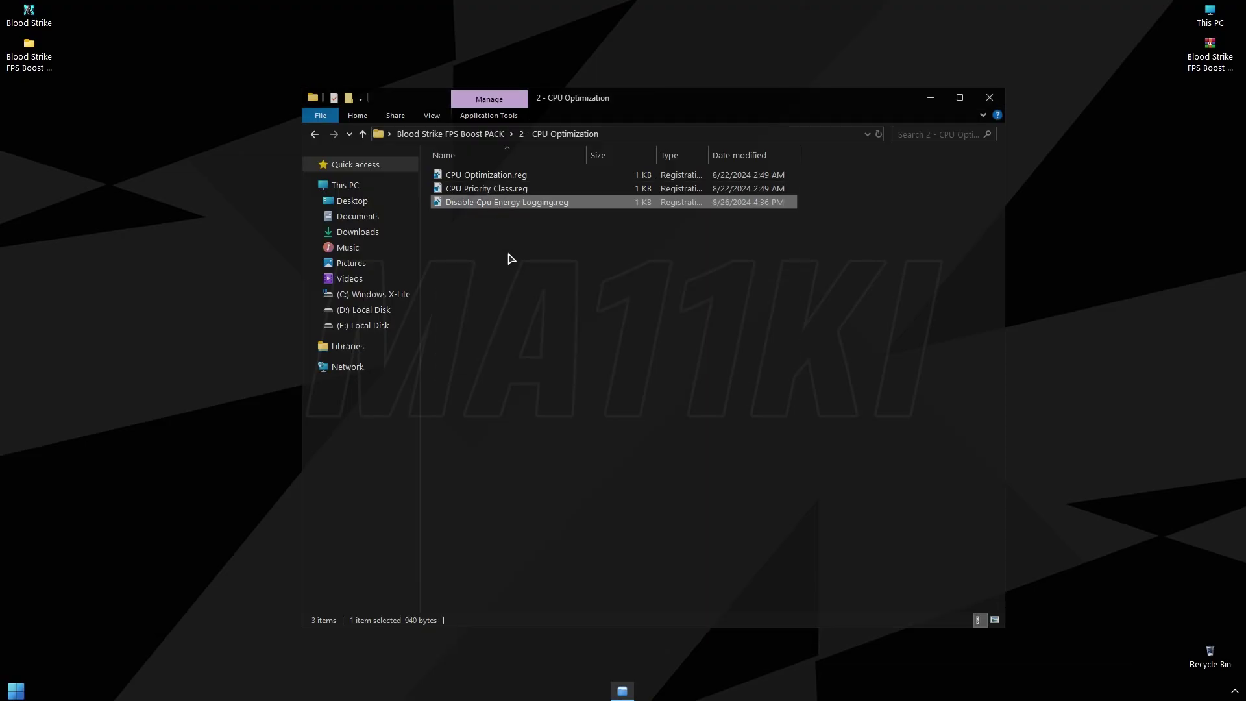
# Step: Merge all six registry files in the 3 - Windows Basic Optimizations folder, from Disable DVR 1.reg through Priority Class.reg
pyautogui.hotkey('alt', 'Up')
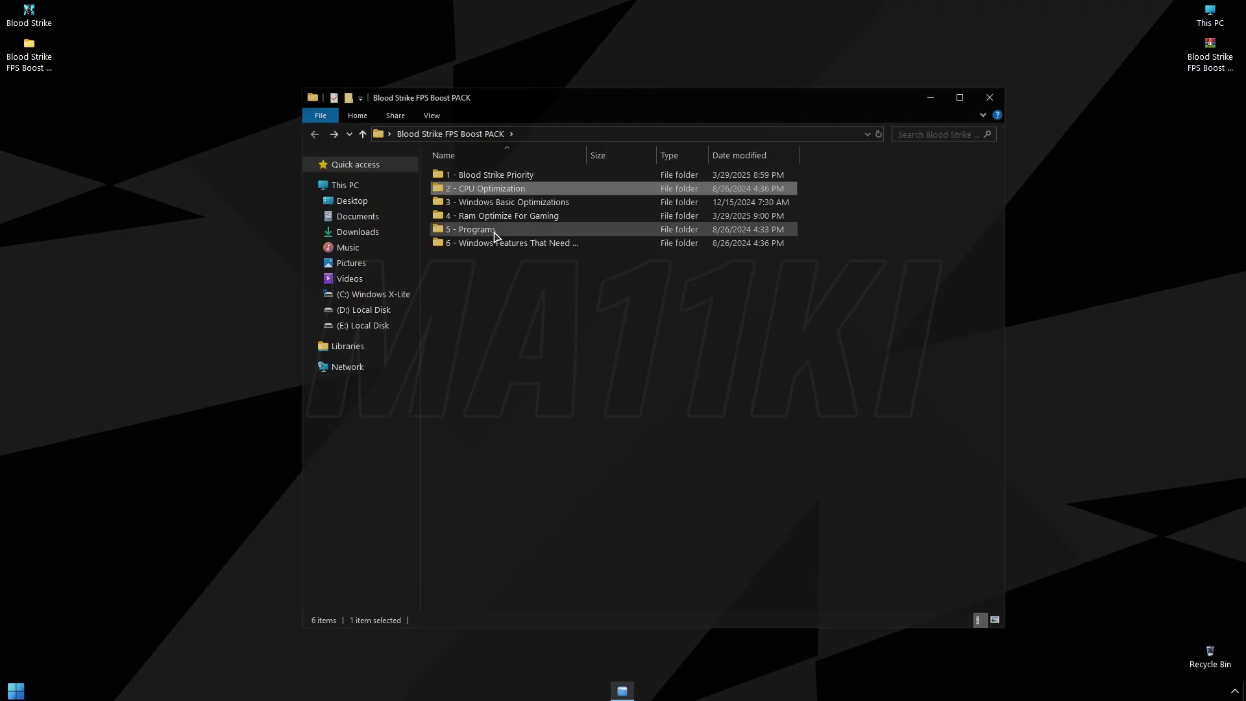
pyautogui.doubleClick(494, 202)
pyautogui.click(476, 177)
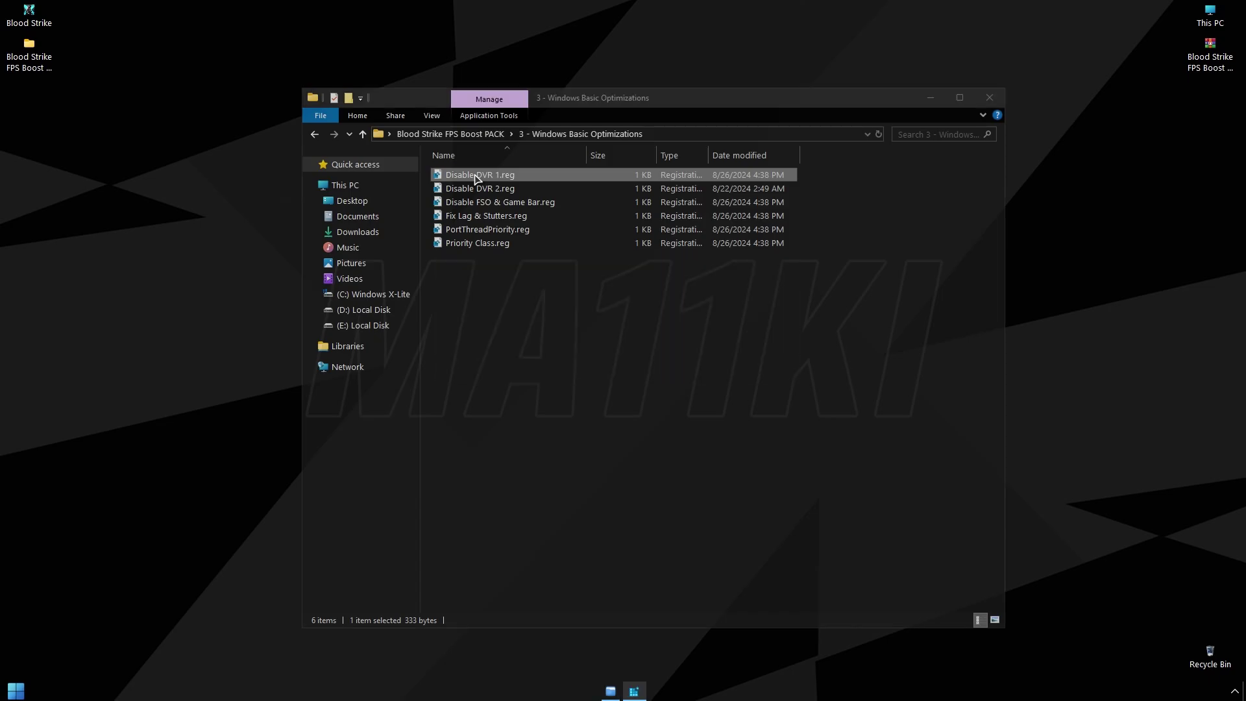
pyautogui.click(480, 189)
pyautogui.click(482, 203)
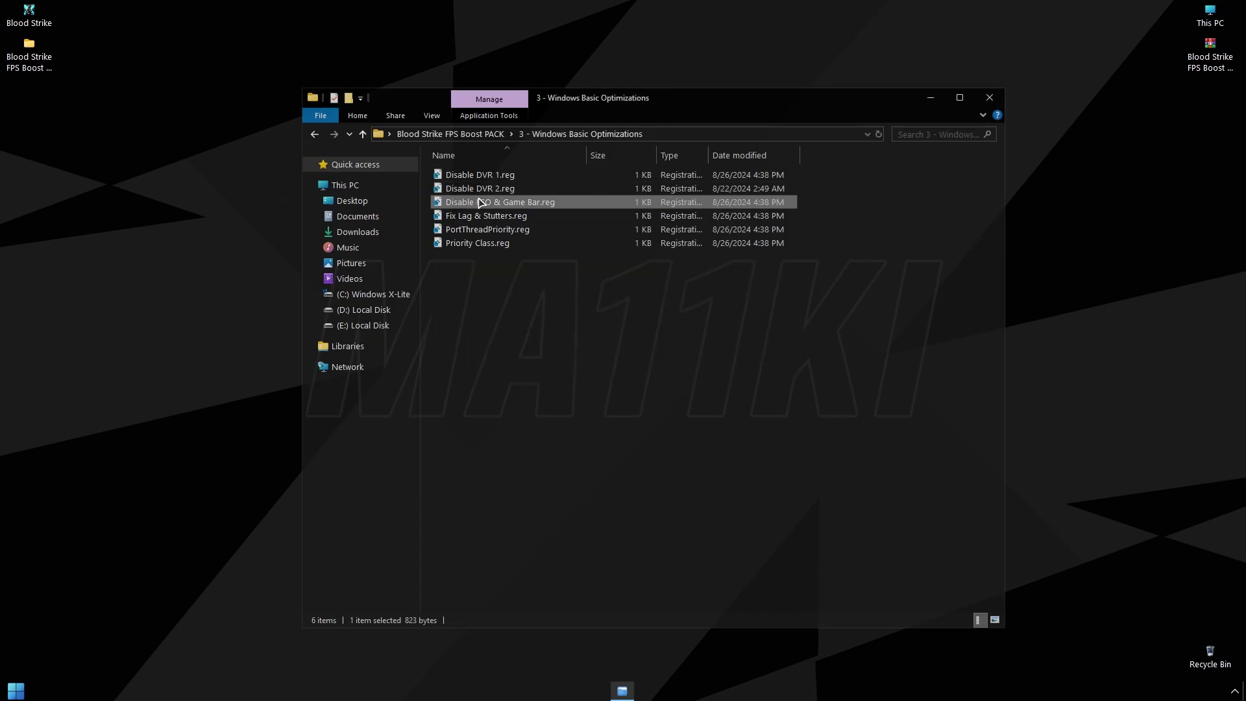
pyautogui.doubleClick(478, 217)
pyautogui.press('Return')
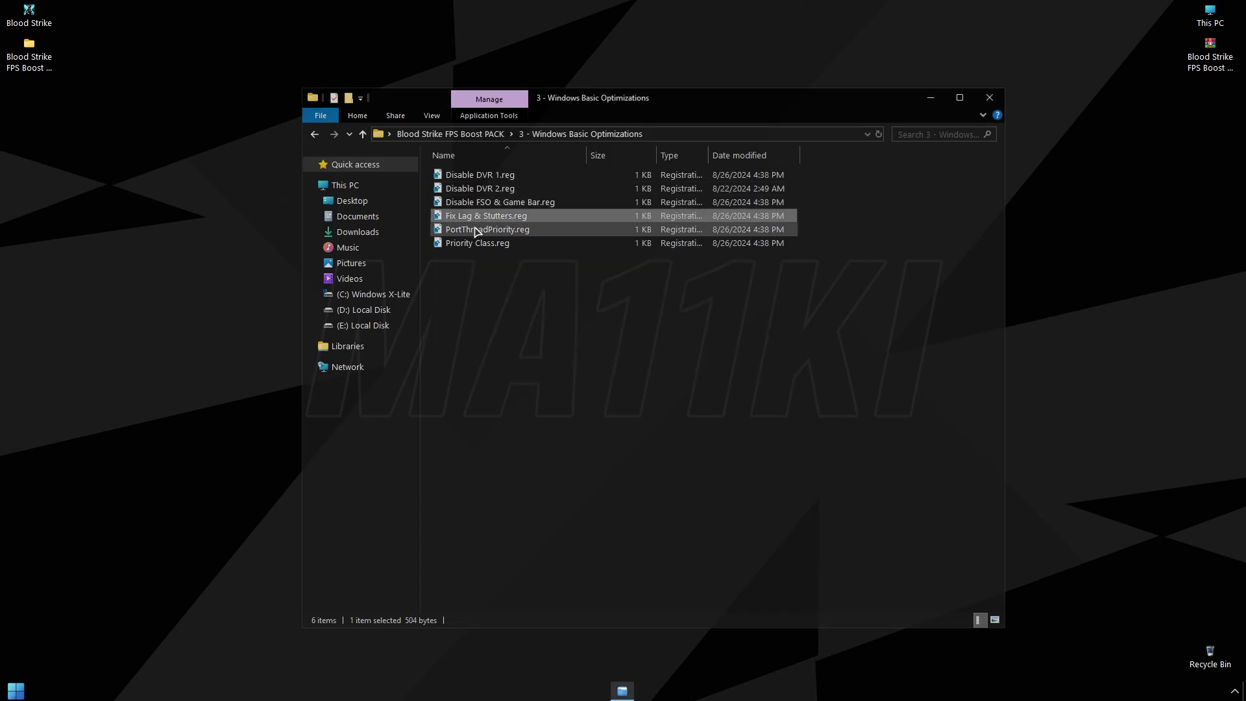
pyautogui.doubleClick(477, 230)
pyautogui.press('Return')
pyautogui.doubleClick(478, 244)
pyautogui.press('Return')
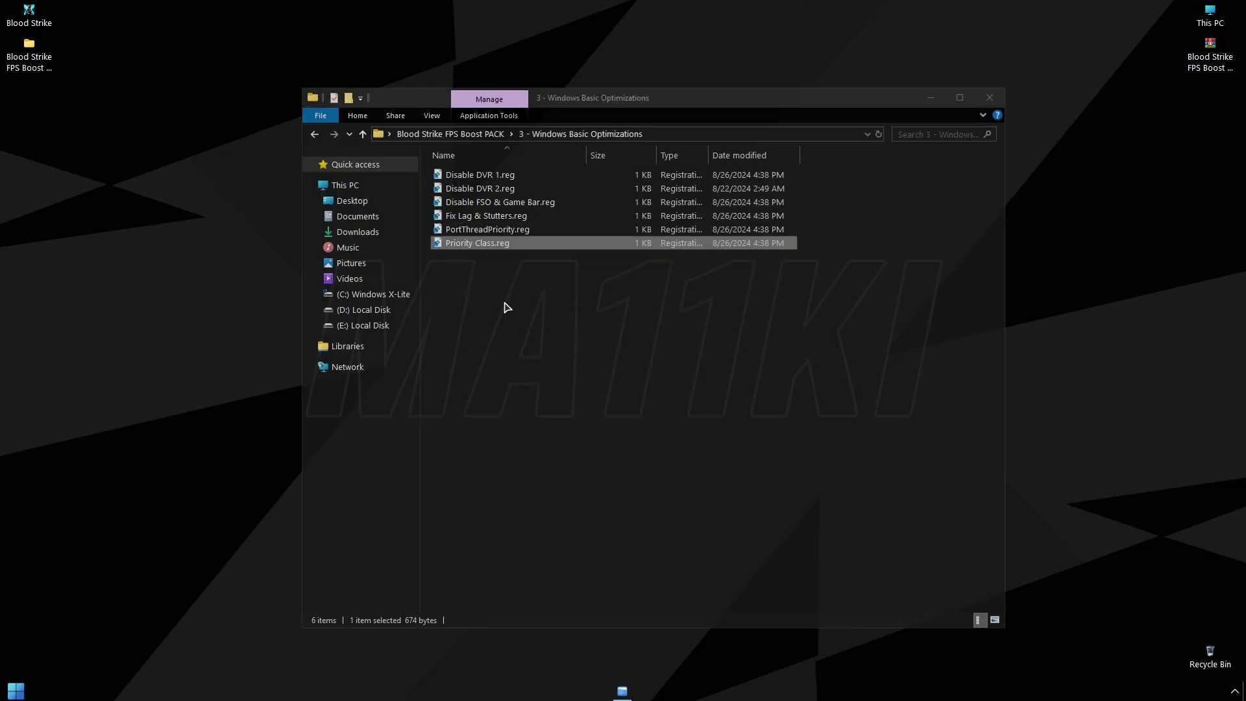
# Step: Open the 4 - Ram Optimize For Gaming folder and check the installed memory size in Task Manager
pyautogui.press('BackSpace')
pyautogui.doubleClick(478, 216)
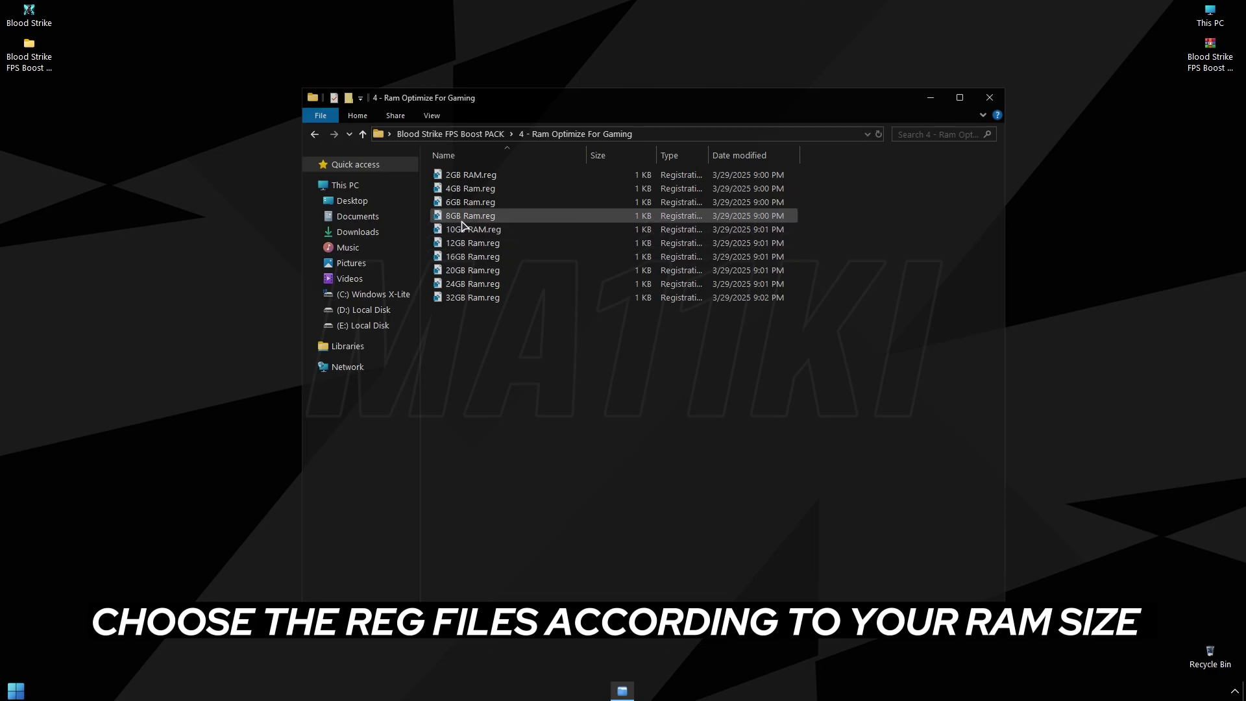
pyautogui.click(480, 217)
pyautogui.rightClick(501, 690)
pyautogui.click(538, 658)
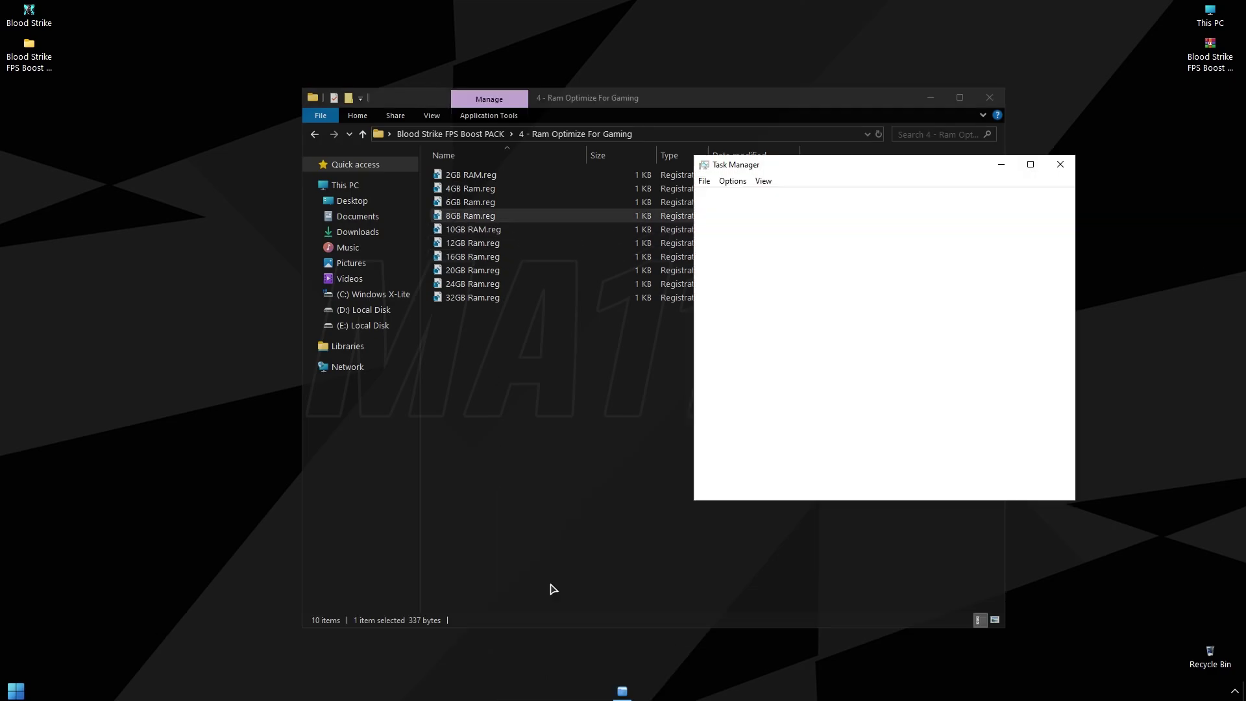
pyautogui.click(760, 198)
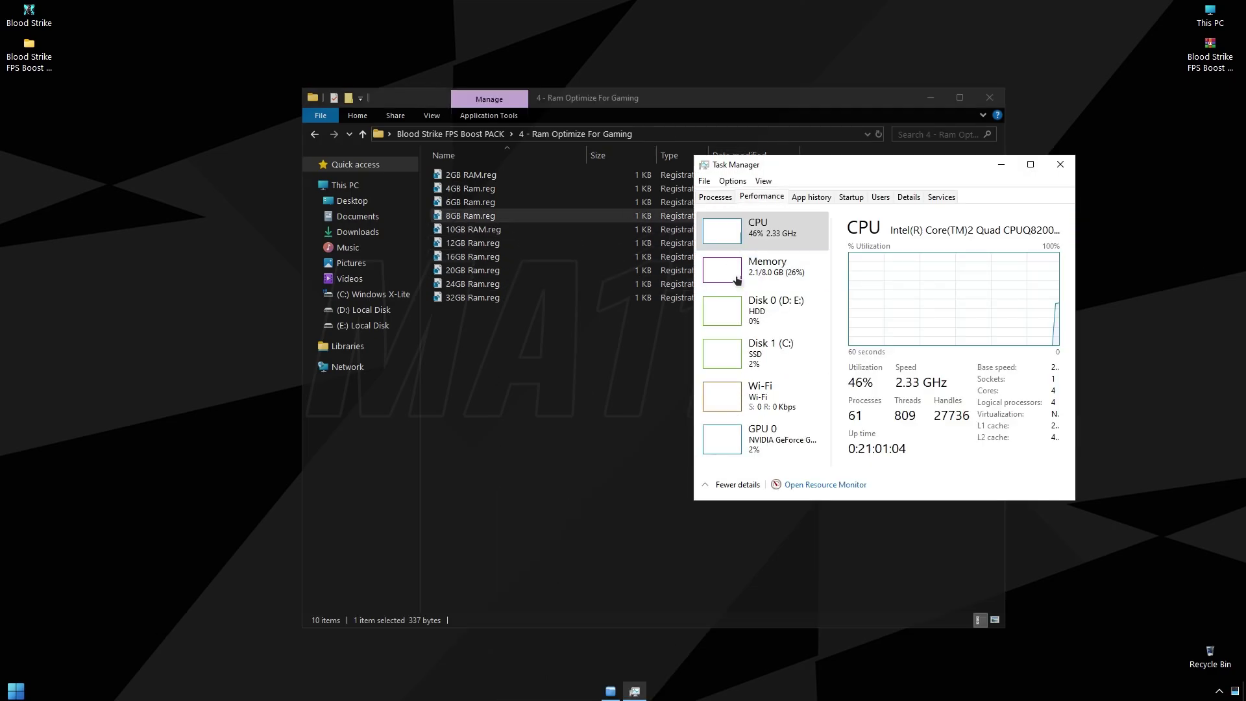
pyautogui.click(770, 266)
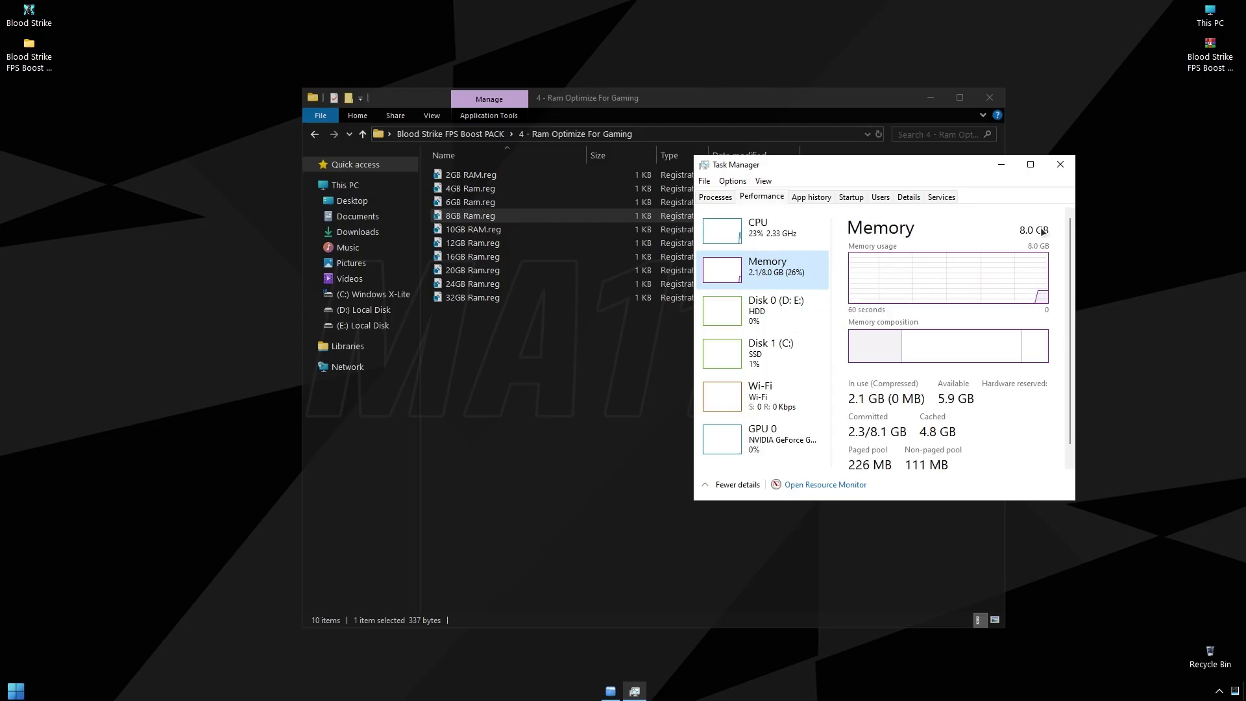
# Step: Merge 8GB Ram.reg into the registry and close Task Manager
pyautogui.click(500, 219)
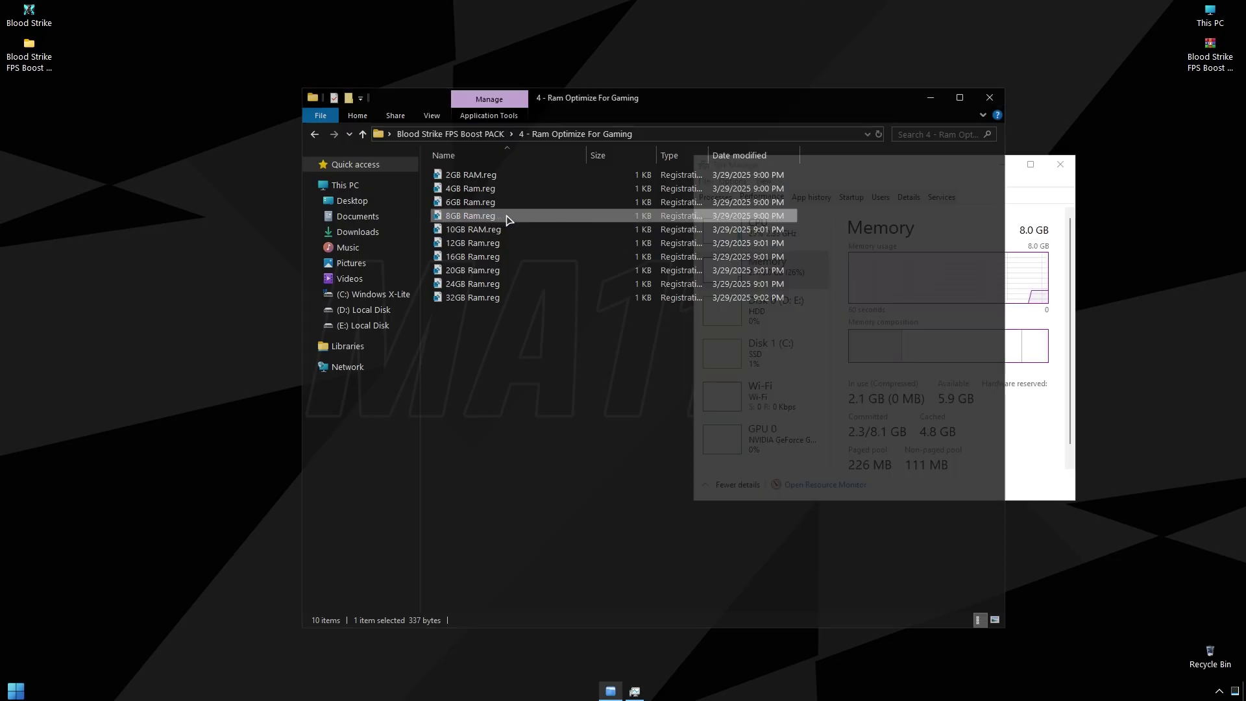
pyautogui.doubleClick(508, 219)
pyautogui.click(1056, 237)
pyautogui.click(1060, 164)
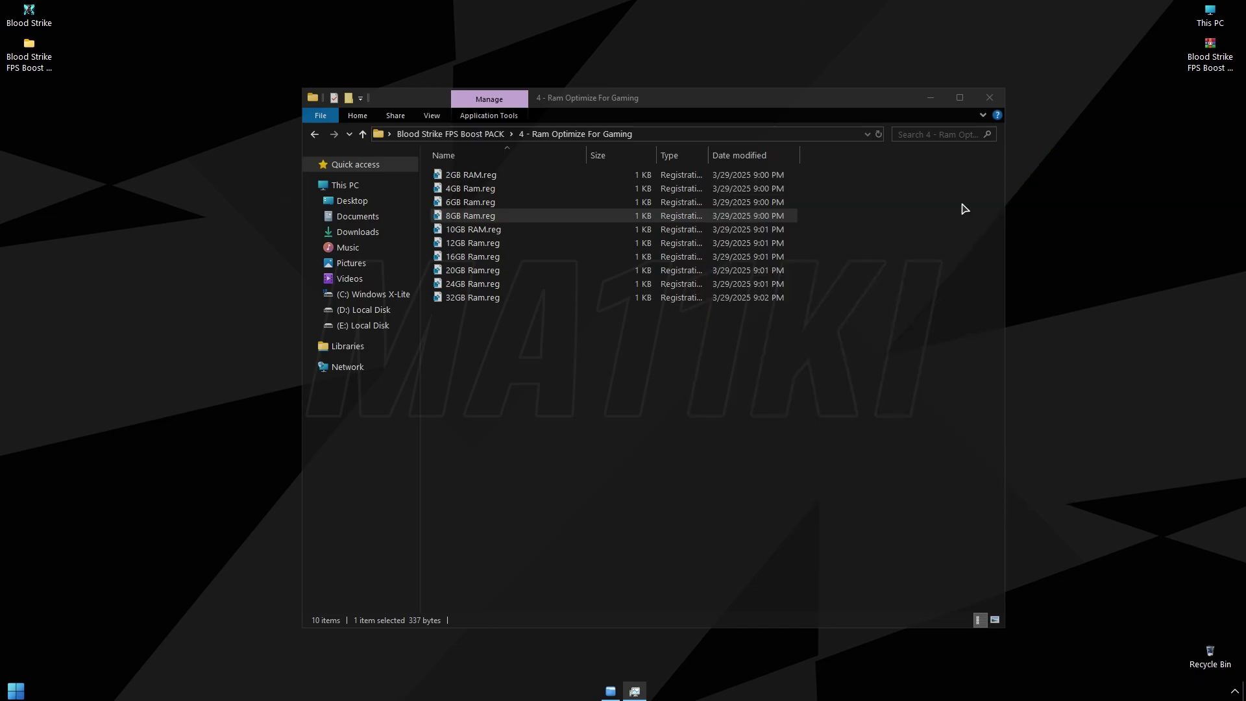
# Step: Launch MSI Mode Utility 3.0.exe from the pack's 5 - Programs folder
pyautogui.press('BackSpace')
pyautogui.doubleClick(480, 230)
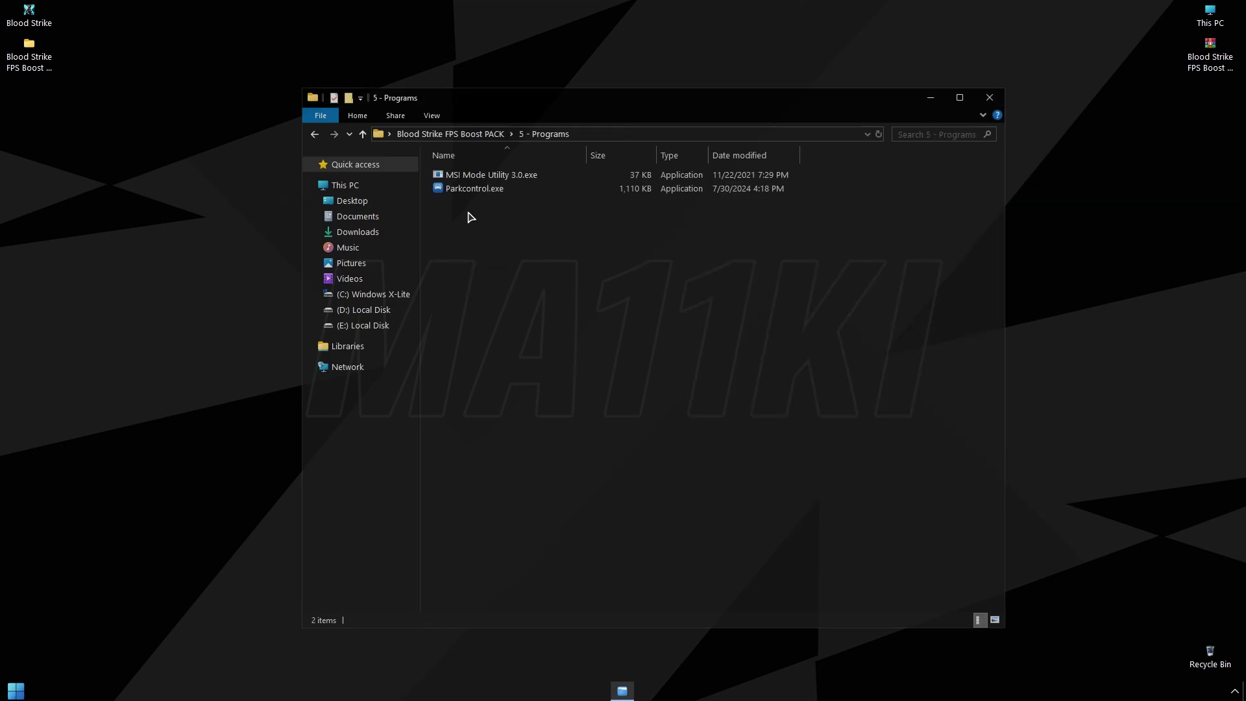
pyautogui.click(454, 177)
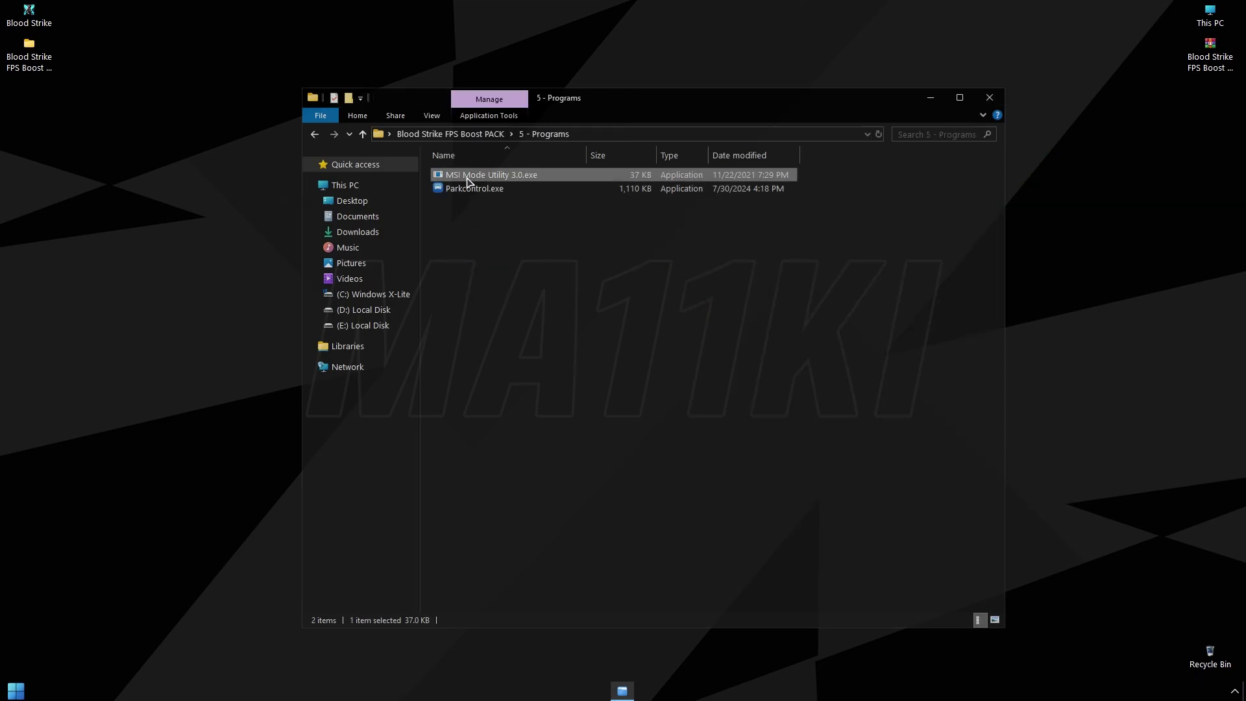
pyautogui.rightClick(467, 179)
pyautogui.click(504, 206)
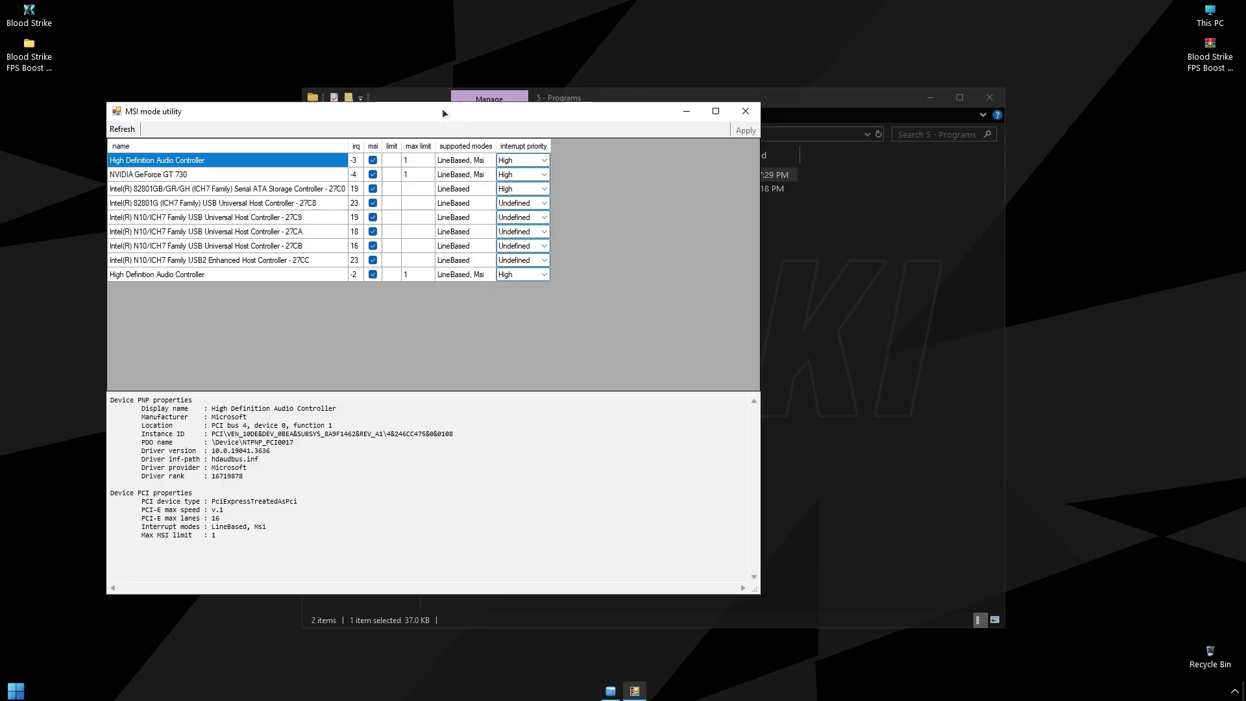
# Step: Set the interrupt priority of the NVIDIA GeForce GT 730 and the first High Definition Audio Controller to High, and close the utility
pyautogui.moveTo(442, 107); pyautogui.dragTo(616, 125)
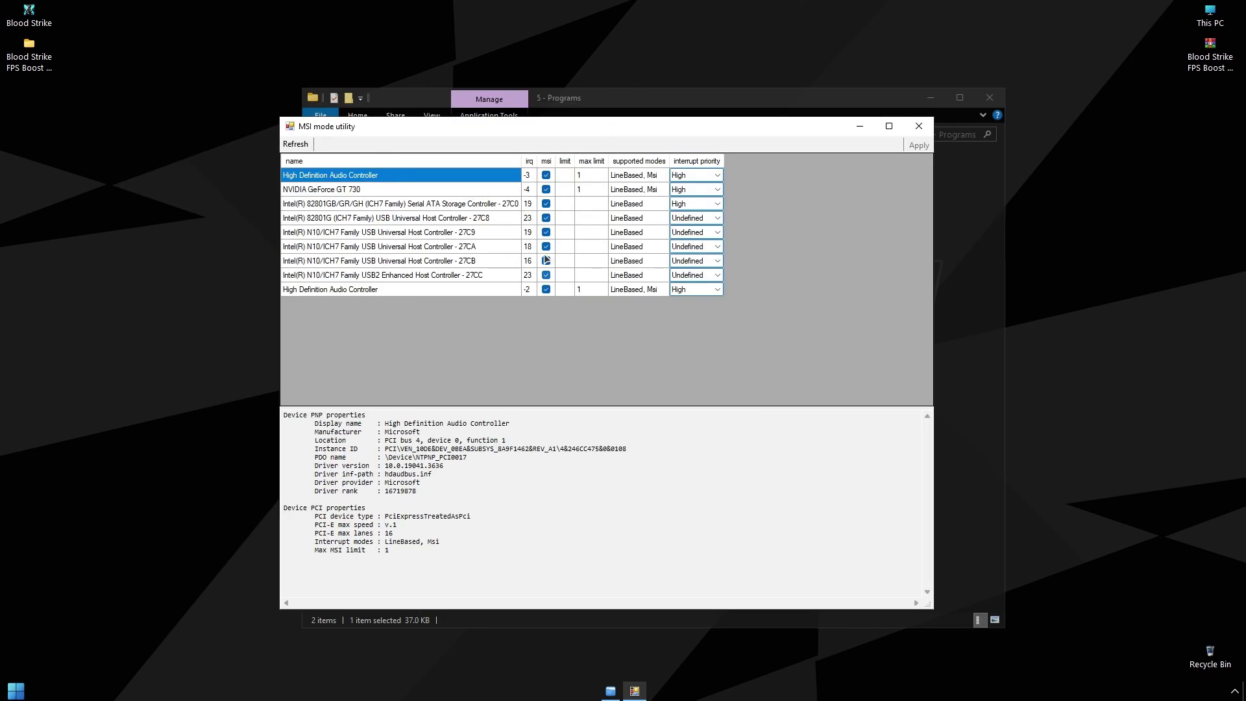
pyautogui.click(354, 190)
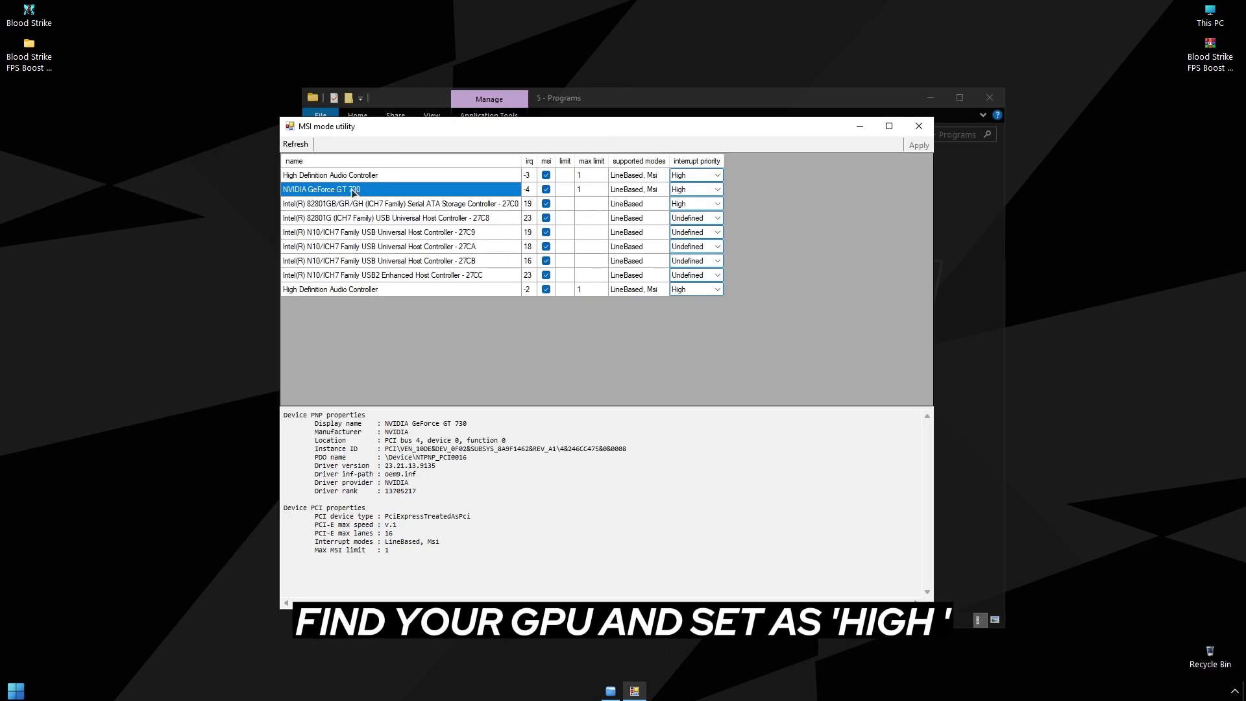
pyautogui.click(717, 191)
pyautogui.click(699, 227)
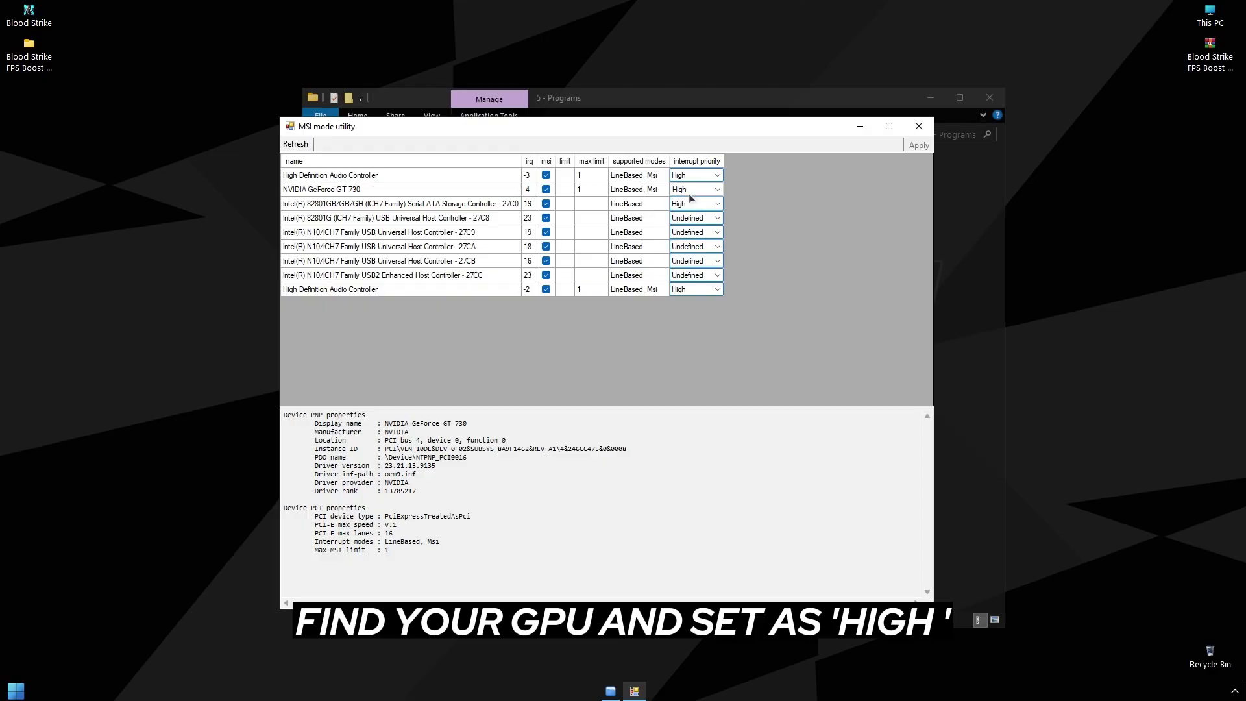
pyautogui.click(381, 177)
pyautogui.click(719, 176)
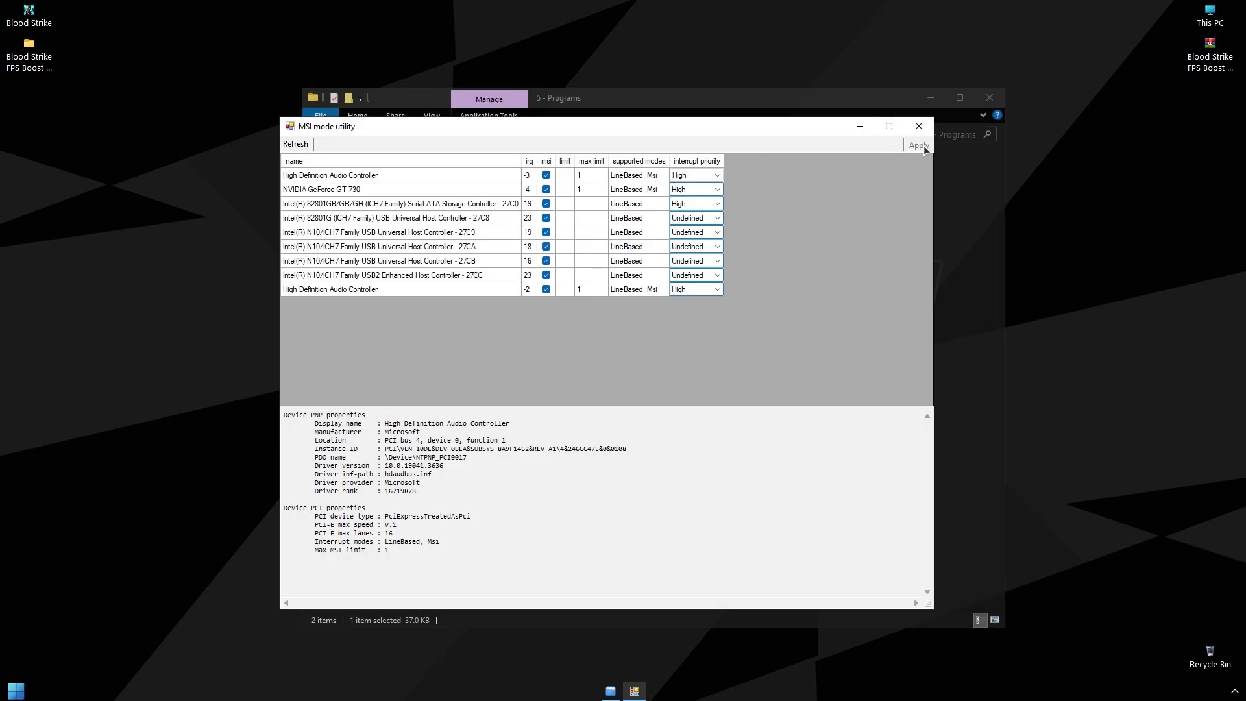
pyautogui.click(919, 126)
# Step: Return to the pack's main folder and open 6 - Windows Features That Need To Be Disabled
pyautogui.click(529, 189)
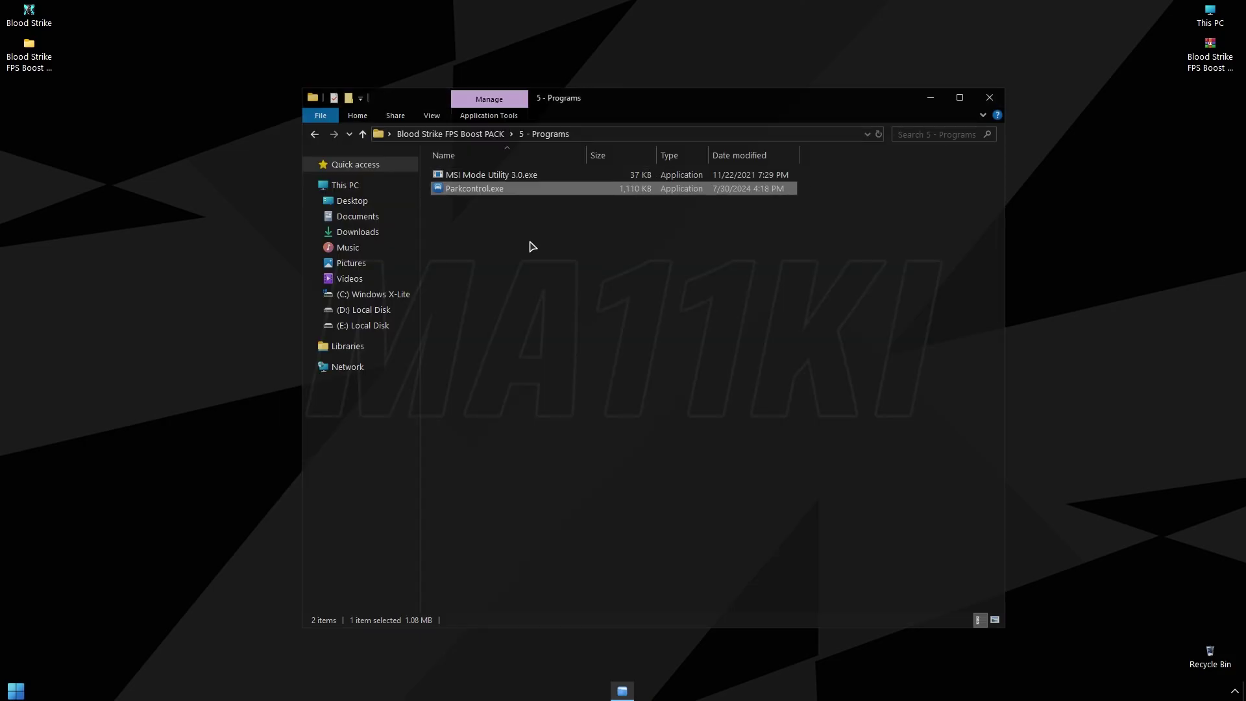
pyautogui.click(546, 209)
pyautogui.hotkey('alt', 'Up')
pyautogui.click(510, 245)
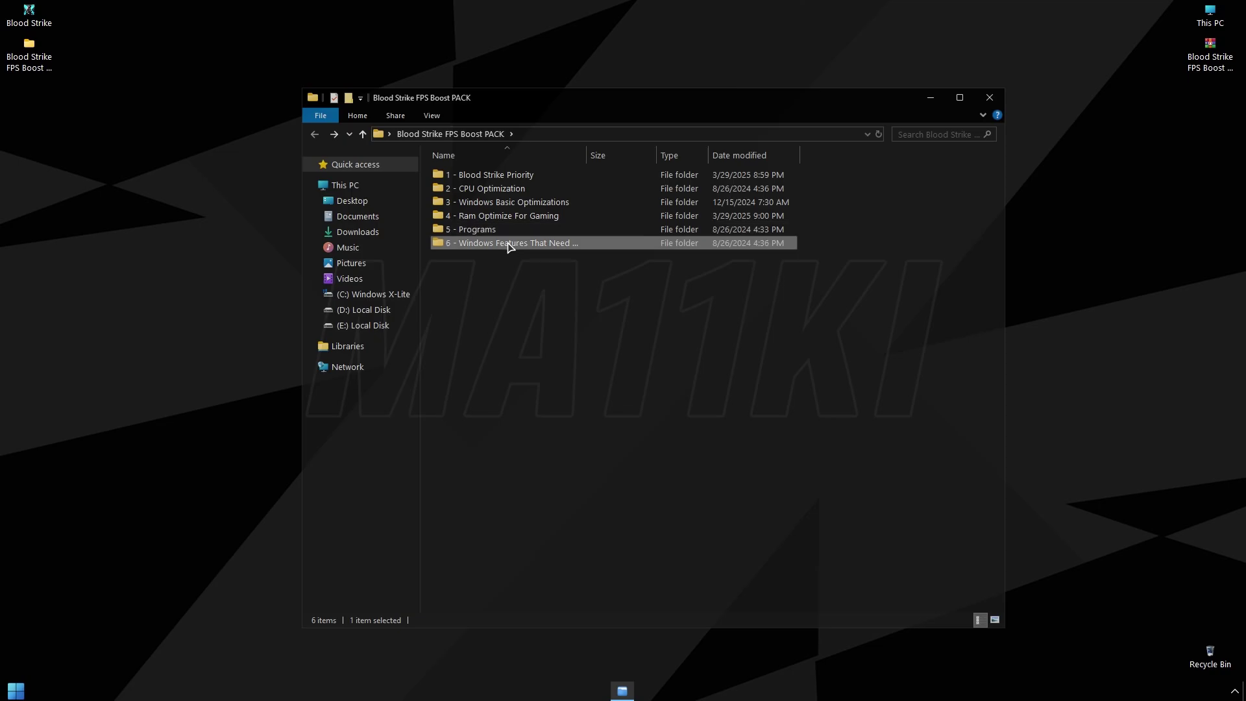
pyautogui.doubleClick(510, 246)
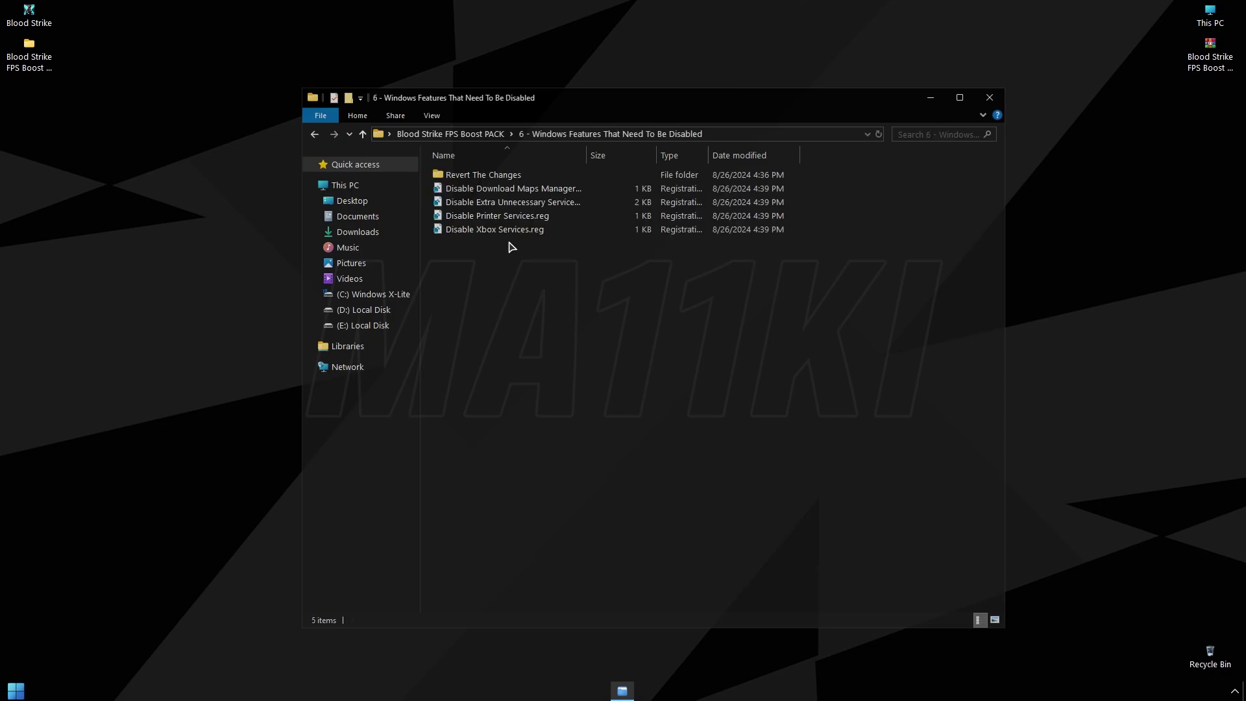
# Step: Merge the four registry files that disable Download Maps Manager, extra unnecessary services, printer services and Xbox services
pyautogui.doubleClick(477, 190)
pyautogui.press('Return')
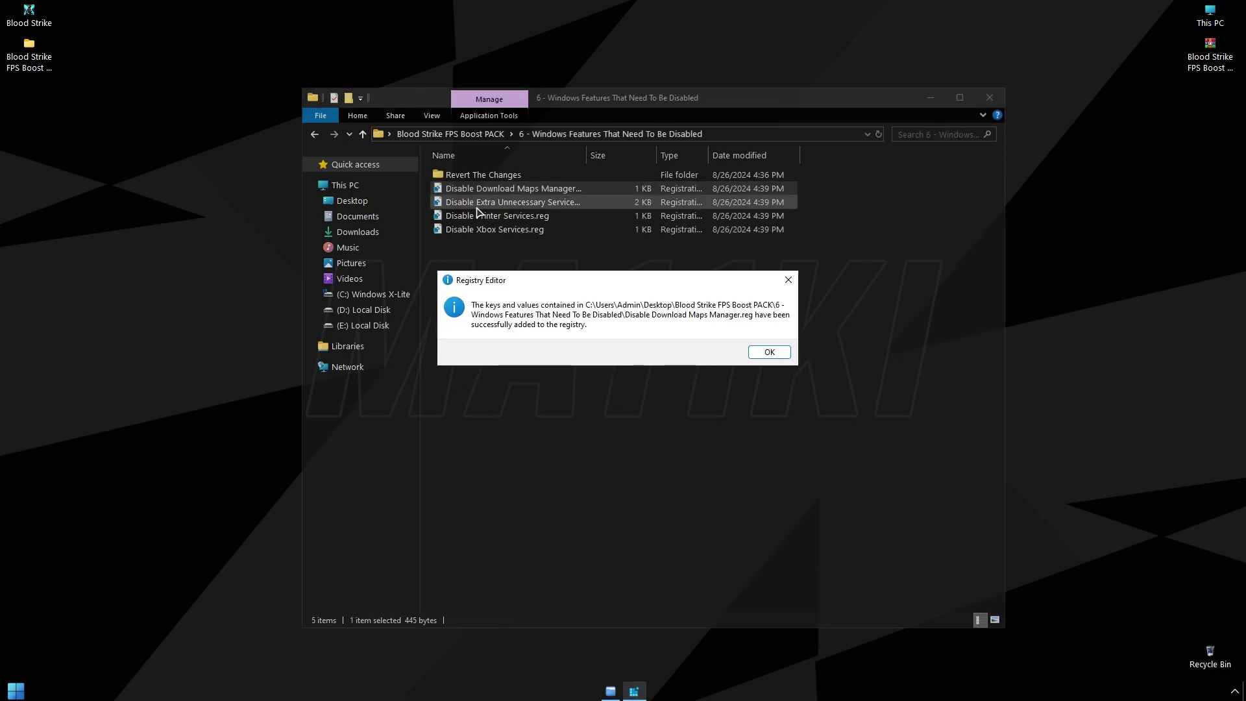
pyautogui.press('Return')
pyautogui.doubleClick(476, 203)
pyautogui.press('Return')
pyautogui.click(473, 217)
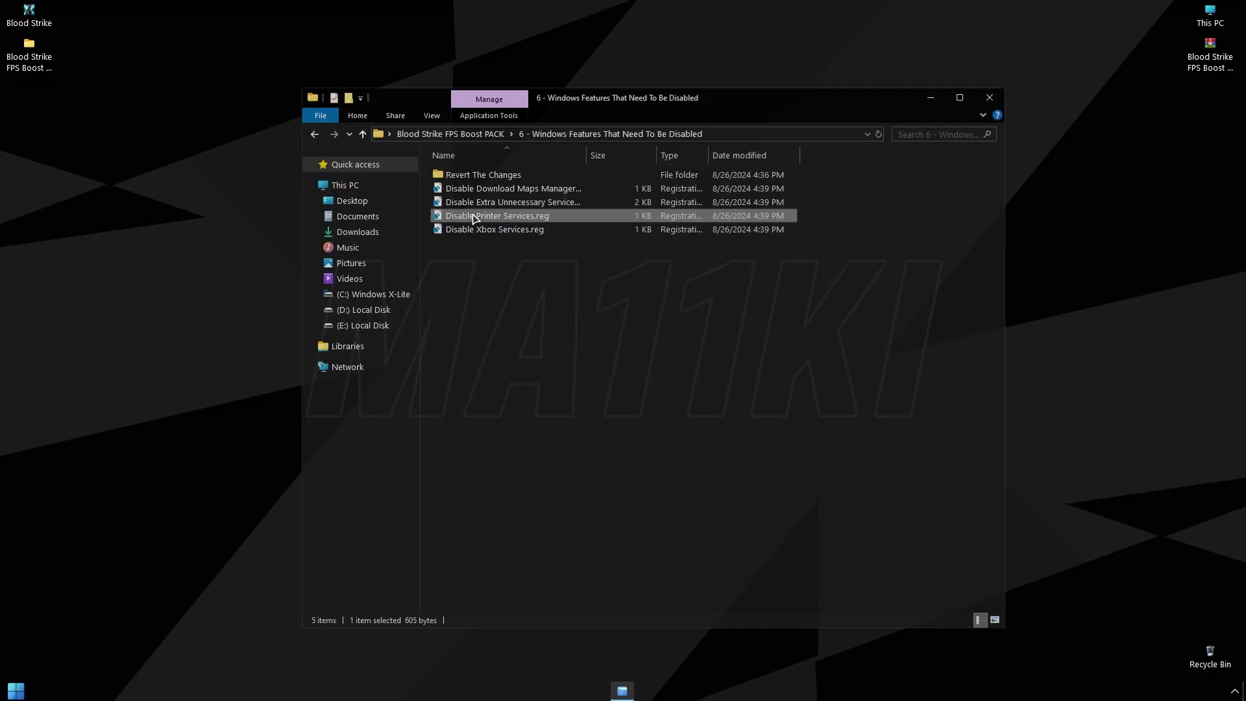
pyautogui.doubleClick(474, 217)
pyautogui.press('Return')
pyautogui.doubleClick(477, 230)
pyautogui.press('Return')
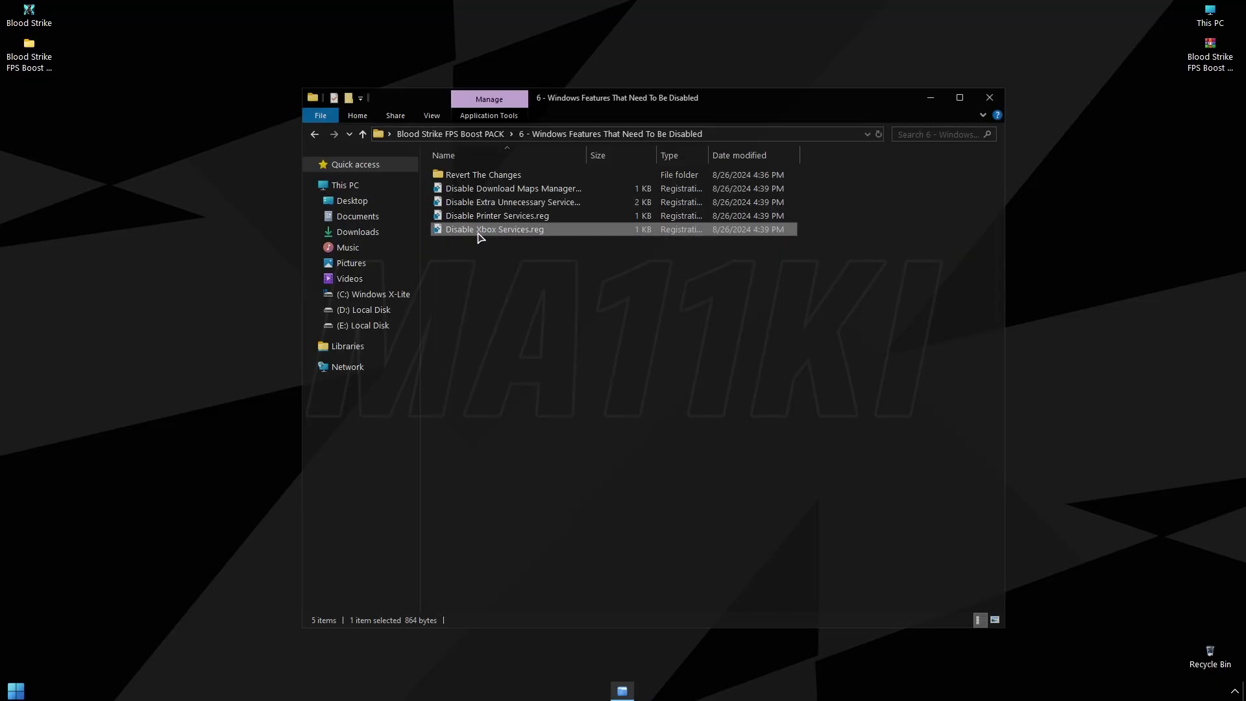
# Step: Return to the 5 - Programs folder and launch the Parkcontrol.exe installer
pyautogui.press('BackSpace')
pyautogui.doubleClick(481, 230)
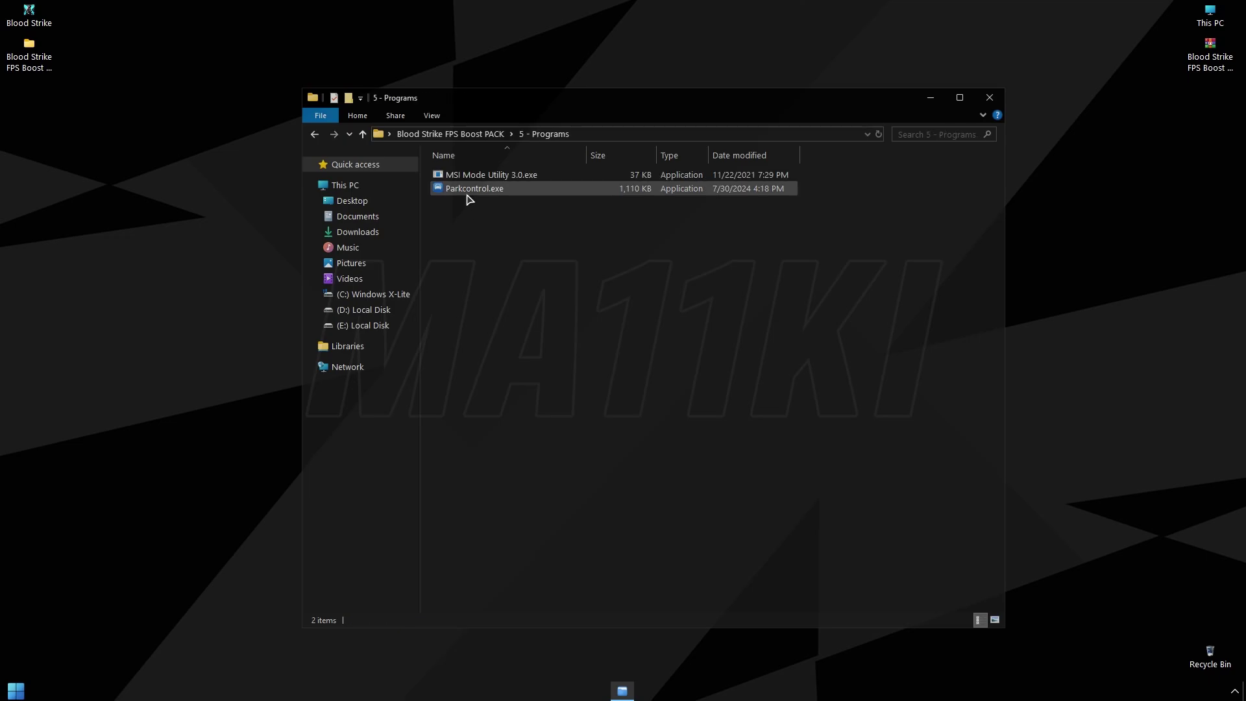
pyautogui.click(467, 192)
pyautogui.rightClick(464, 192)
pyautogui.click(496, 218)
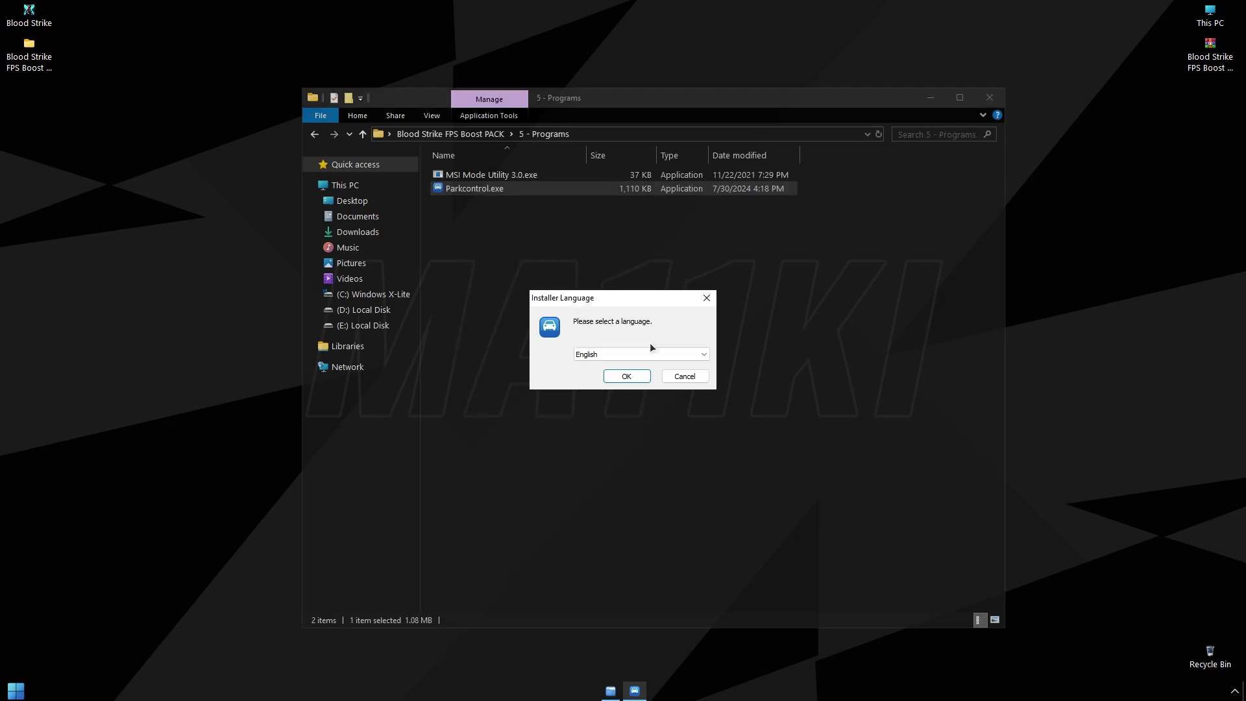
# Step: Install ParkControl in English, accepting the license agreement and the default folder C:\Program Files\ParkControl
pyautogui.click(576, 357)
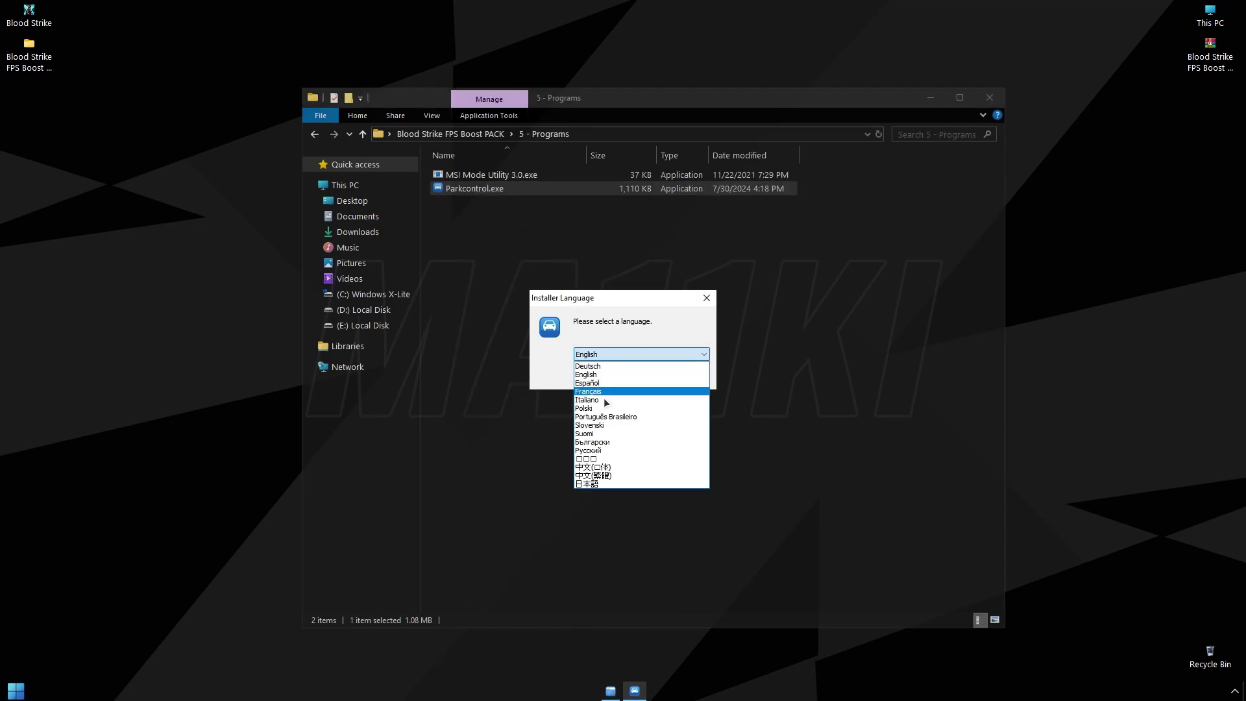
pyautogui.click(610, 363)
pyautogui.click(626, 376)
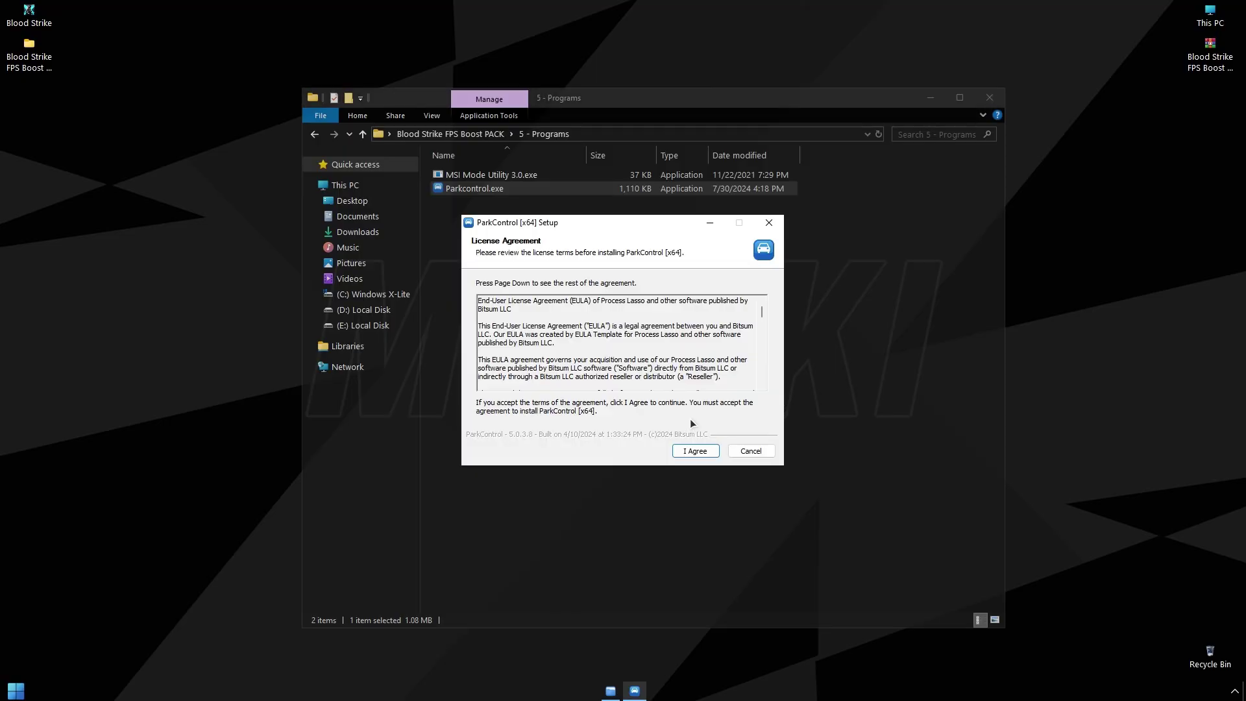
pyautogui.click(695, 451)
pyautogui.click(695, 451)
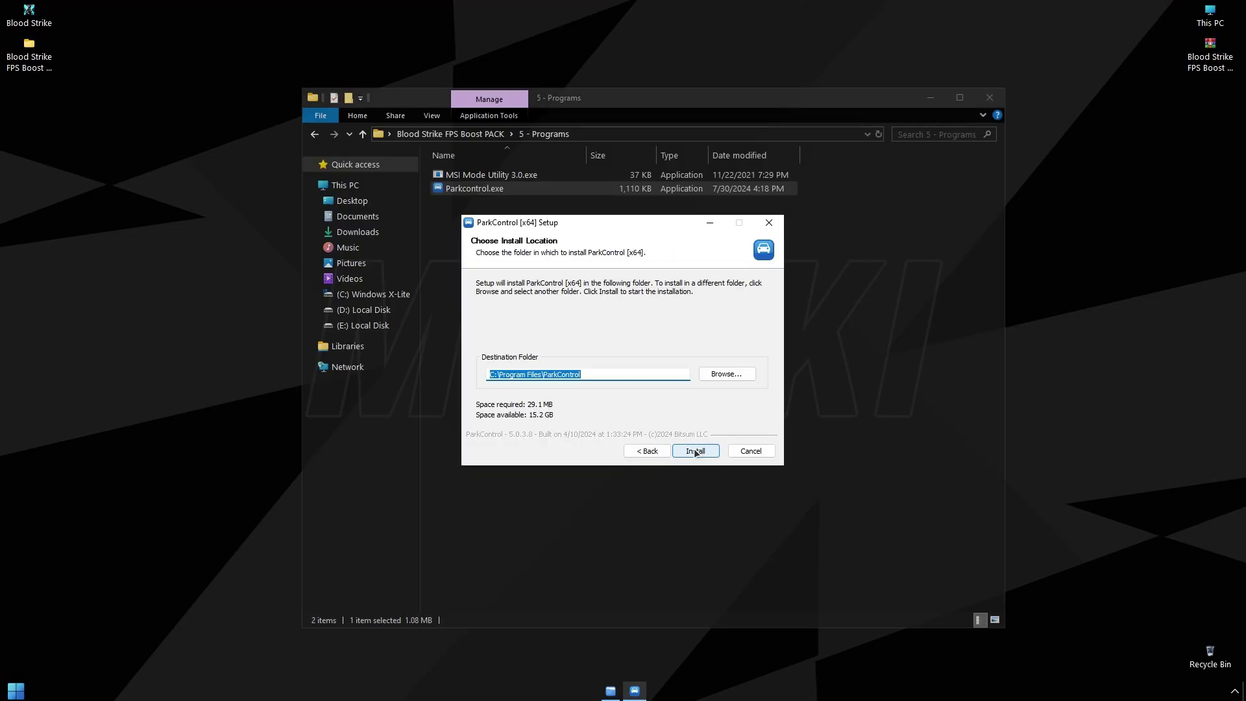
pyautogui.click(695, 451)
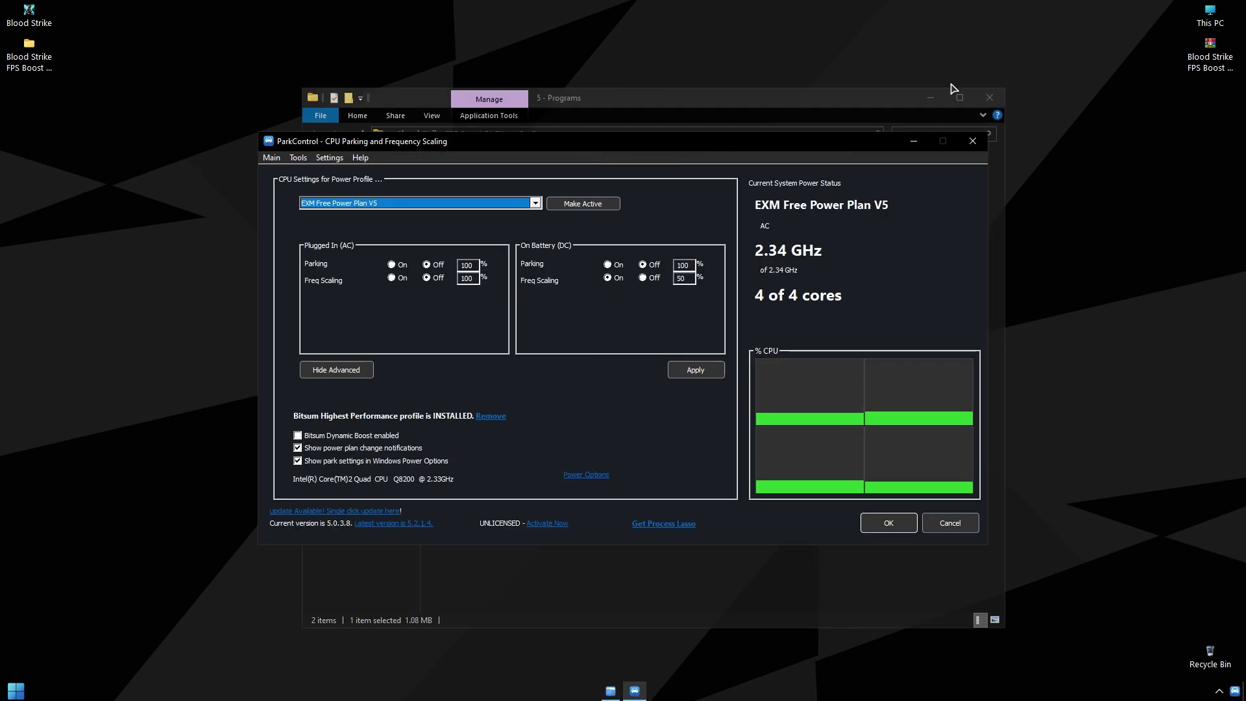
# Step: Close the 5 - Programs folder and apply the High performance power profile with its existing parking settings in ParkControl
pyautogui.click(989, 97)
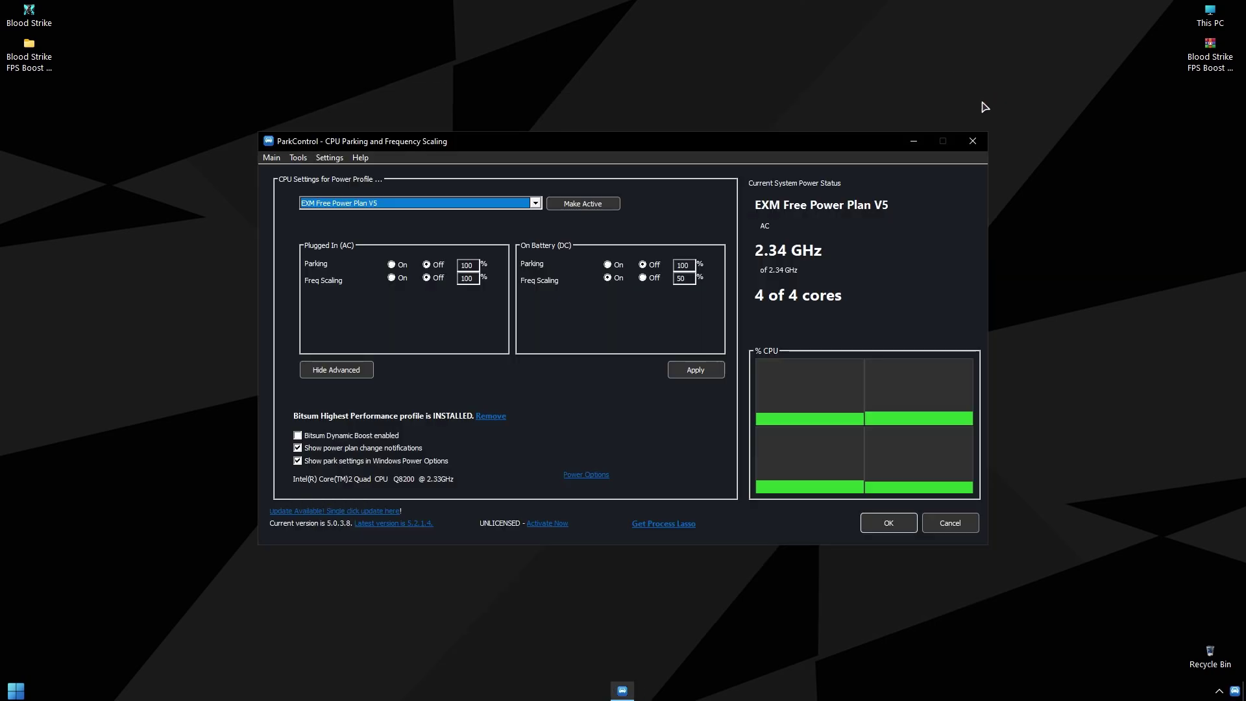
pyautogui.click(535, 203)
pyautogui.click(350, 239)
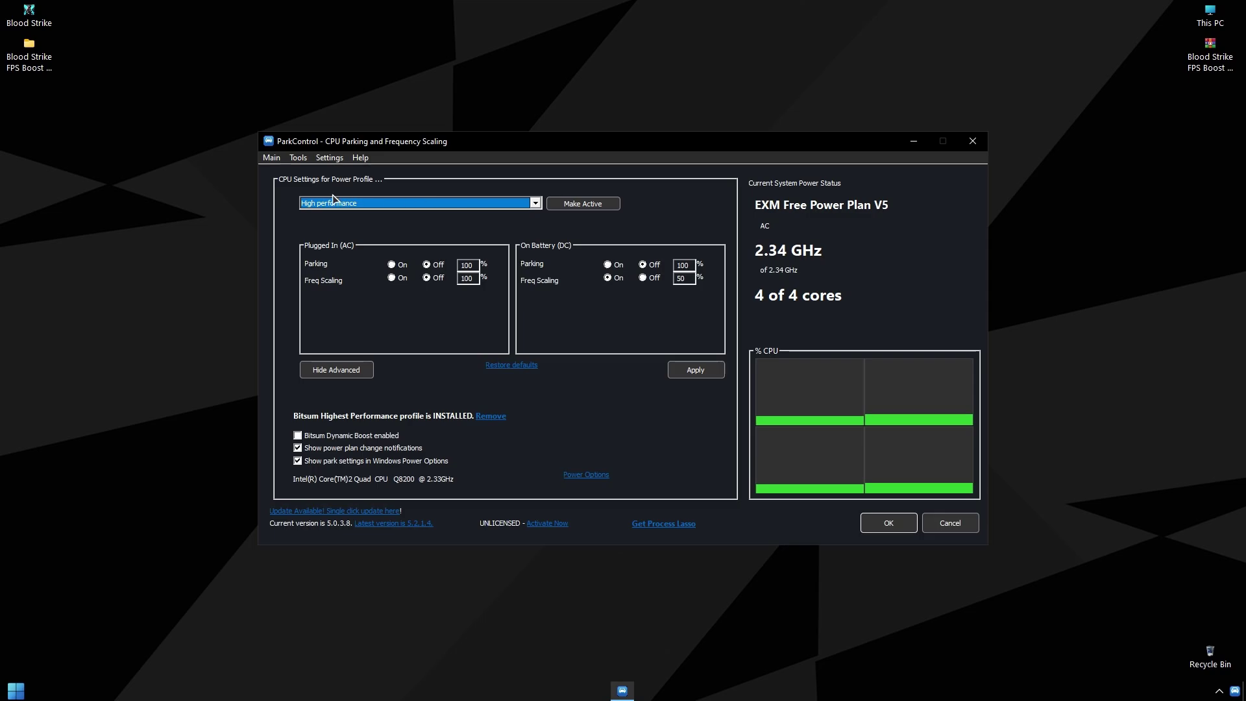
pyautogui.click(700, 372)
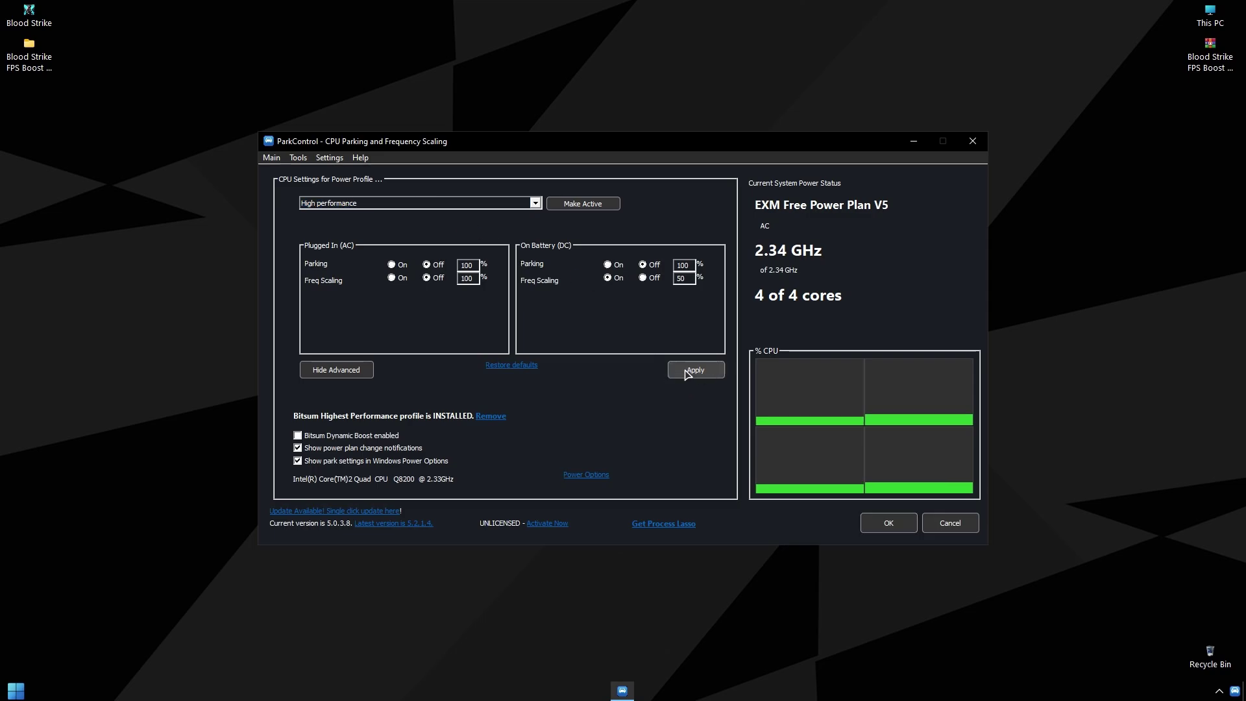
pyautogui.click(886, 523)
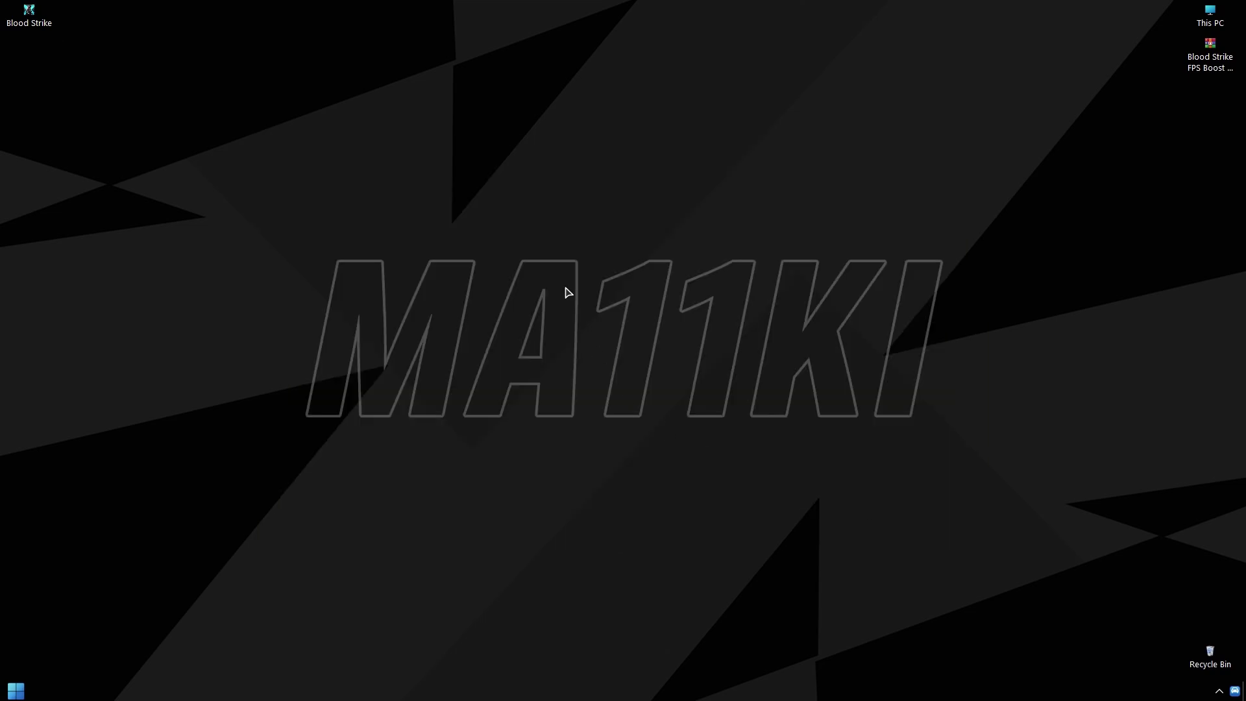
# Step: Restart the computer so the optimizations take effect
pyautogui.click(15, 691)
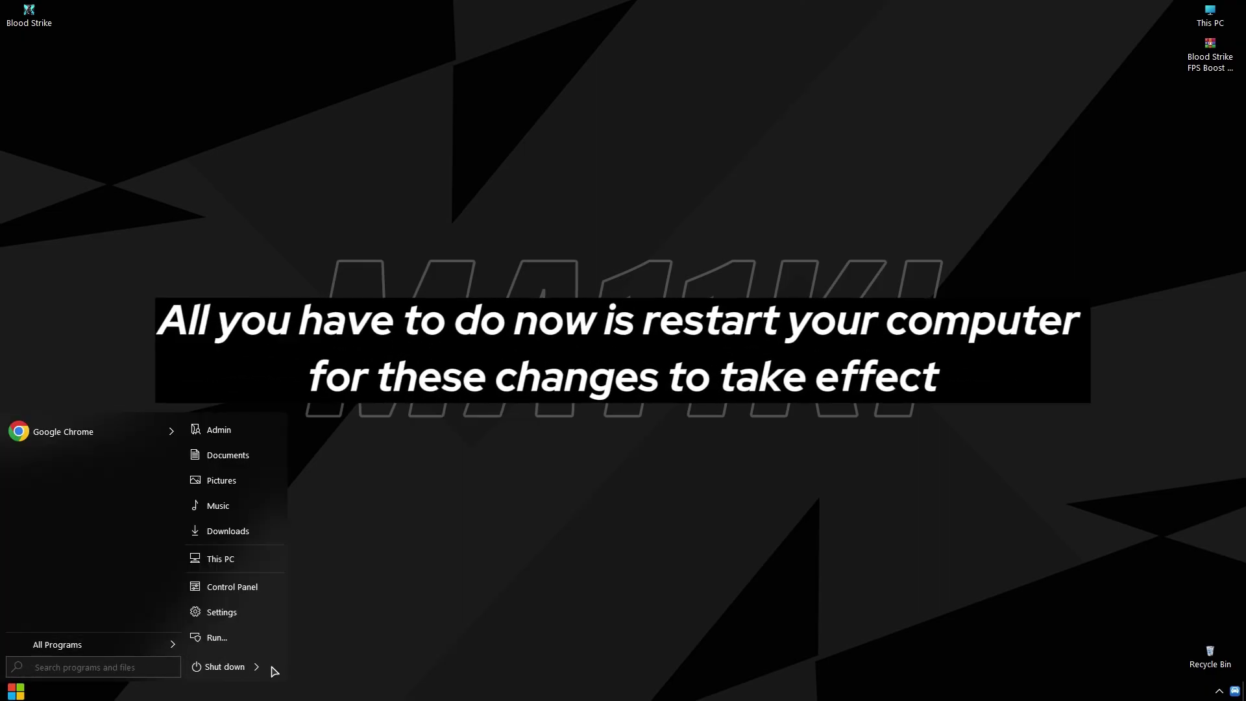
pyautogui.click(257, 667)
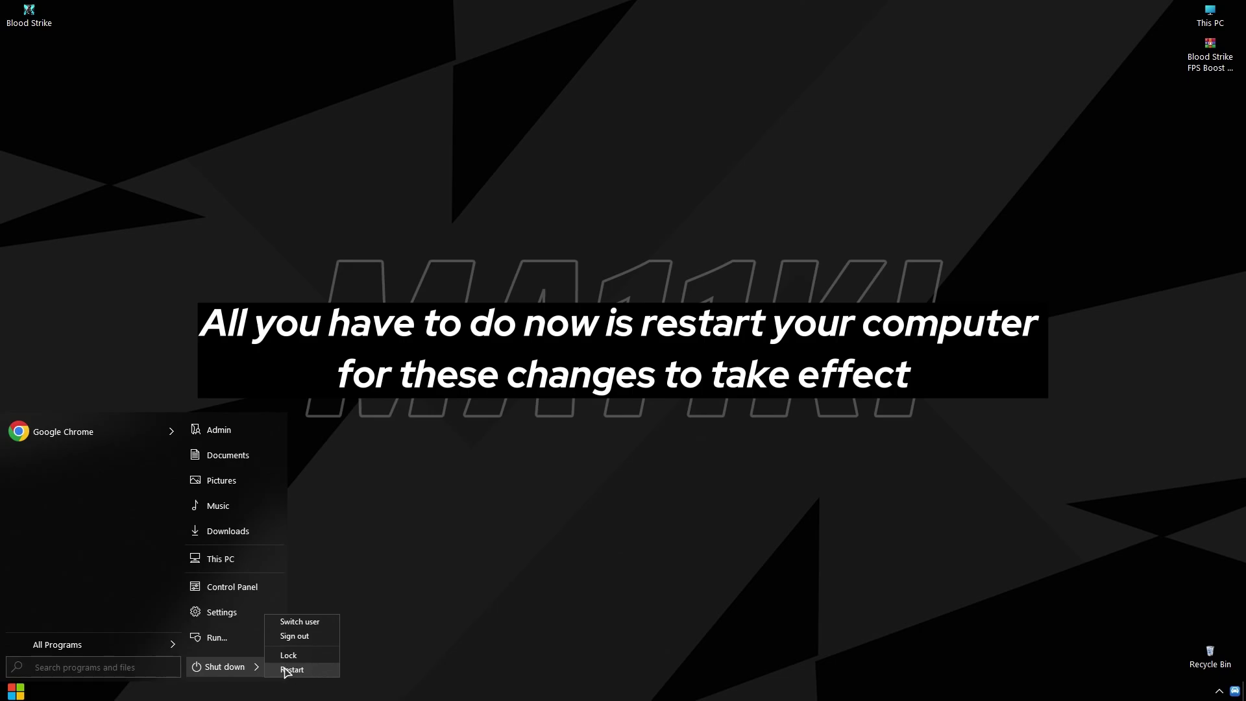
pyautogui.click(292, 669)
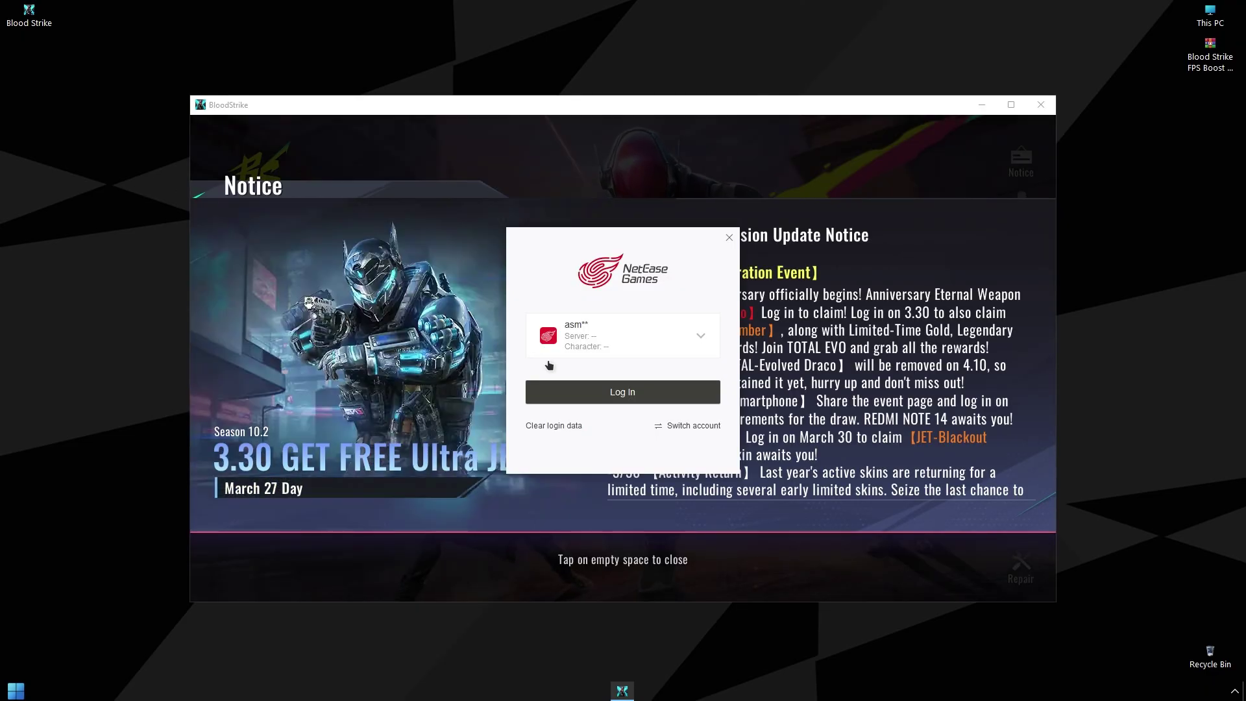
# Step: Log in to Blood Strike with the saved account and enter the lobby, dismissing the update notice and the Games Club promotion
pyautogui.click(623, 394)
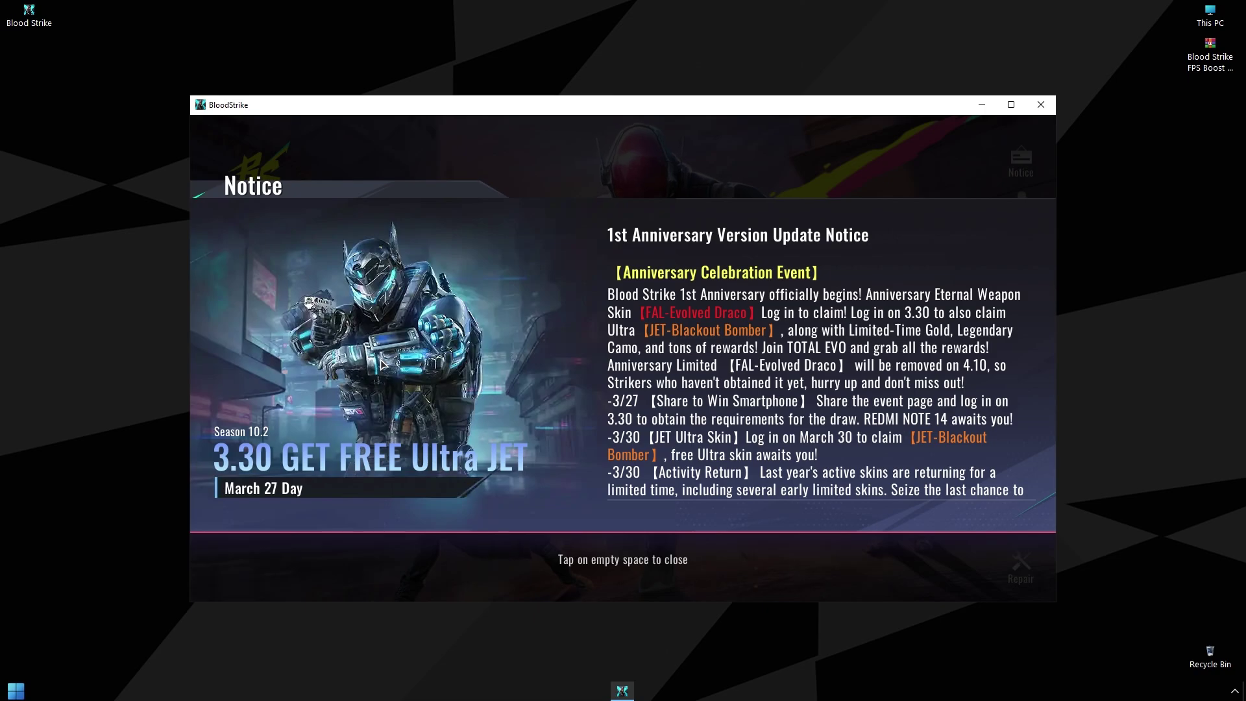
pyautogui.click(613, 577)
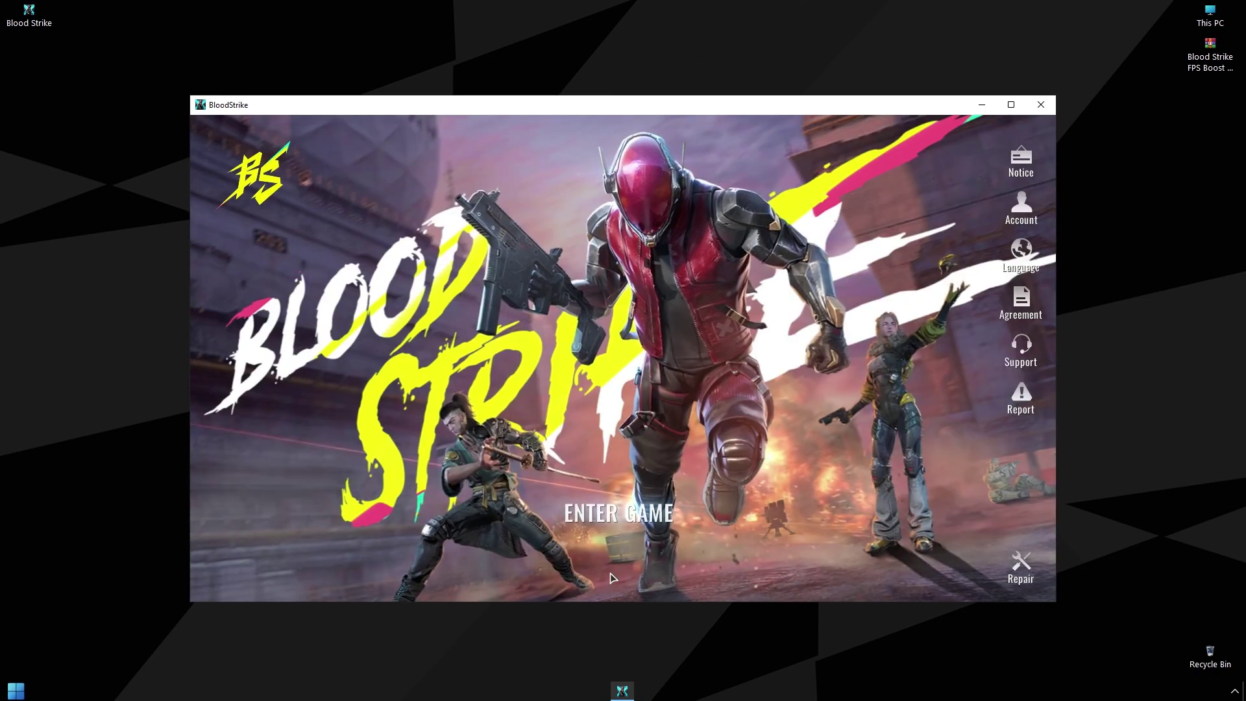
pyautogui.click(617, 514)
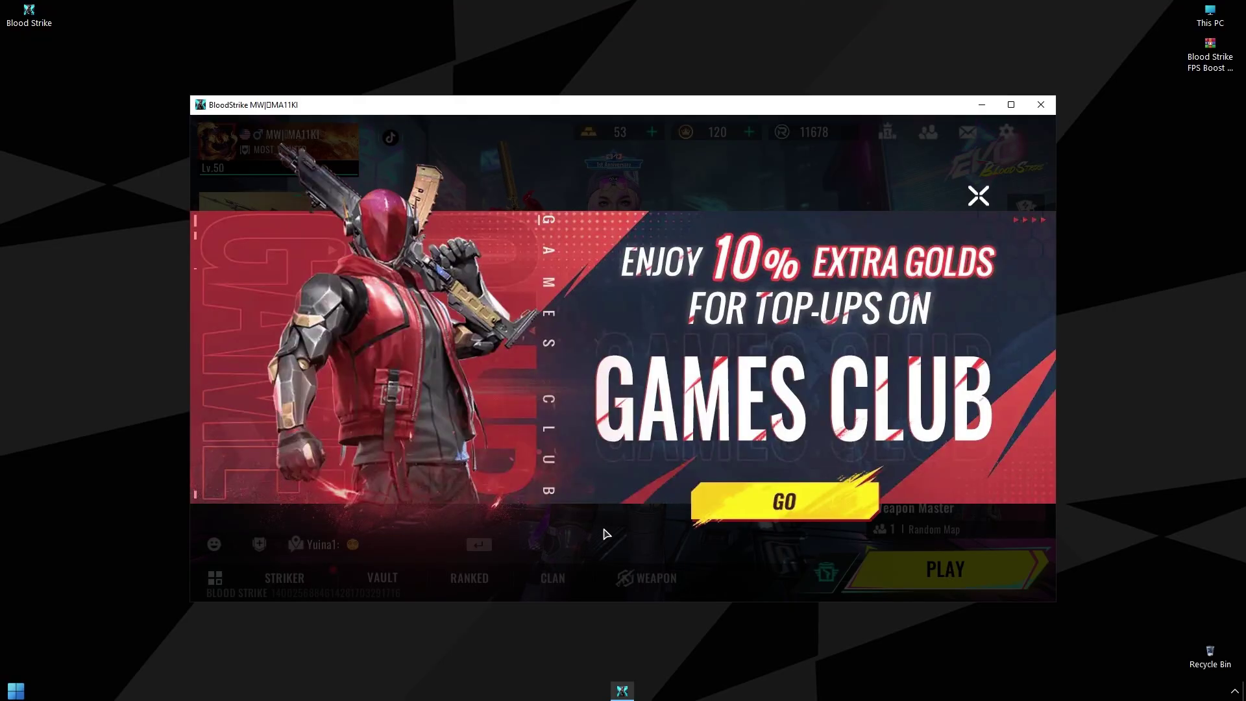
pyautogui.click(983, 192)
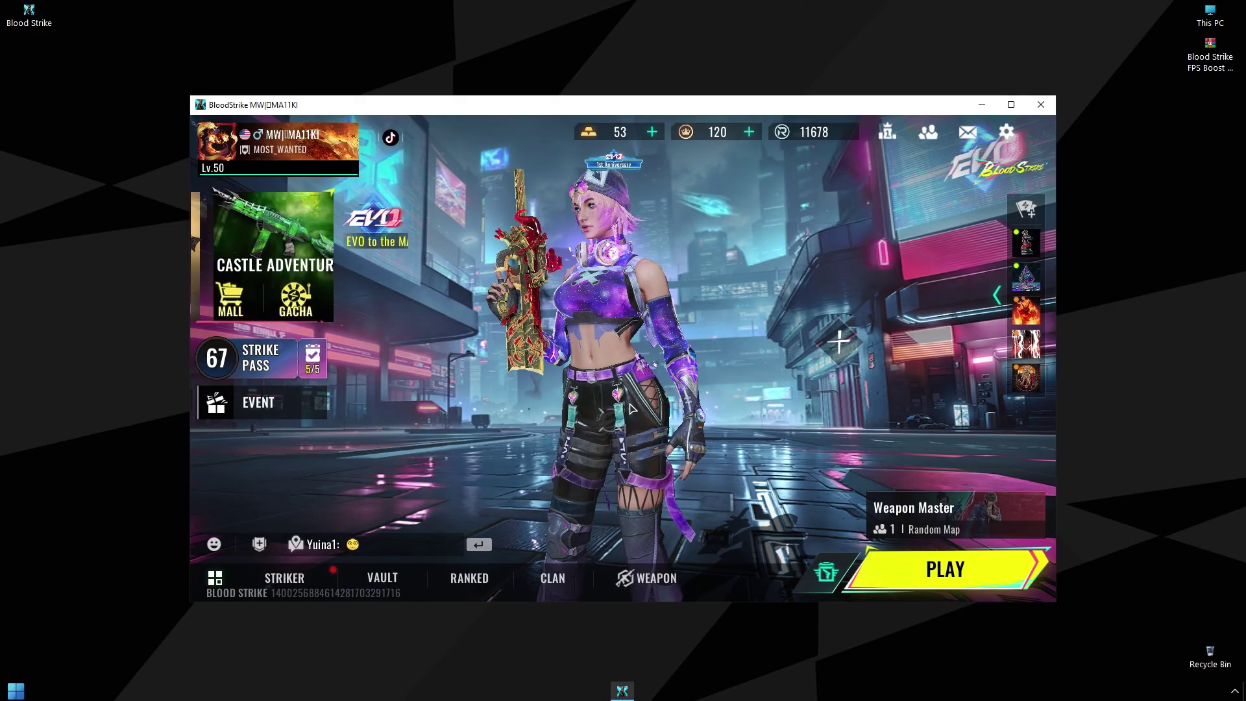
# Step: In the game's graphics settings, choose the Customize quality mode and set Resolution to Low
pyautogui.click(1006, 132)
pyautogui.click(243, 368)
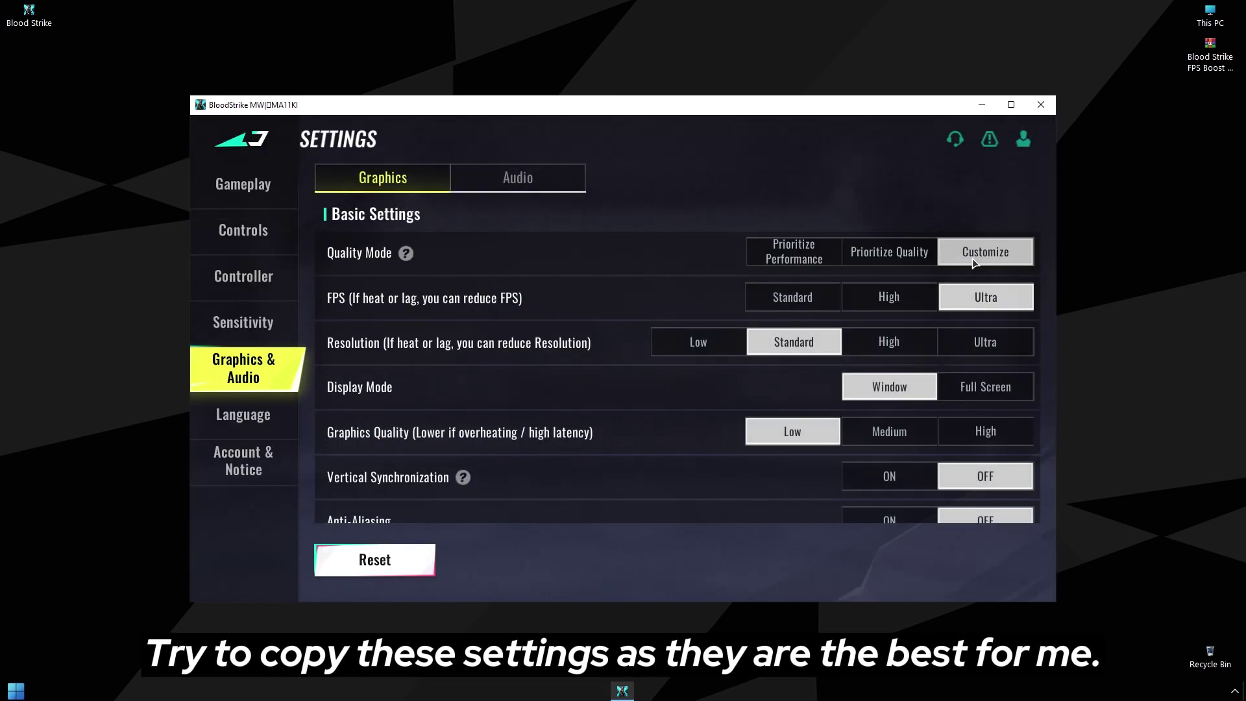
pyautogui.click(997, 253)
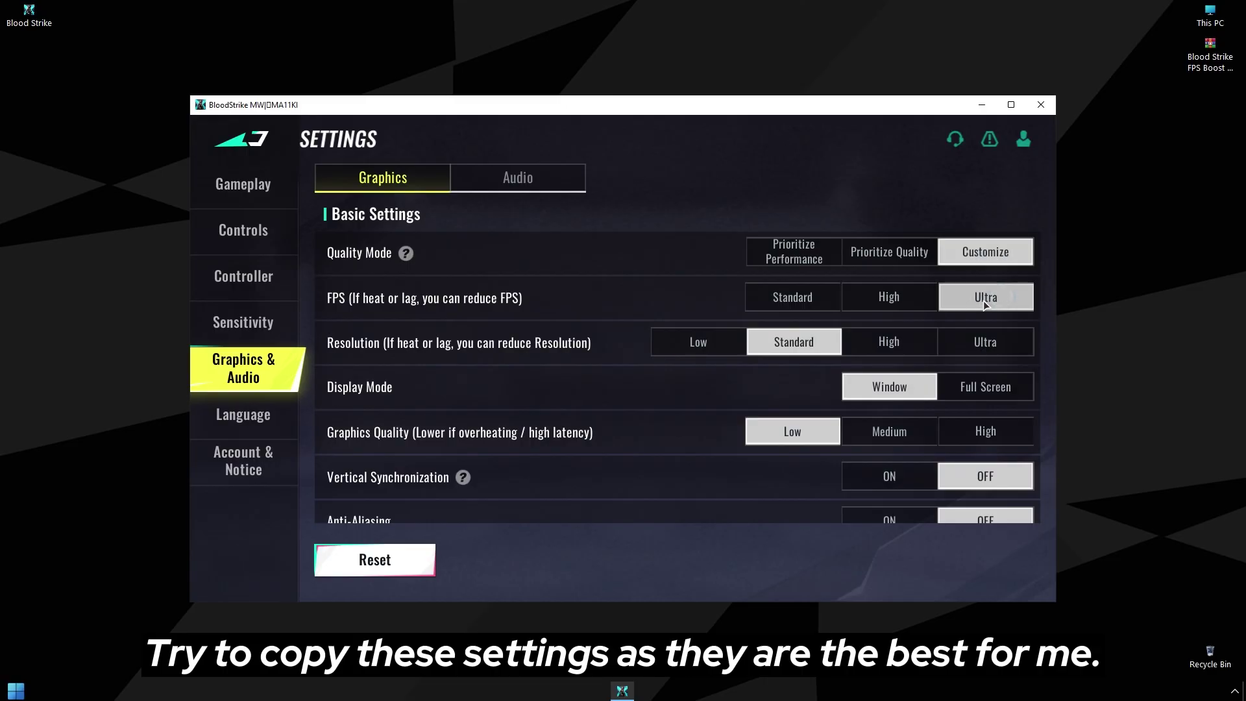
pyautogui.click(691, 341)
pyautogui.click(885, 341)
pyautogui.click(729, 434)
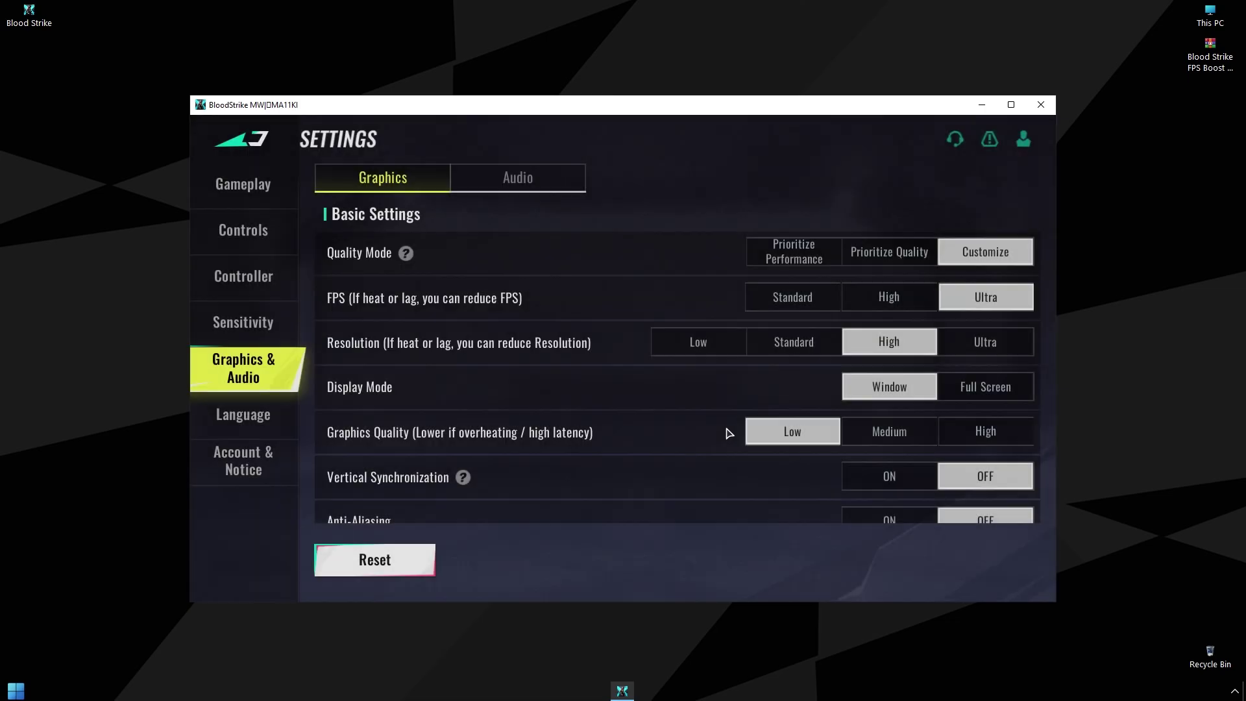
pyautogui.click(693, 343)
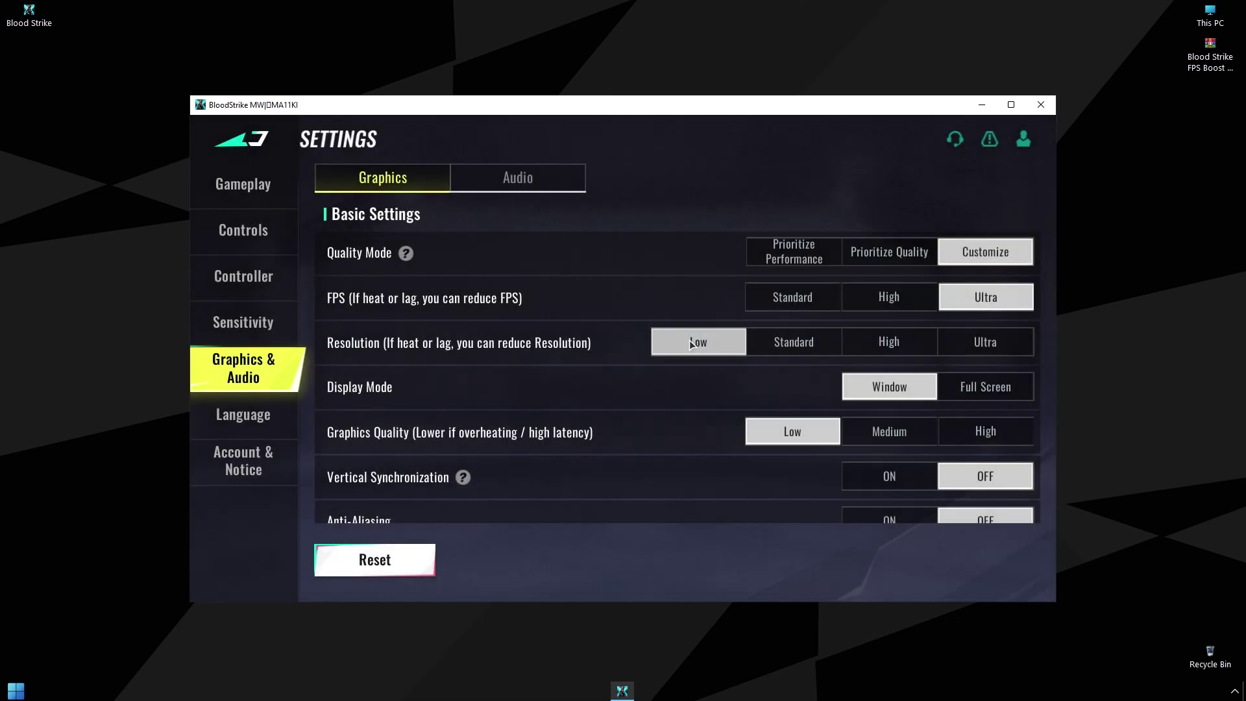
# Step: Set Anti-Aliasing to OFF in the graphics settings
pyautogui.scroll(-1, 706, 347)
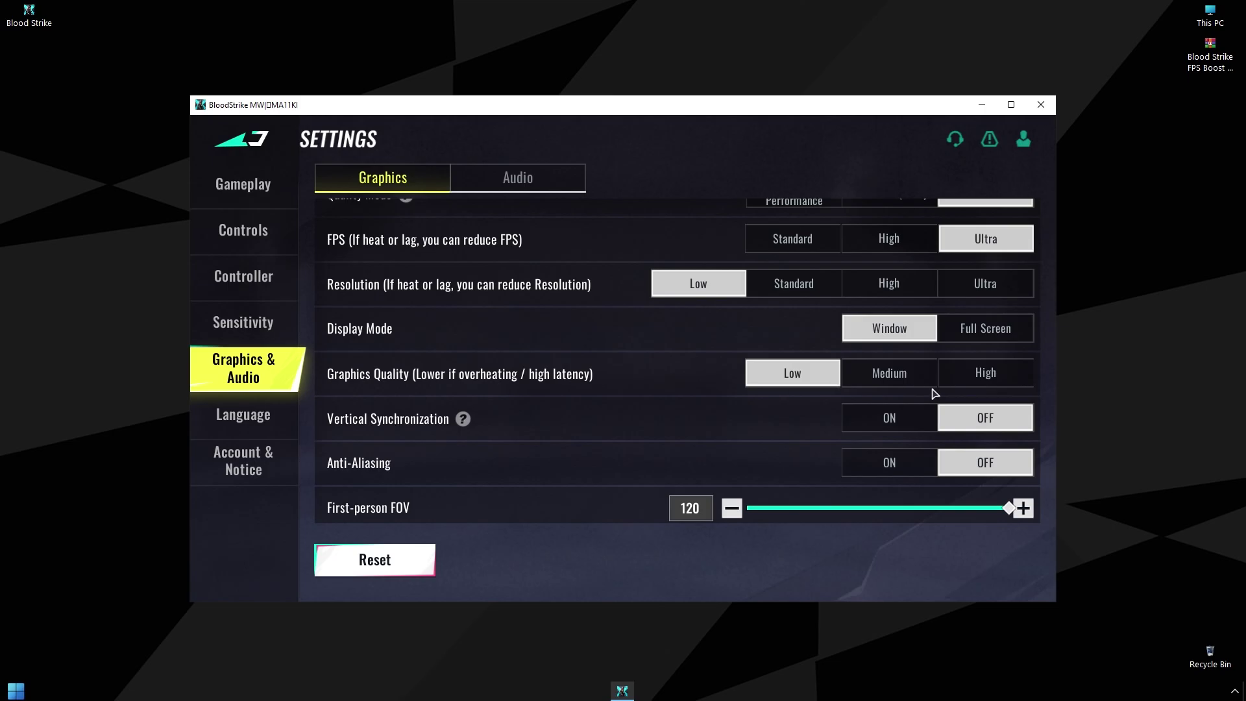
pyautogui.scroll(-3, 762, 380)
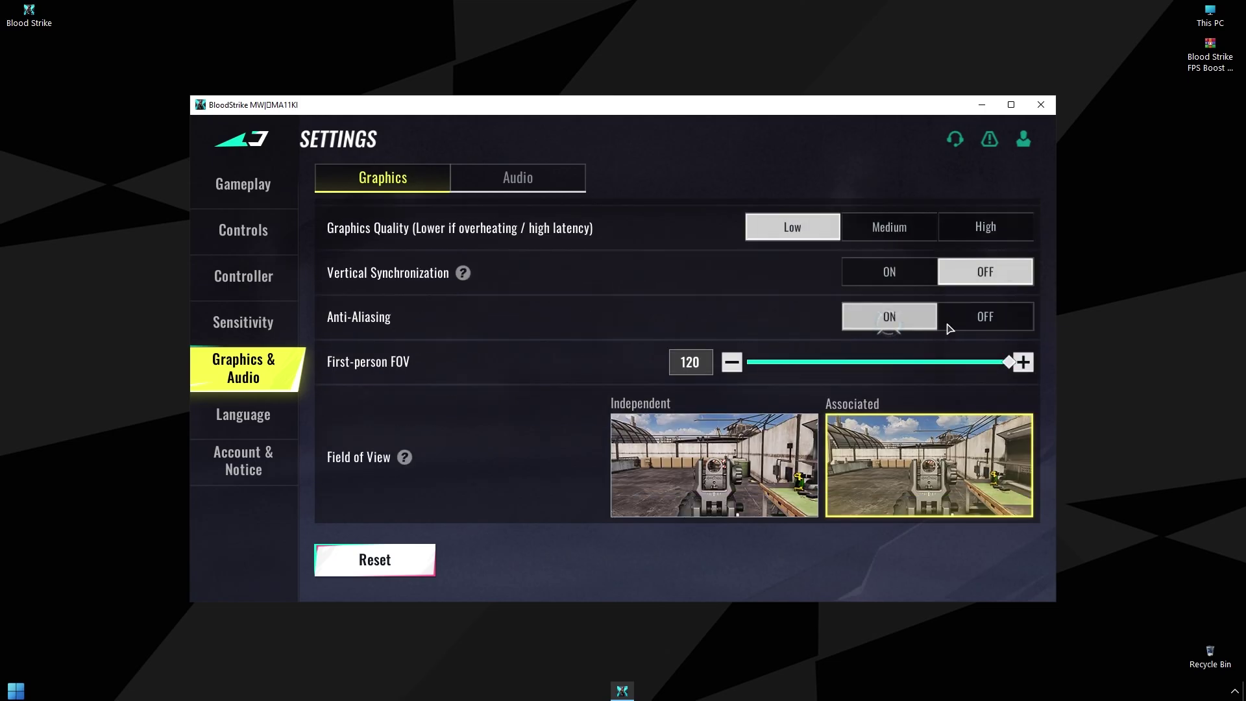
pyautogui.click(945, 320)
# Step: Set Detailed Animation to OFF in the graphics settings and return to the lobby
pyautogui.scroll(-4, 854, 344)
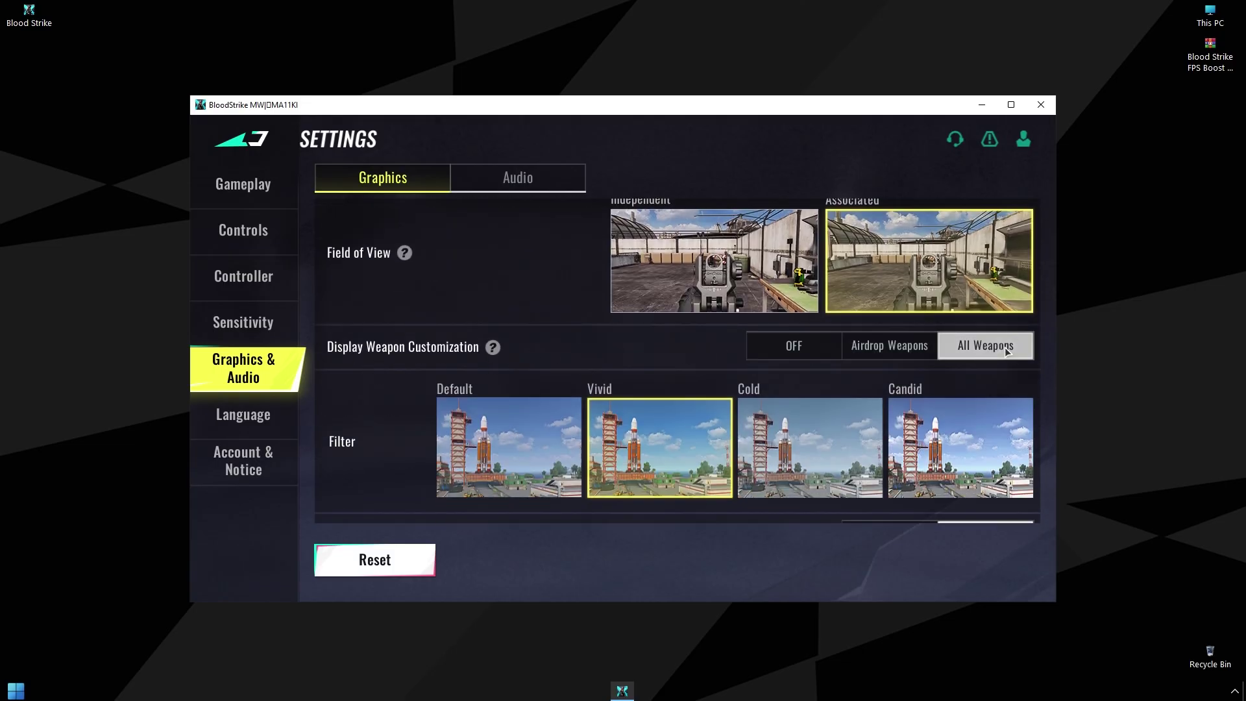
pyautogui.scroll(-1, 856, 359)
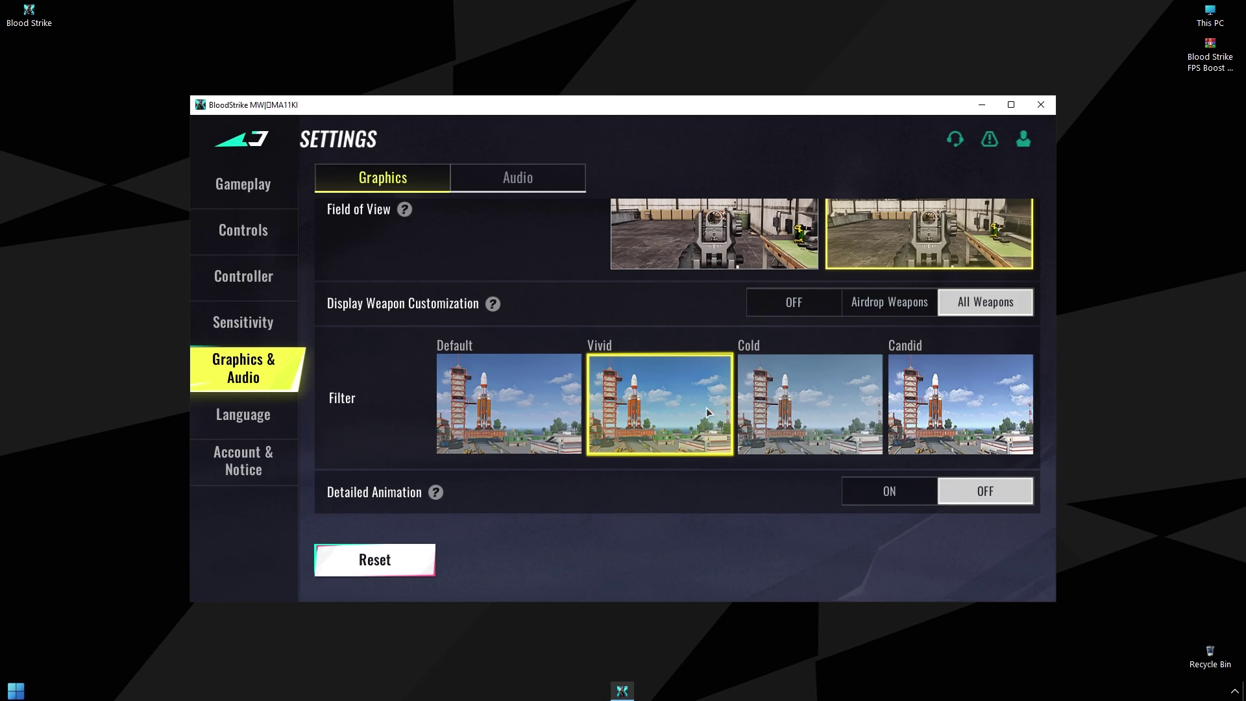
pyautogui.click(878, 495)
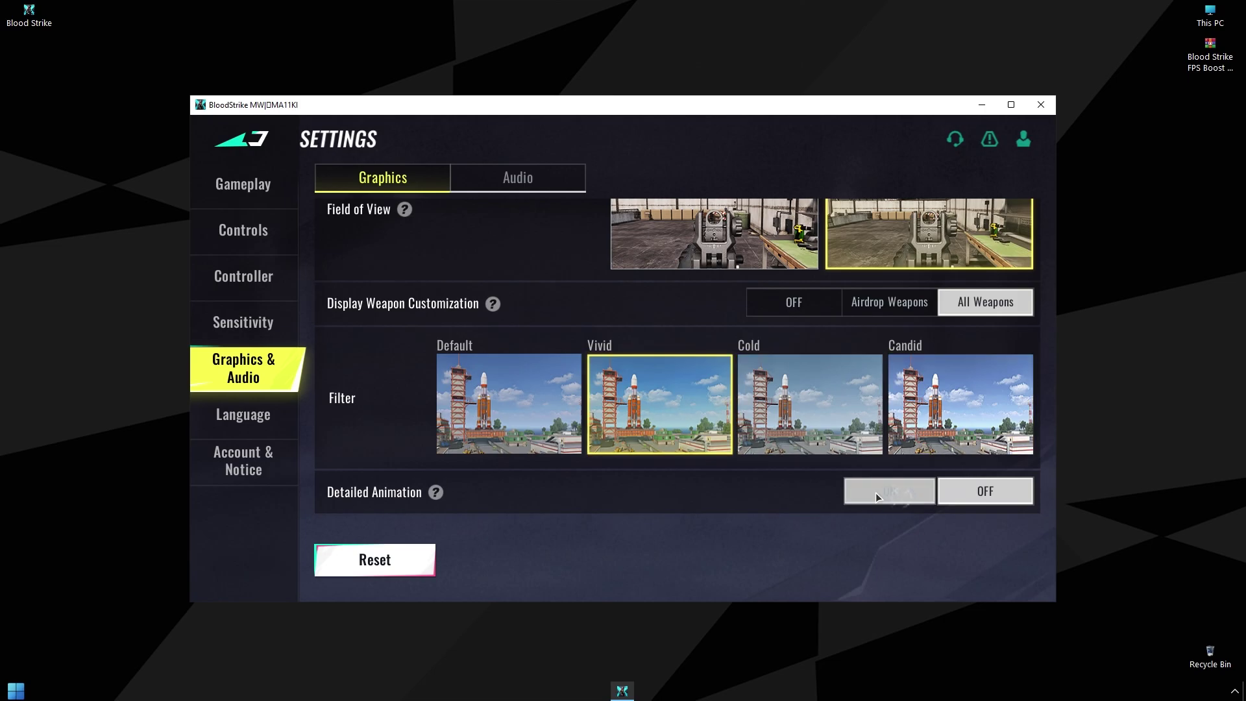
pyautogui.click(973, 492)
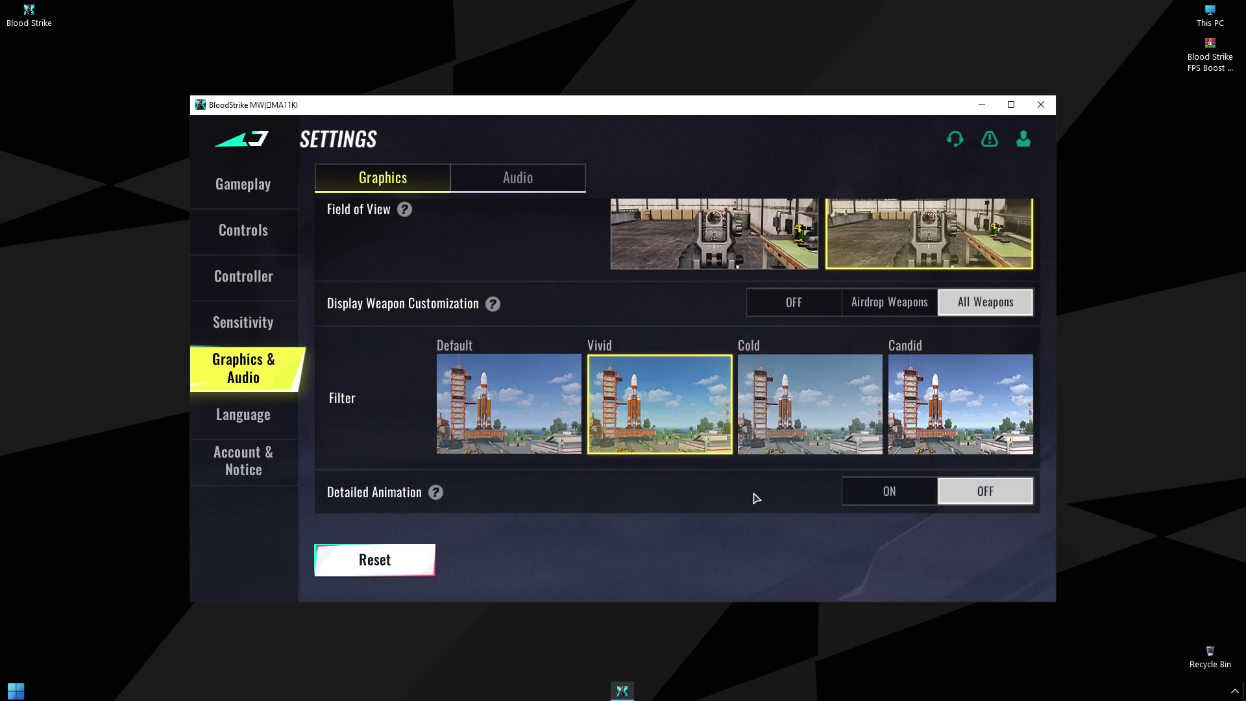
pyautogui.click(886, 491)
pyautogui.click(970, 499)
pyautogui.click(242, 139)
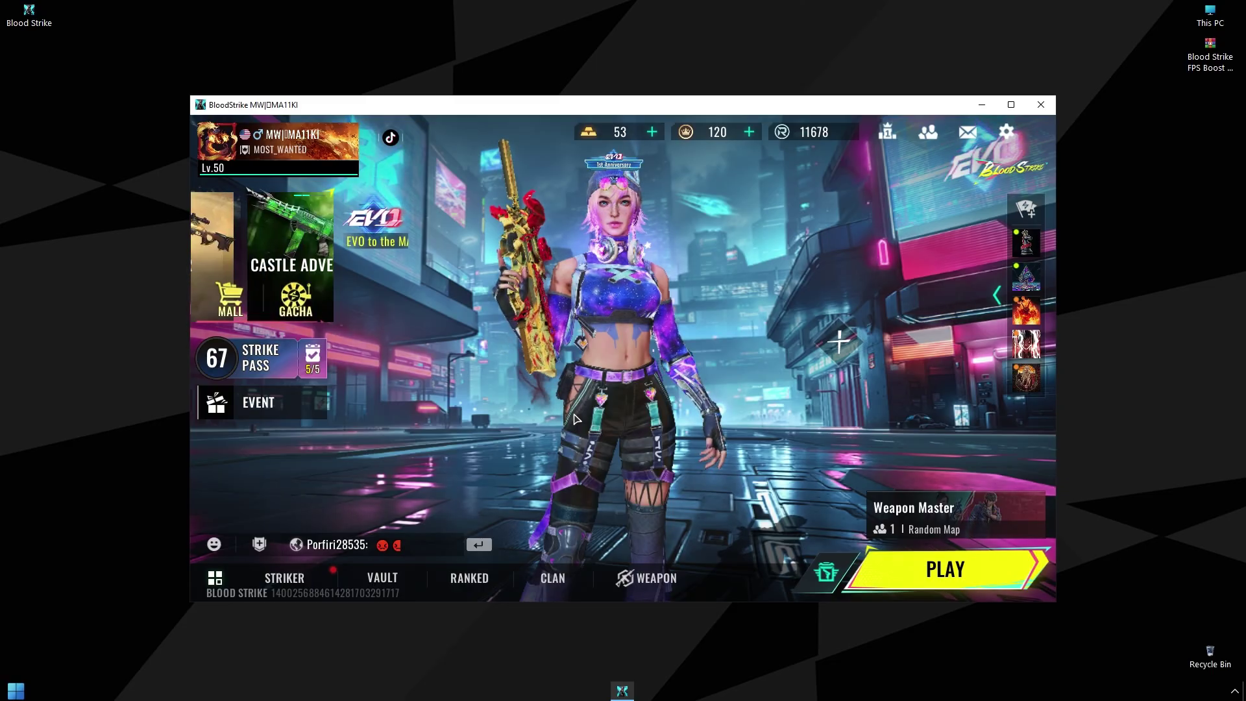
# Step: View the player's Personal Info page, return to the lobby and bring up the character's emote wheel
pyautogui.click(279, 144)
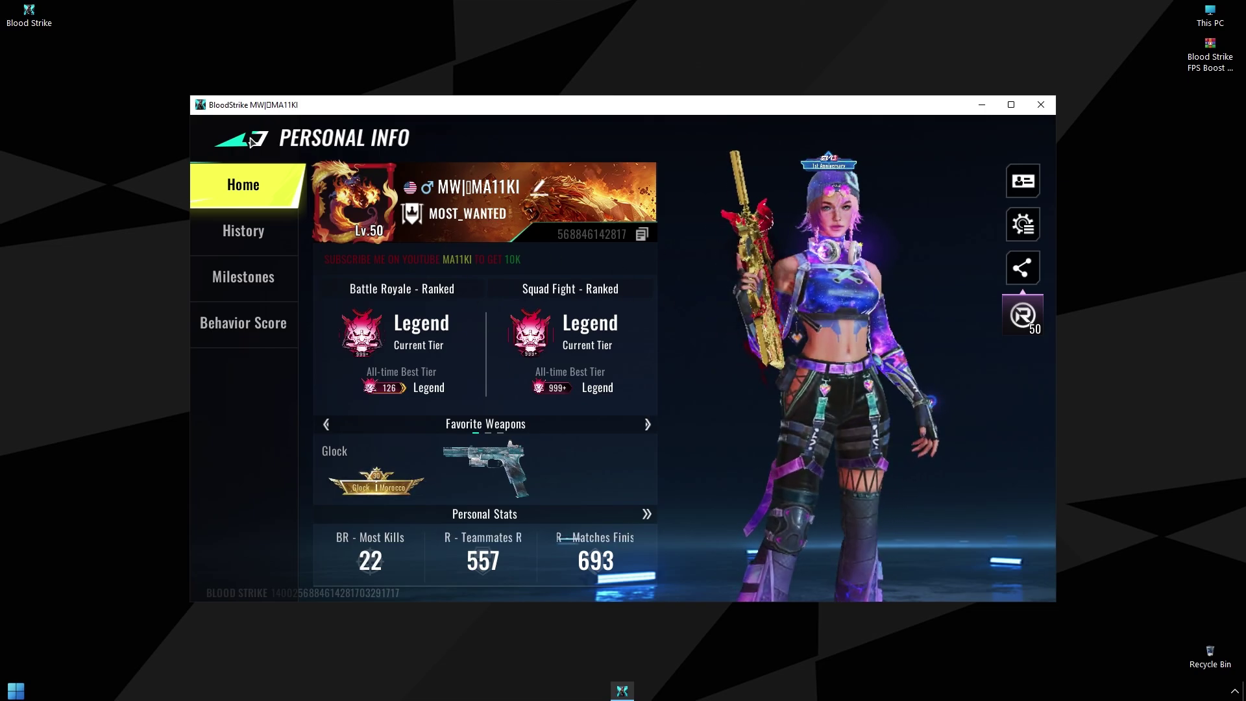
pyautogui.press('Escape')
pyautogui.click(625, 348)
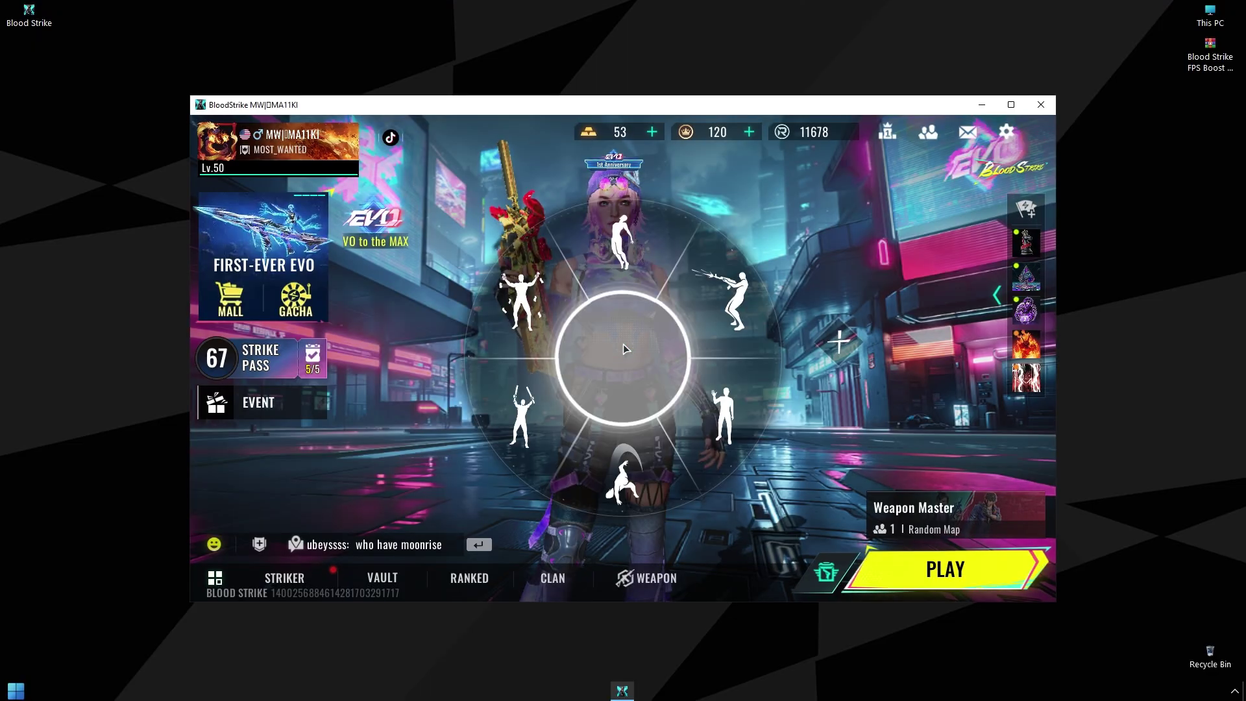